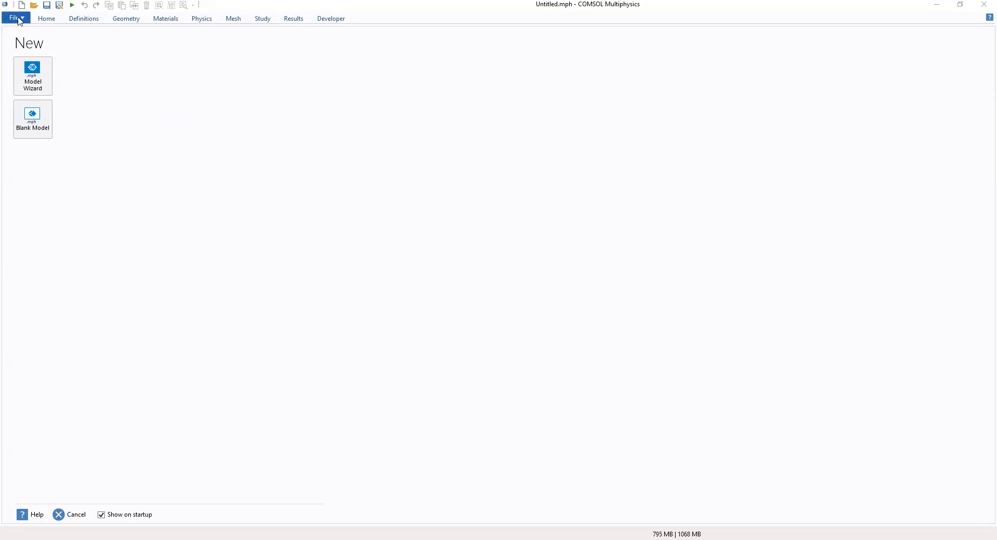
# Step: Start a 3D model with the Model Wizard and add the Lithium-Ion Battery (liion) physics interface from the electrochemistry battery interfaces
pyautogui.click(36, 88)
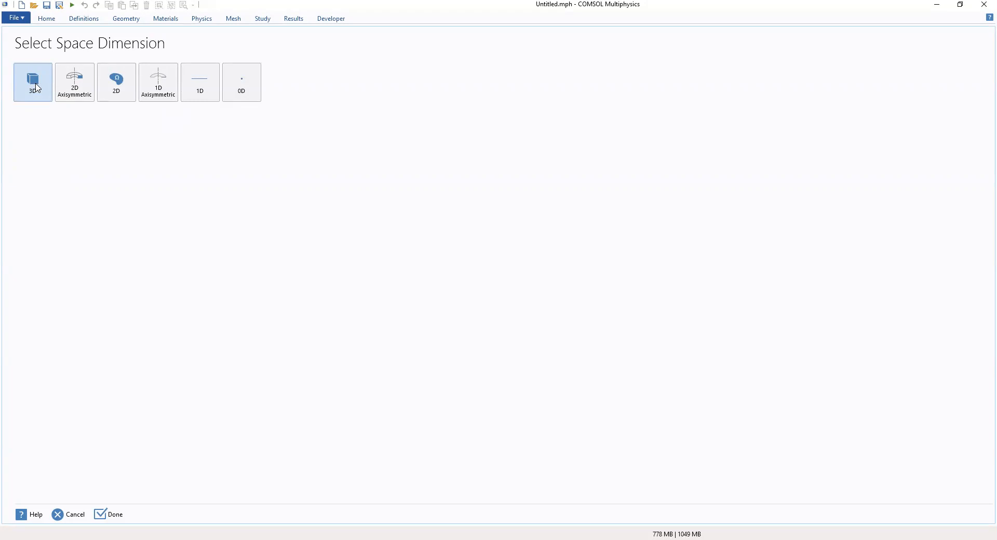
pyautogui.click(36, 87)
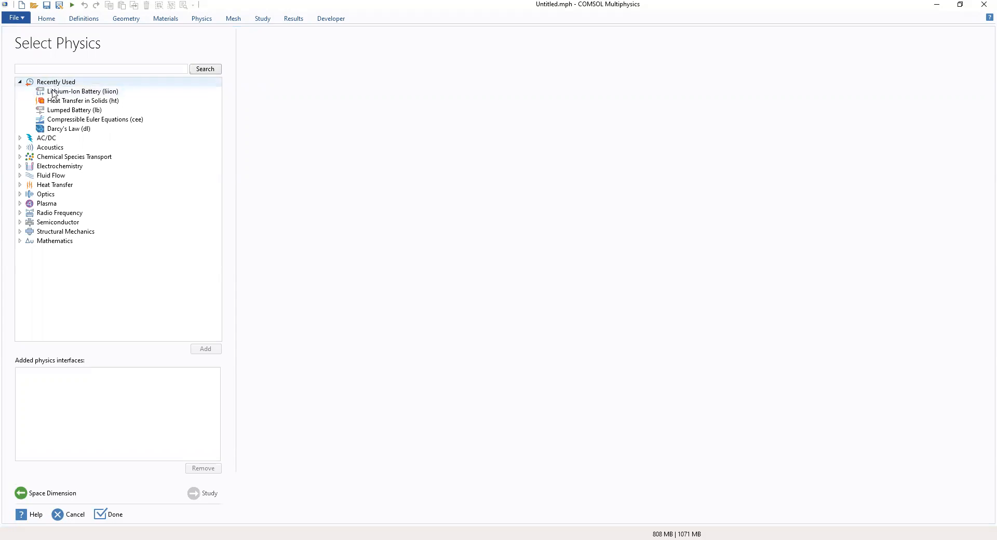
pyautogui.click(20, 167)
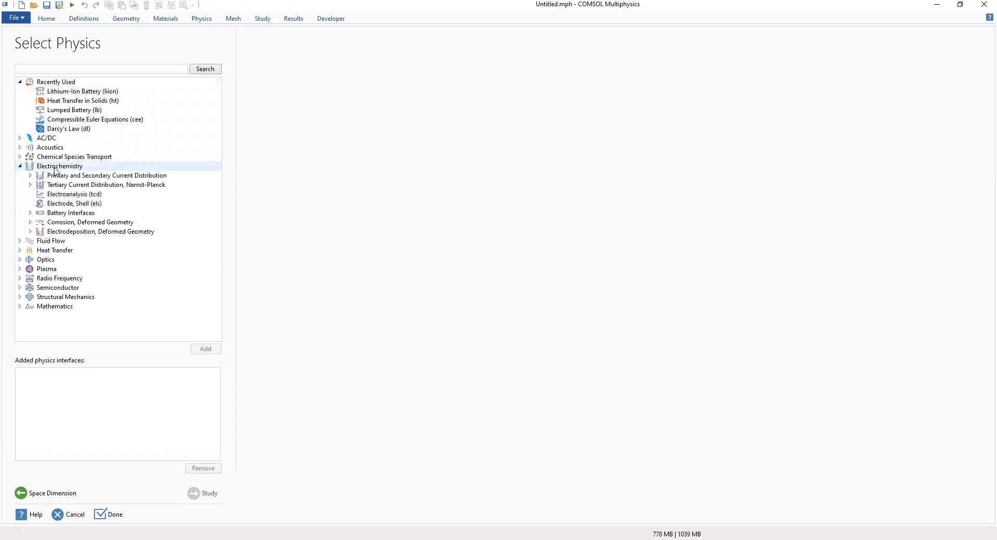
pyautogui.click(54, 167)
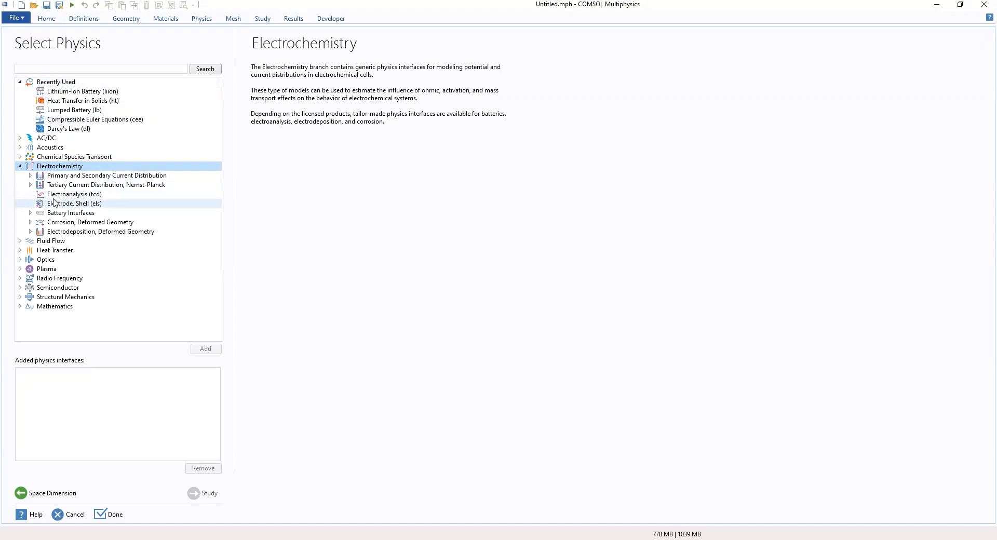
pyautogui.click(32, 214)
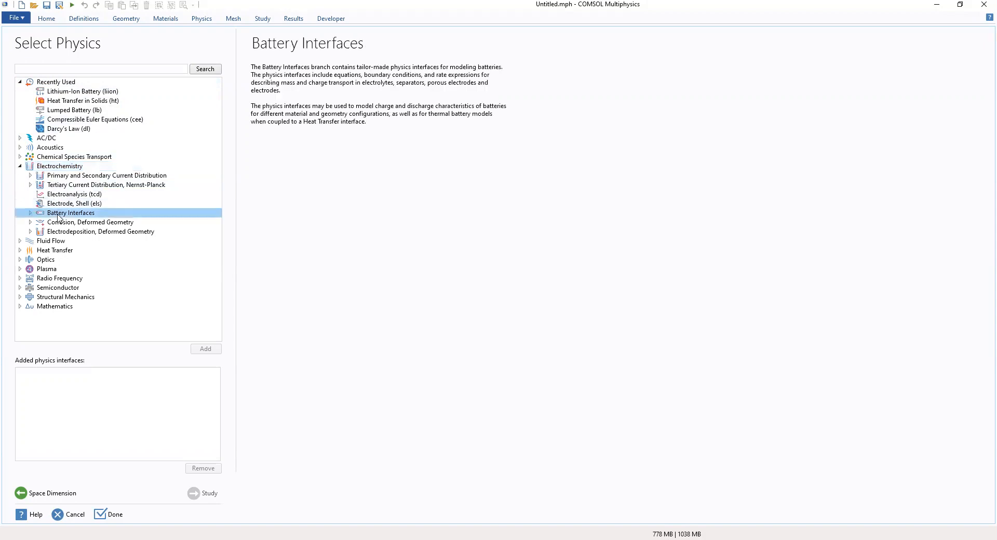
pyautogui.click(30, 214)
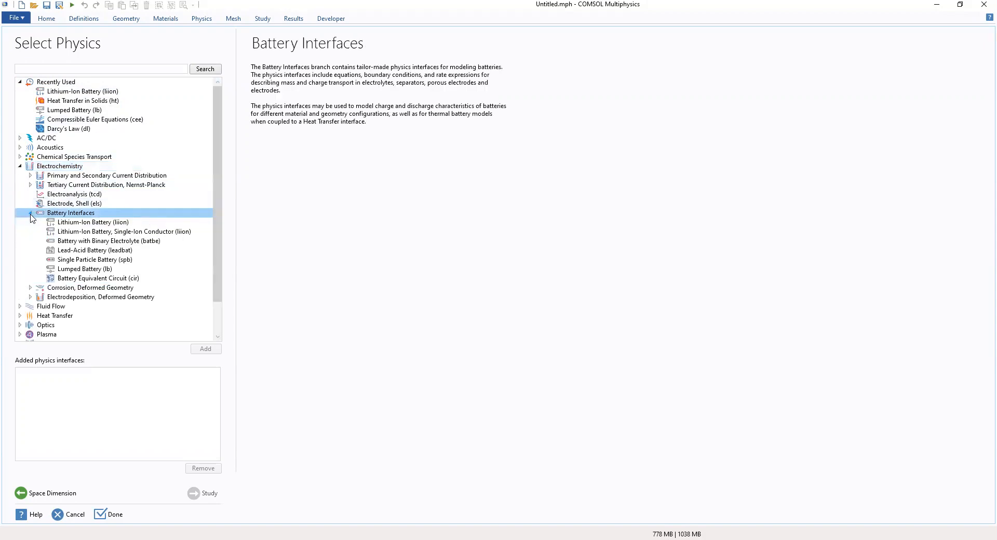
pyautogui.click(64, 224)
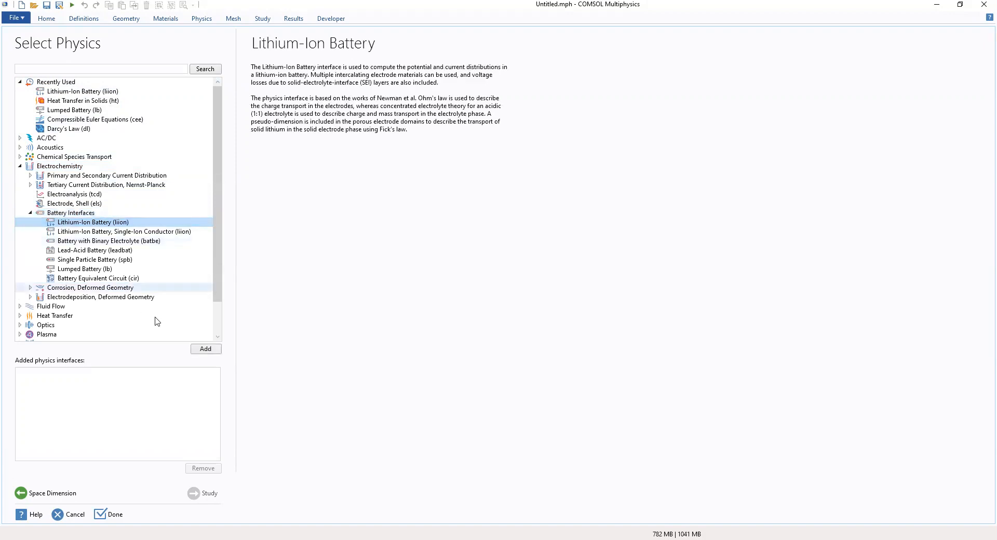
pyautogui.click(206, 352)
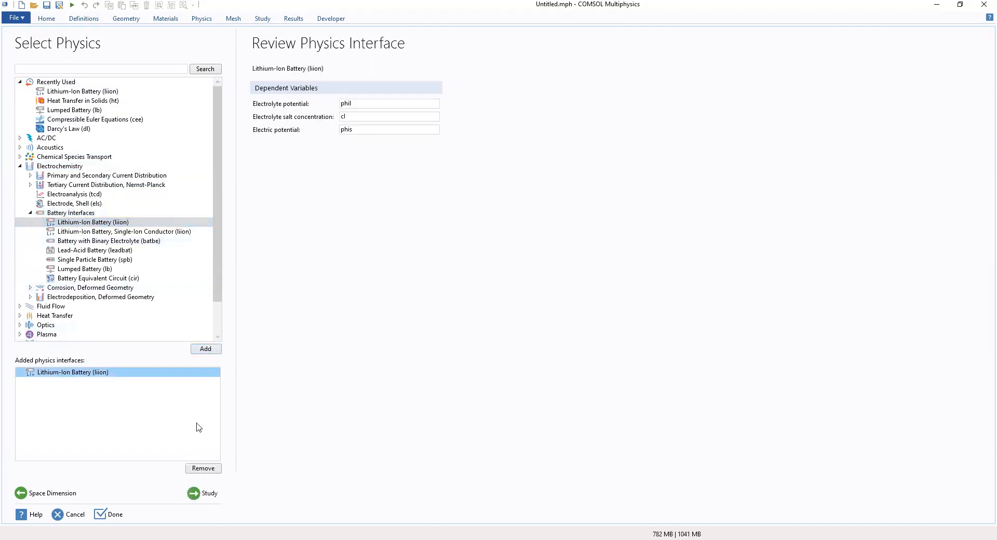
# Step: Choose the Time Dependent with Initialization preset study and create the model without saving the changes to Untitled.mph
pyautogui.click(197, 496)
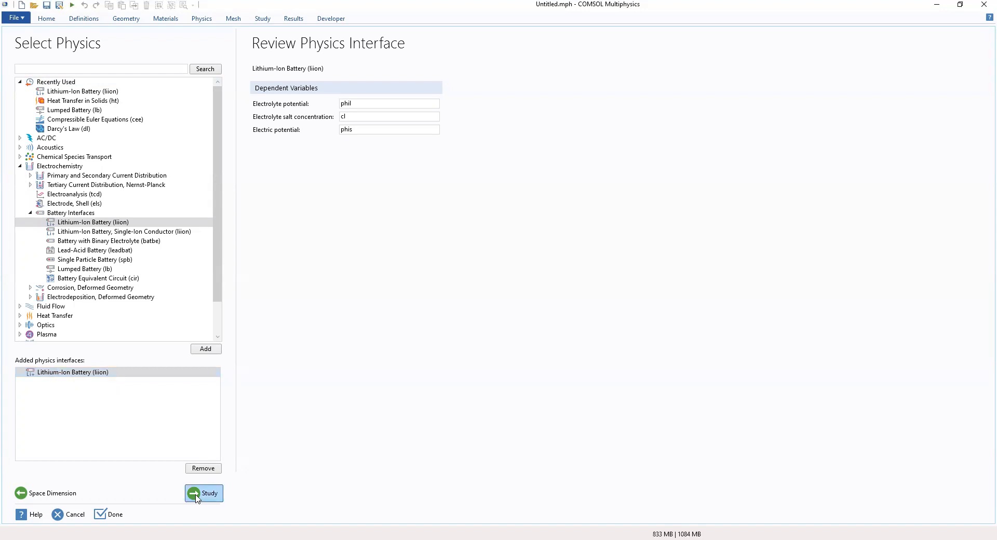
pyautogui.click(61, 100)
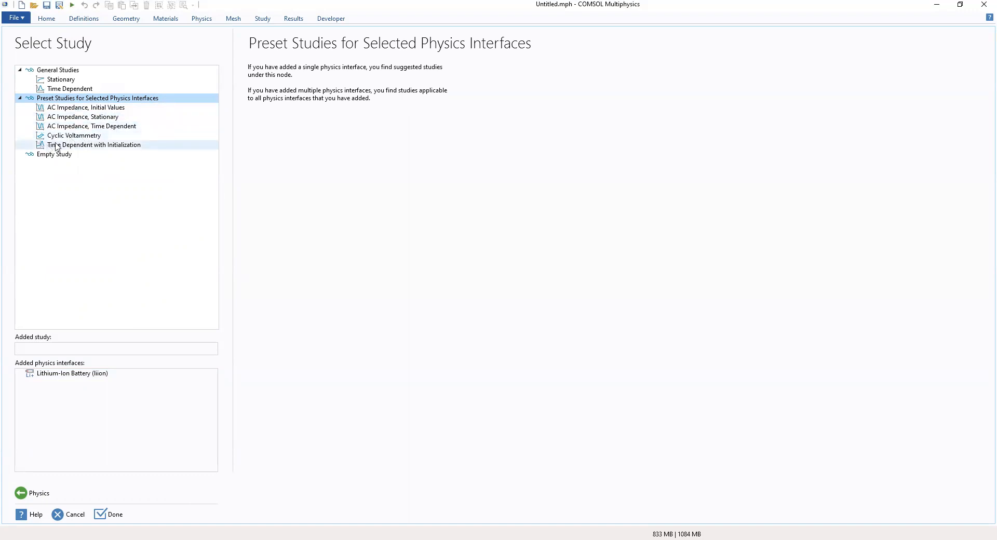
pyautogui.click(105, 146)
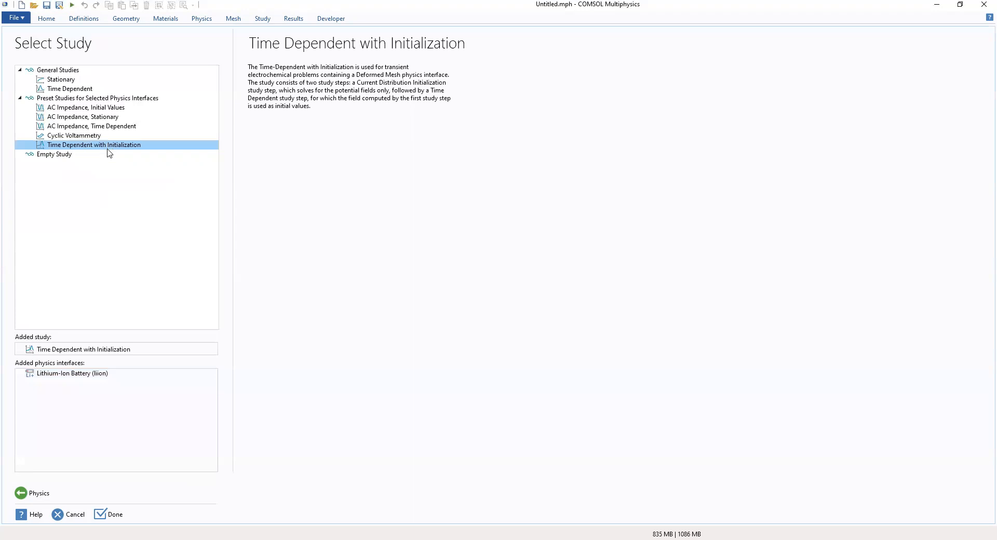
pyautogui.click(112, 516)
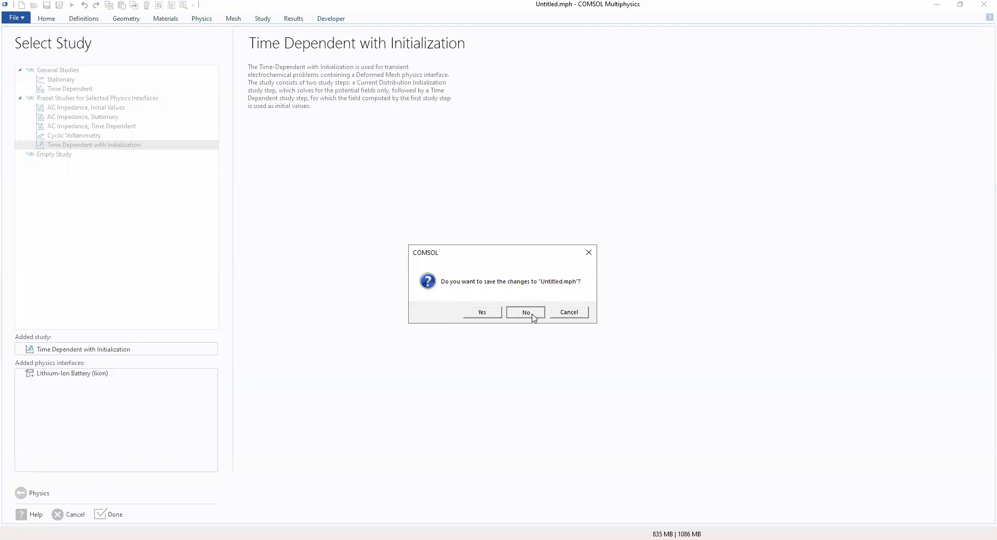
pyautogui.click(532, 315)
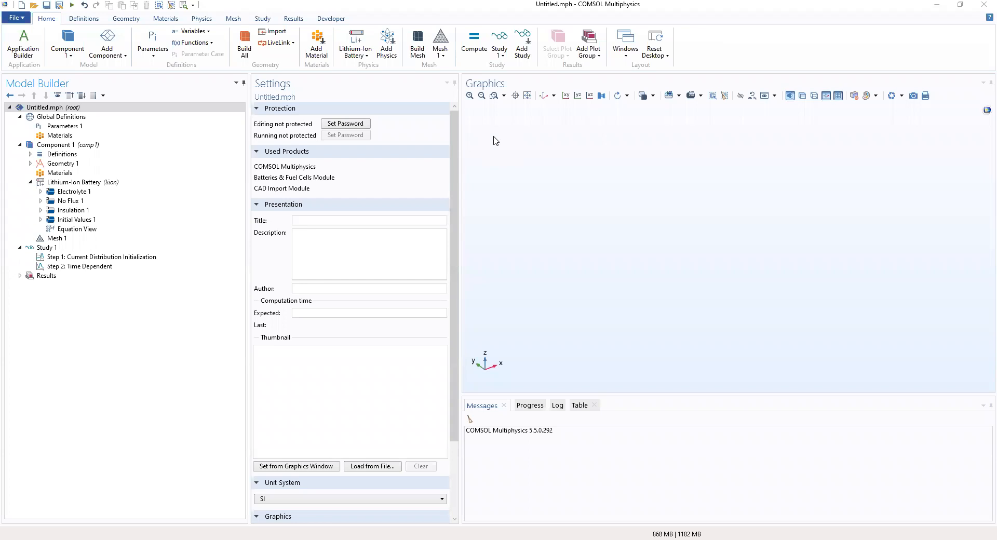
# Step: Load the global parameters from pouch_cell_utilization_parameters.txt and enlarge the parameters table to show all rows and full expressions
pyautogui.click(76, 128)
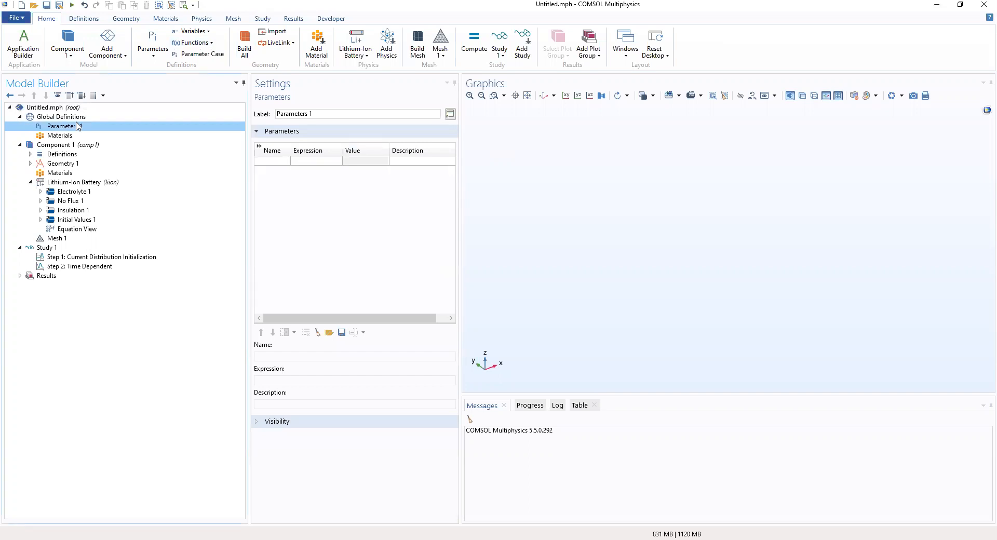
pyautogui.click(329, 334)
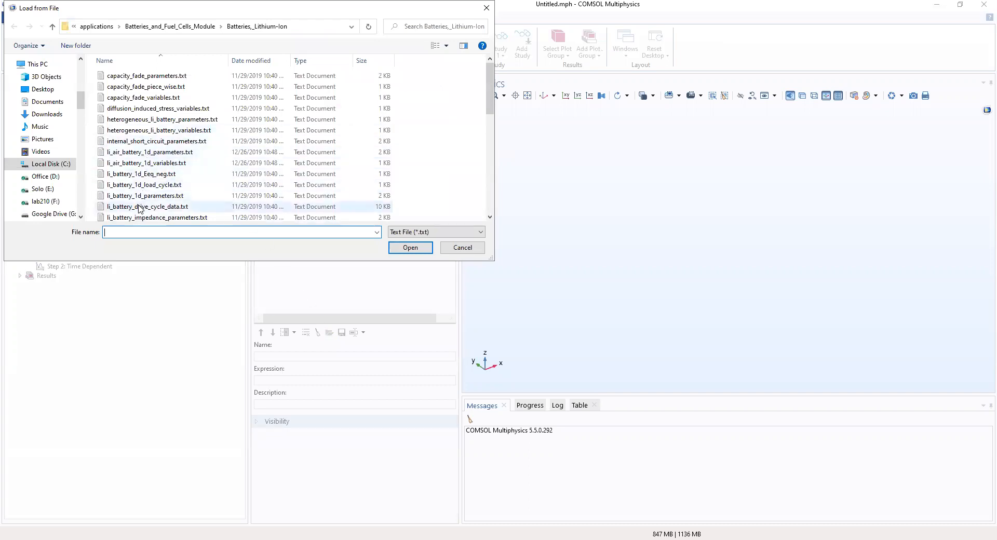
pyautogui.moveTo(491, 94); pyautogui.dragTo(496, 199)
pyautogui.click(162, 220)
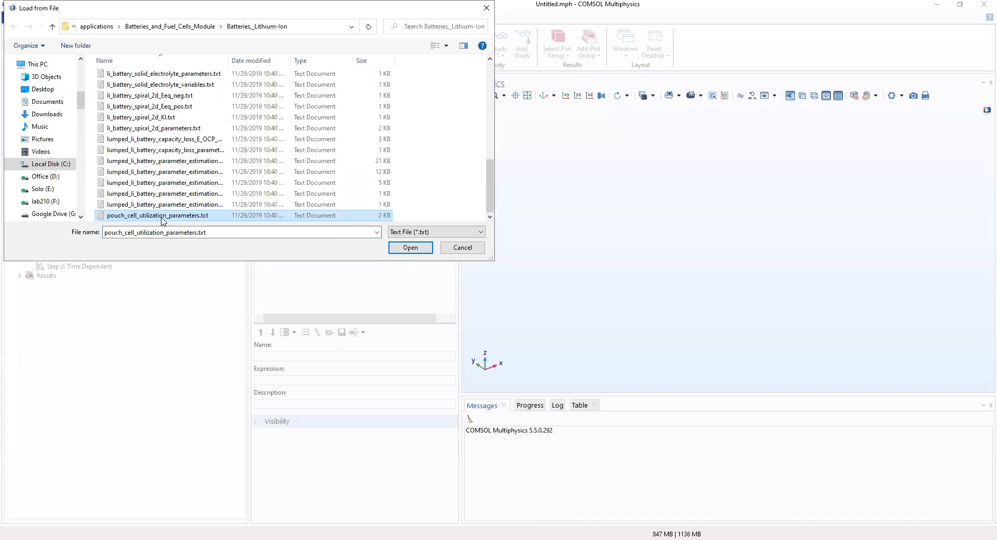
pyautogui.click(417, 249)
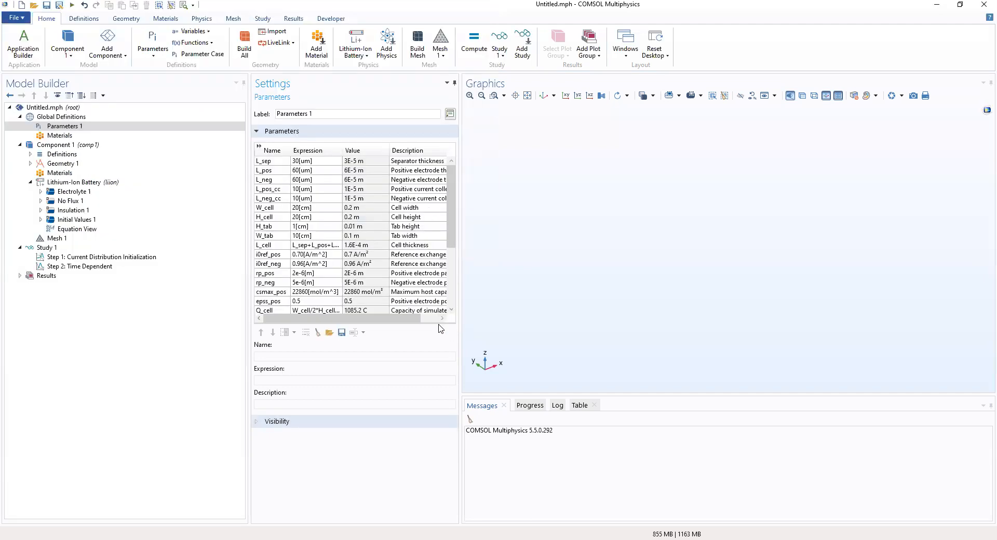
pyautogui.click(441, 319)
pyautogui.moveTo(418, 323); pyautogui.dragTo(416, 463)
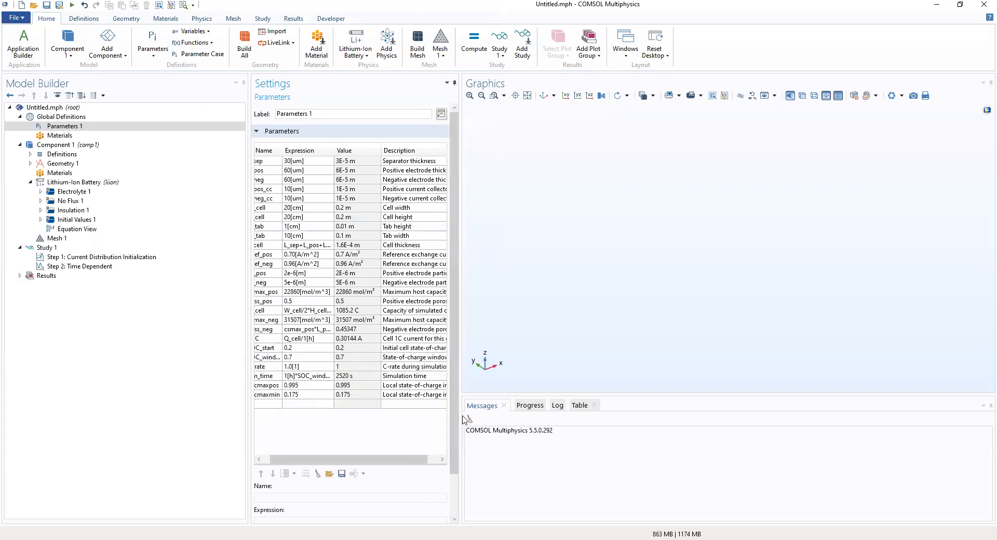
pyautogui.moveTo(460, 416); pyautogui.dragTo(583, 419)
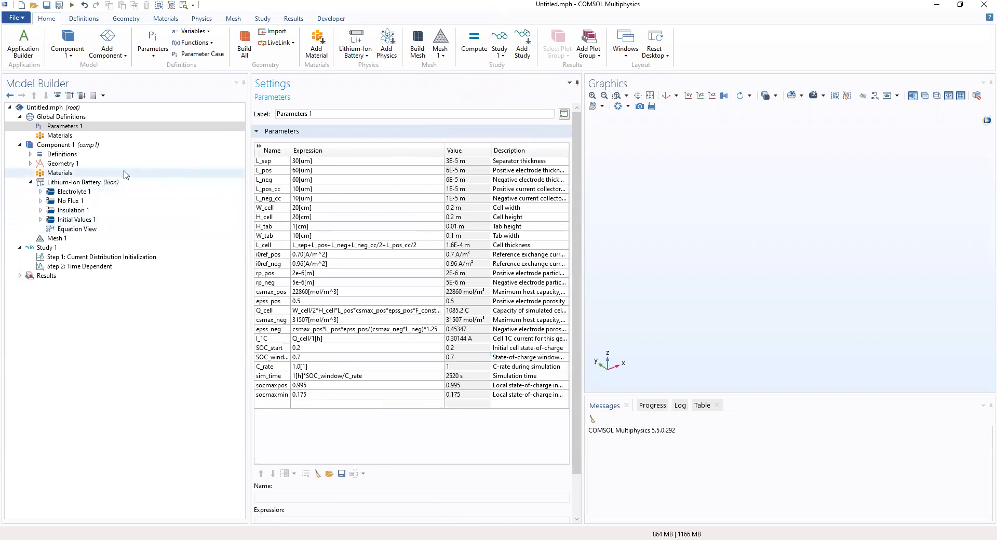
# Step: Add a work plane on the xy-plane to Geometry 1 and narrow the settings area to enlarge the graphics view
pyautogui.click(87, 164)
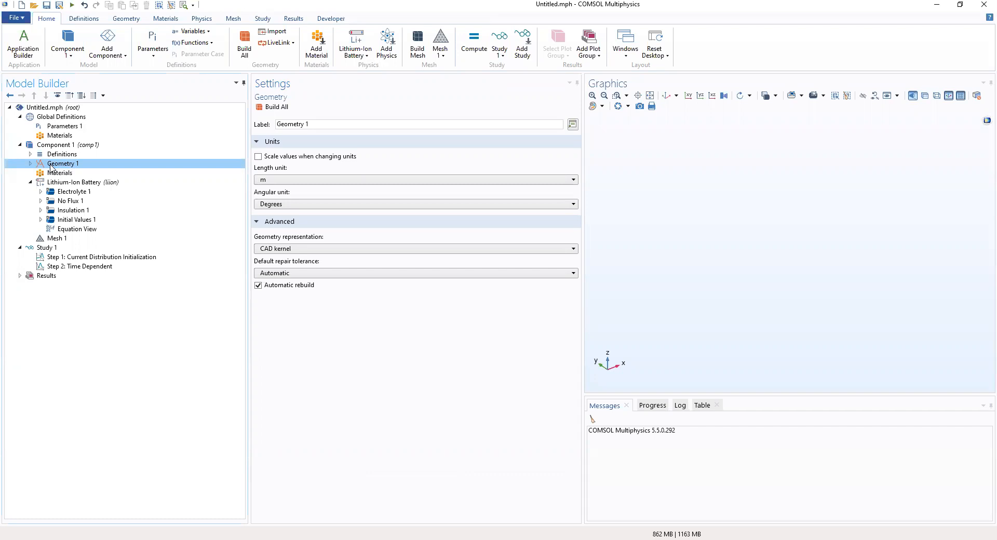
pyautogui.click(30, 164)
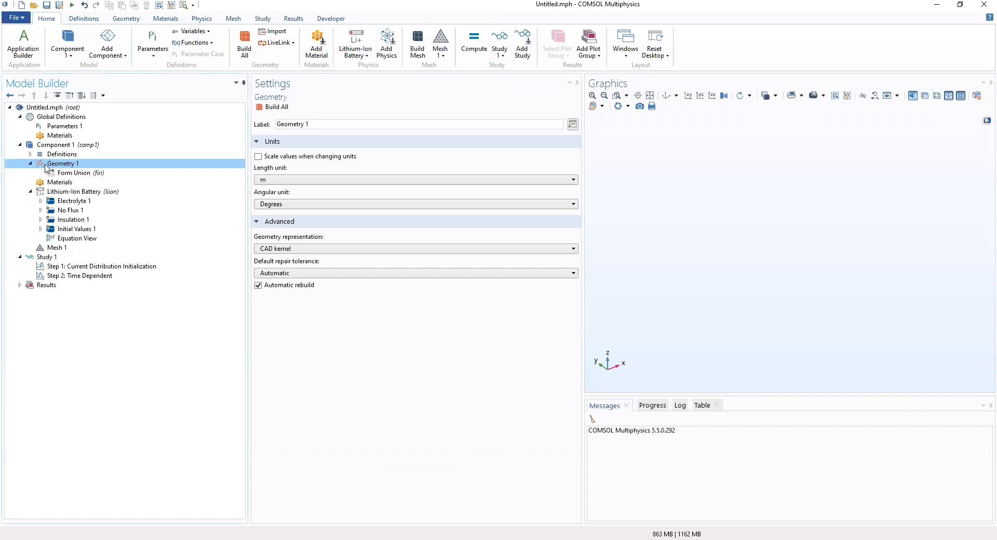
pyautogui.rightClick(49, 164)
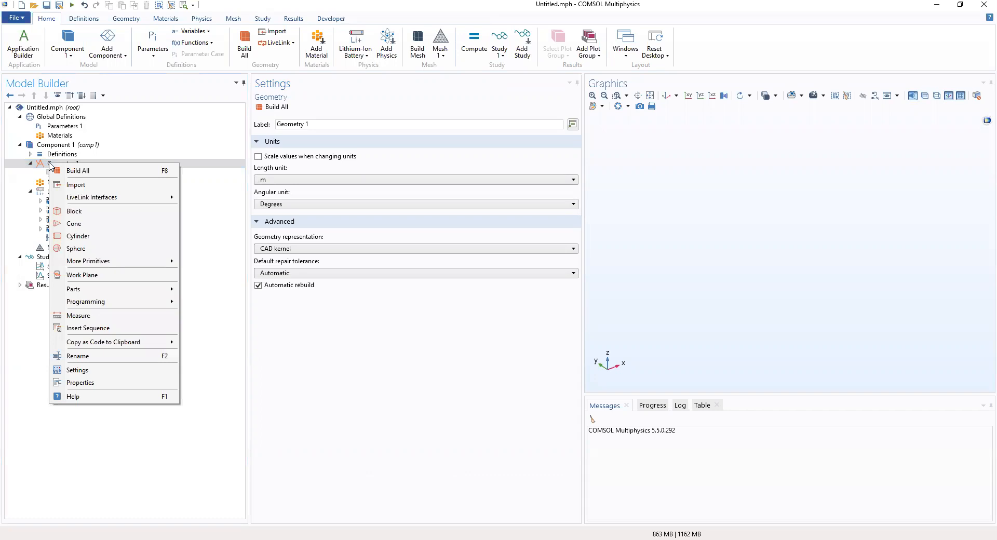
pyautogui.click(109, 280)
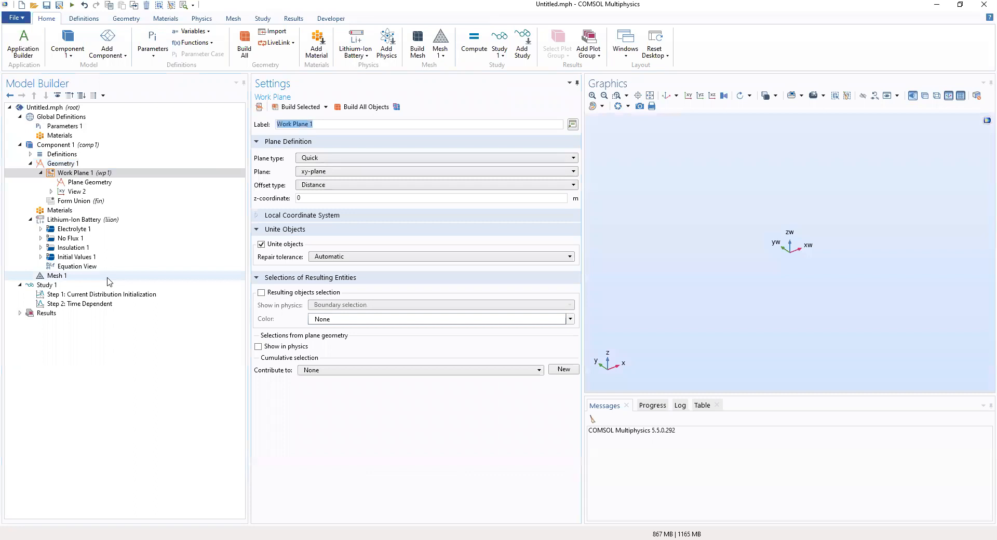
pyautogui.moveTo(588, 393); pyautogui.dragTo(546, 406)
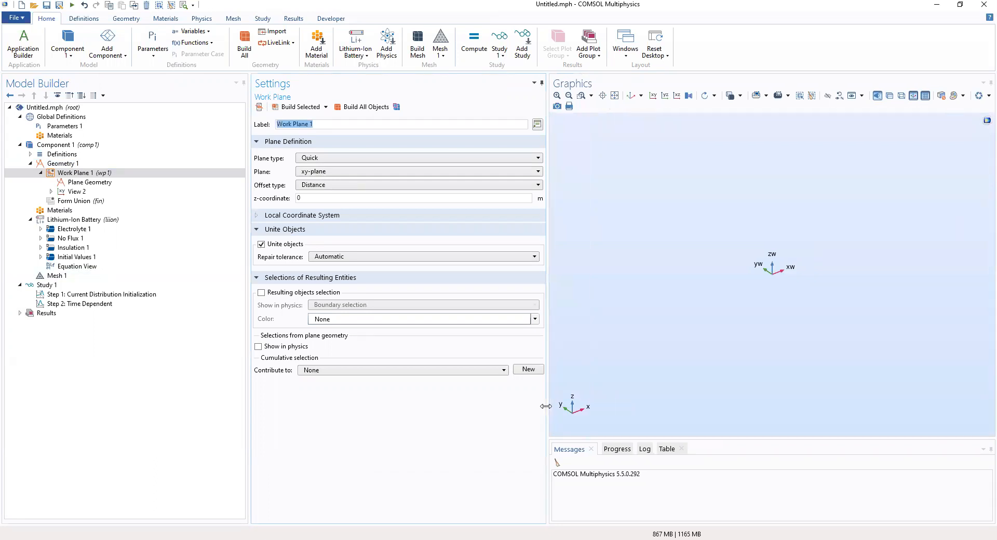
# Step: Add a rectangle to the plane geometry of Work Plane 1
pyautogui.click(85, 175)
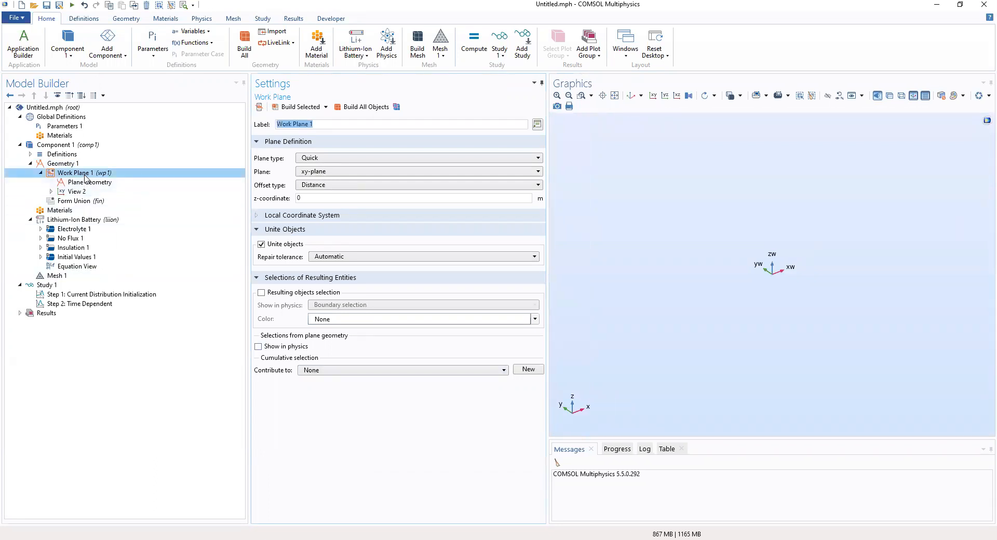
pyautogui.rightClick(85, 175)
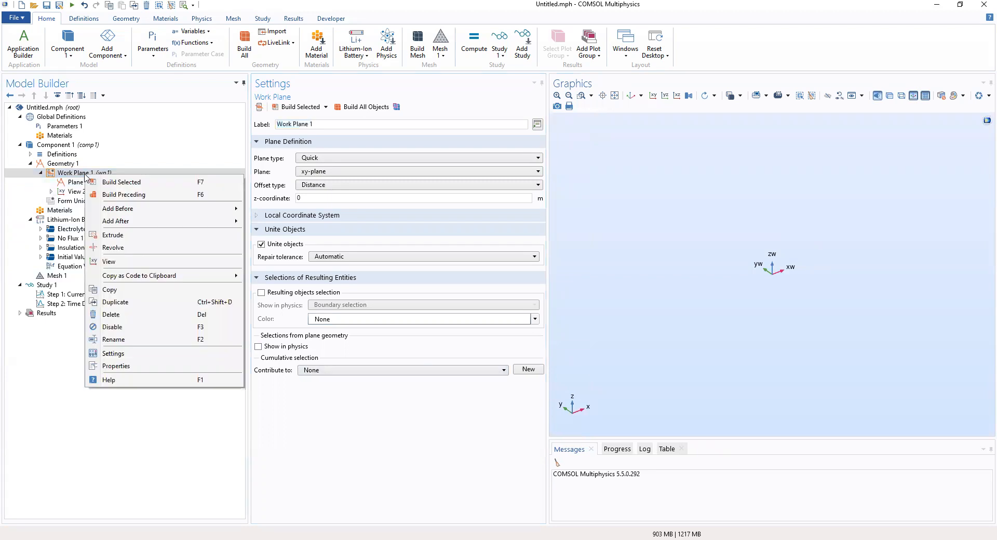
pyautogui.click(73, 183)
pyautogui.click(73, 184)
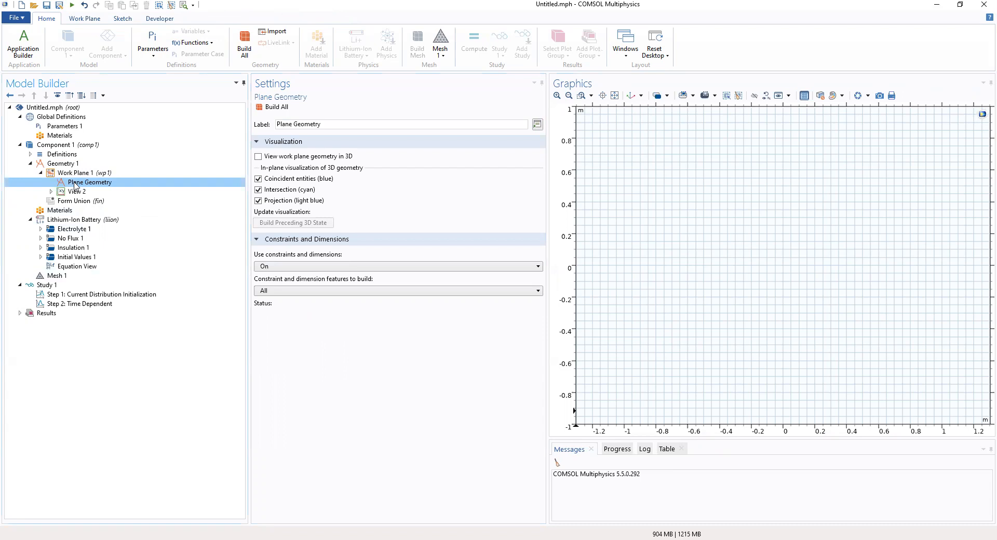
pyautogui.rightClick(74, 184)
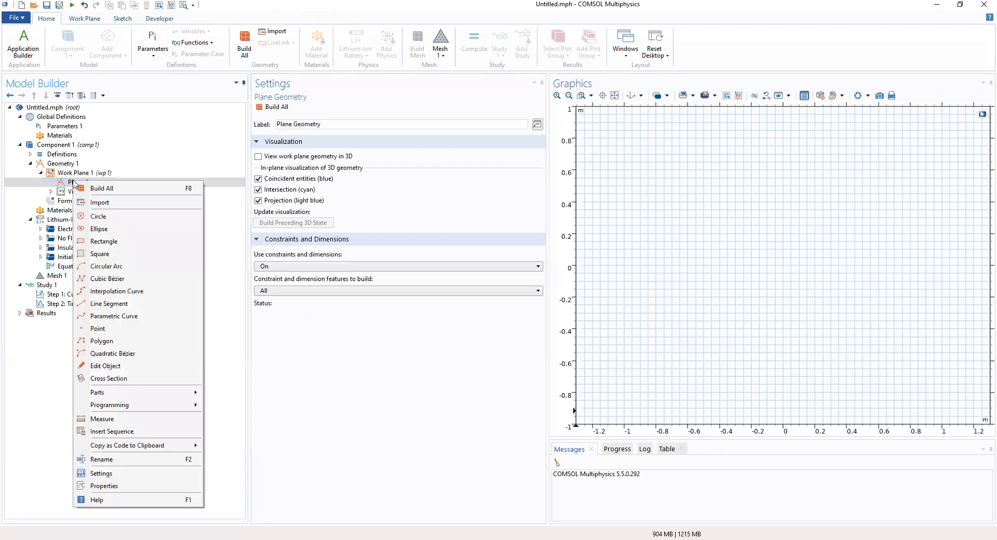
pyautogui.click(100, 244)
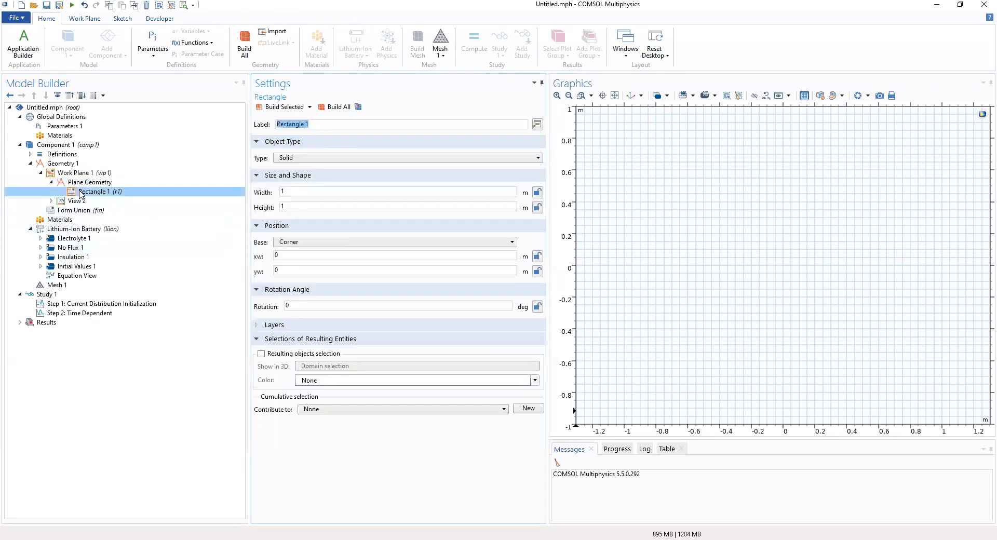
pyautogui.click(76, 174)
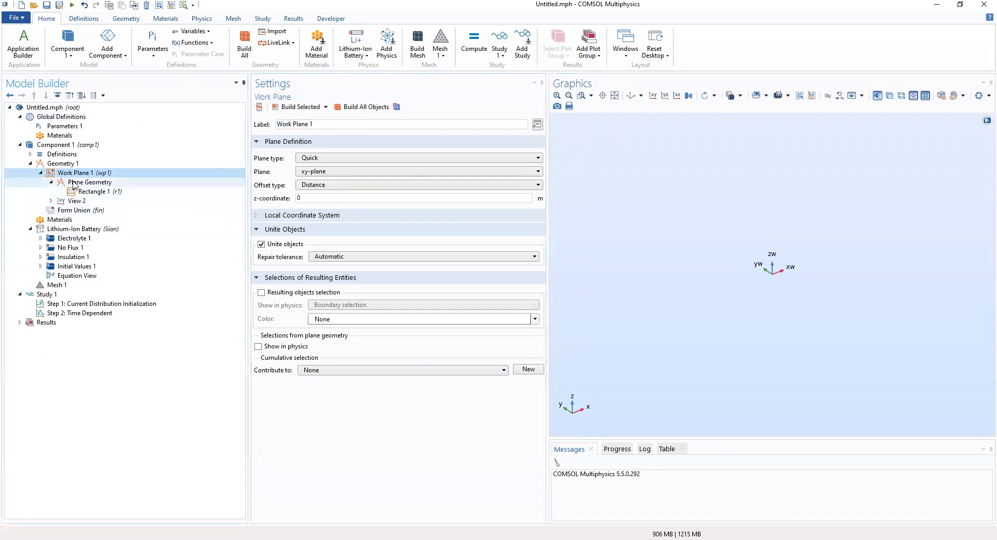
pyautogui.click(87, 192)
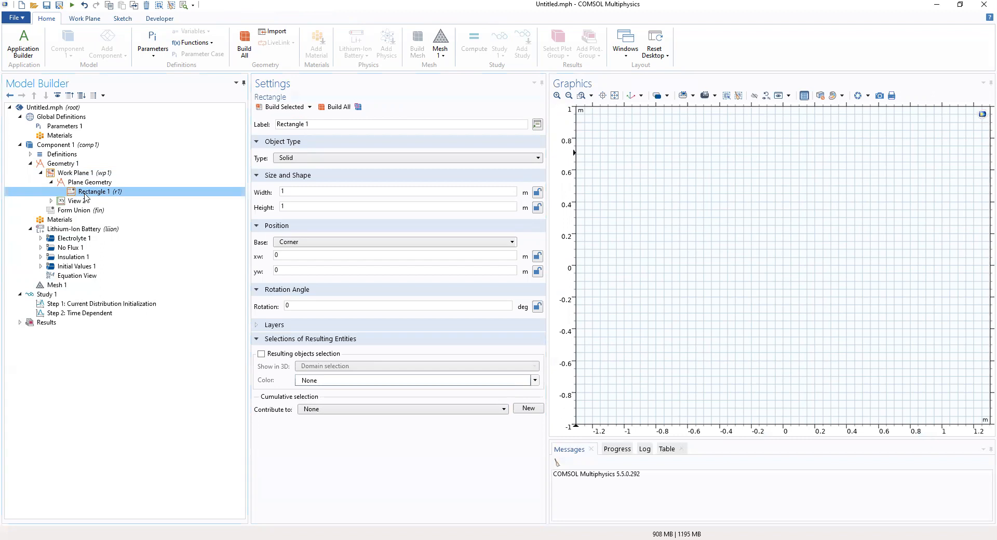
pyautogui.moveTo(86, 196); pyautogui.dragTo(86, 176)
pyautogui.click(86, 175)
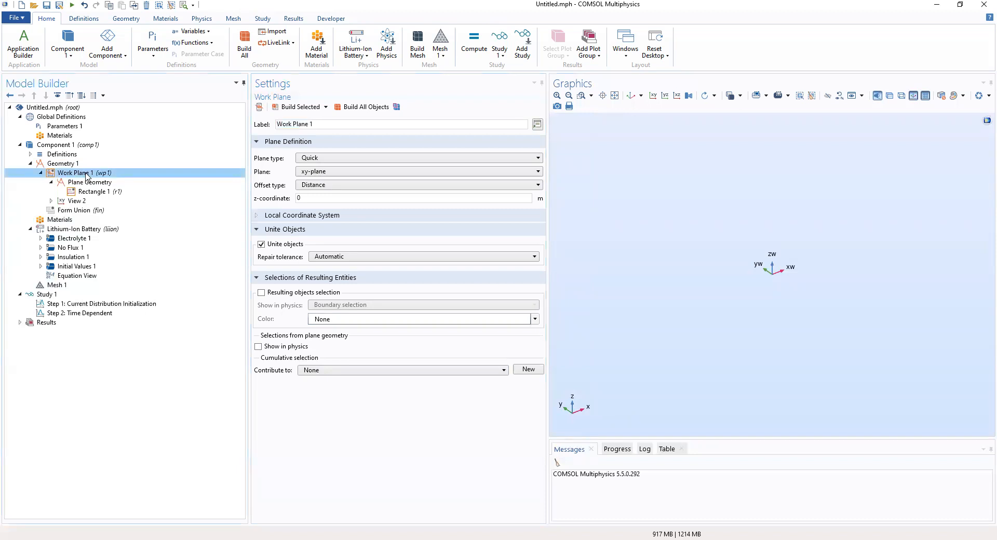
# Step: Set the width of Rectangle 1 to W_cell/2
pyautogui.click(81, 193)
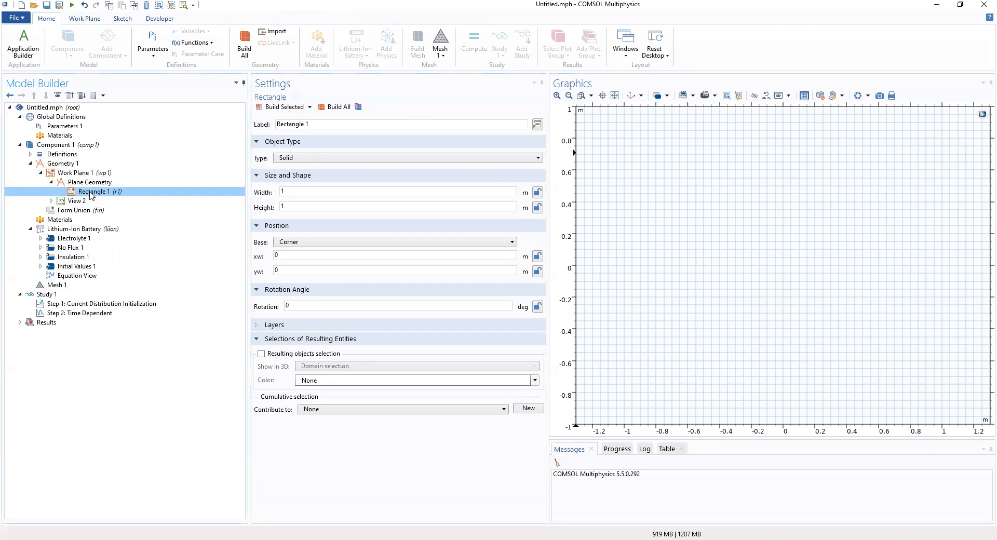
pyautogui.moveTo(294, 192); pyautogui.dragTo(271, 198)
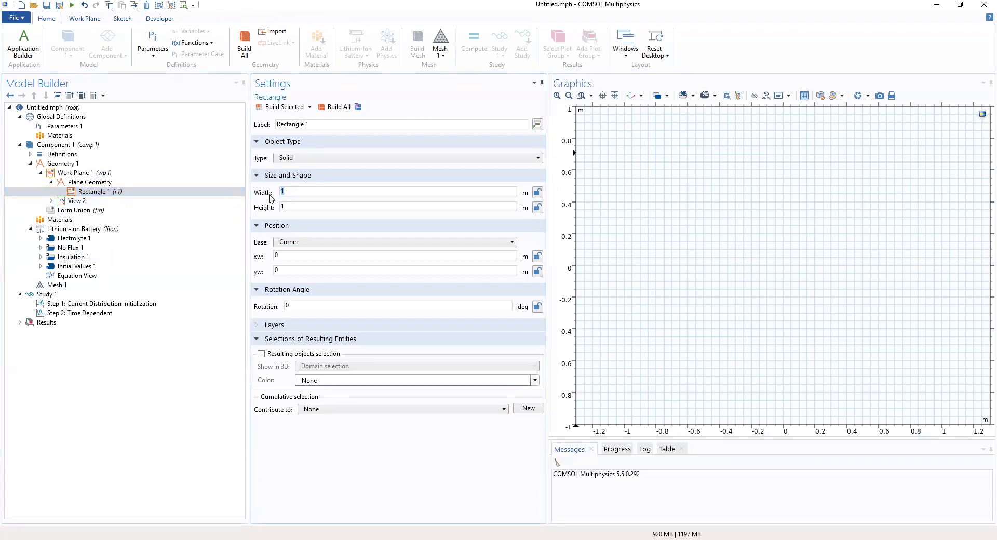
pyautogui.write('W')
pyautogui.write('_CELL/')
pyautogui.press('BackSpace')
pyautogui.press('BackSpace')
pyautogui.press('BackSpace')
pyautogui.press('BackSpace')
pyautogui.press('BackSpace')
pyautogui.write('cee')
pyautogui.write('l/')
pyautogui.write('2')
# Step: Set the height of Rectangle 1 to H_cell and build the rectangle
pyautogui.press('Tab')
pyautogui.press('BackSpace')
pyautogui.write('h')
pyautogui.press('BackSpace')
pyautogui.press('BackSpace')
pyautogui.write('H_c')
pyautogui.click(379, 194)
pyautogui.click(385, 190)
pyautogui.click(287, 108)
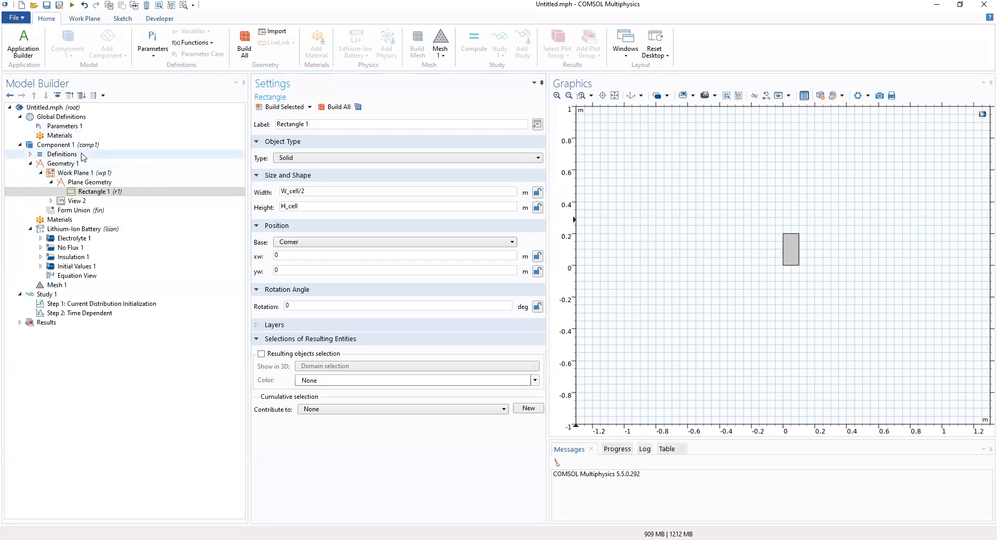
# Step: Add an Extrude feature to Work Plane 1 in Geometry 1
pyautogui.click(103, 193)
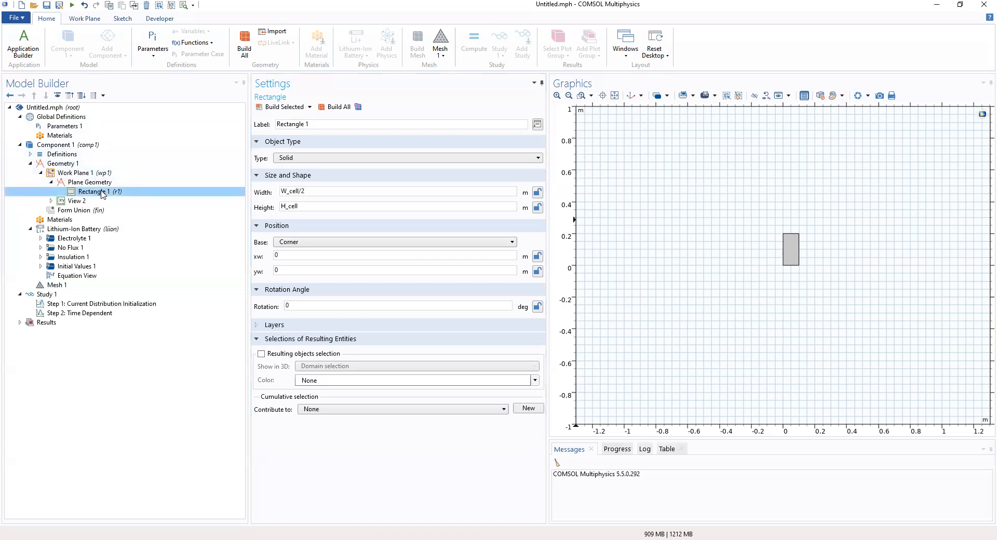
pyautogui.click(96, 183)
pyautogui.click(99, 192)
pyautogui.click(97, 183)
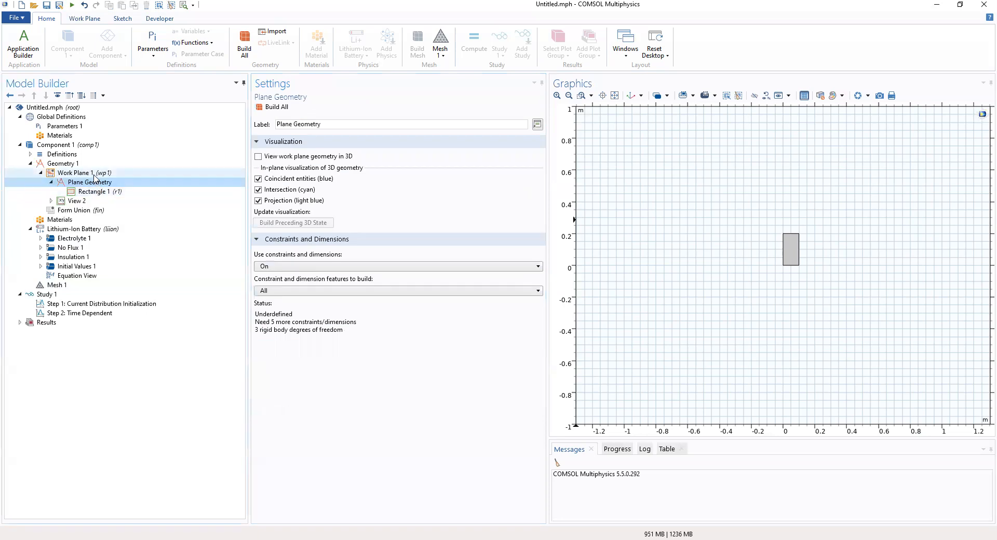
pyautogui.rightClick(95, 176)
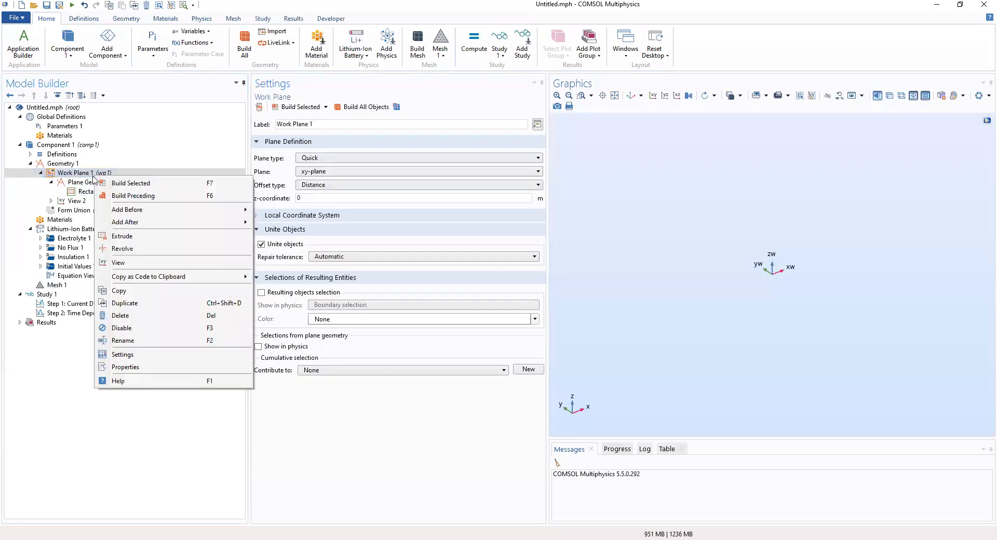
pyautogui.click(122, 236)
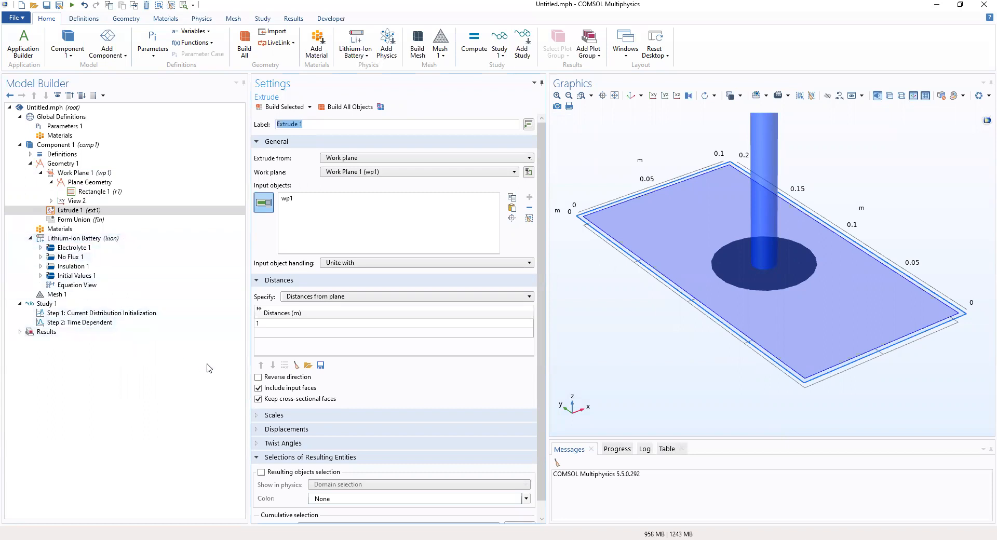
# Step: Set the first distance of Extrude 1 to L_neg_cc/2
pyautogui.click(265, 323)
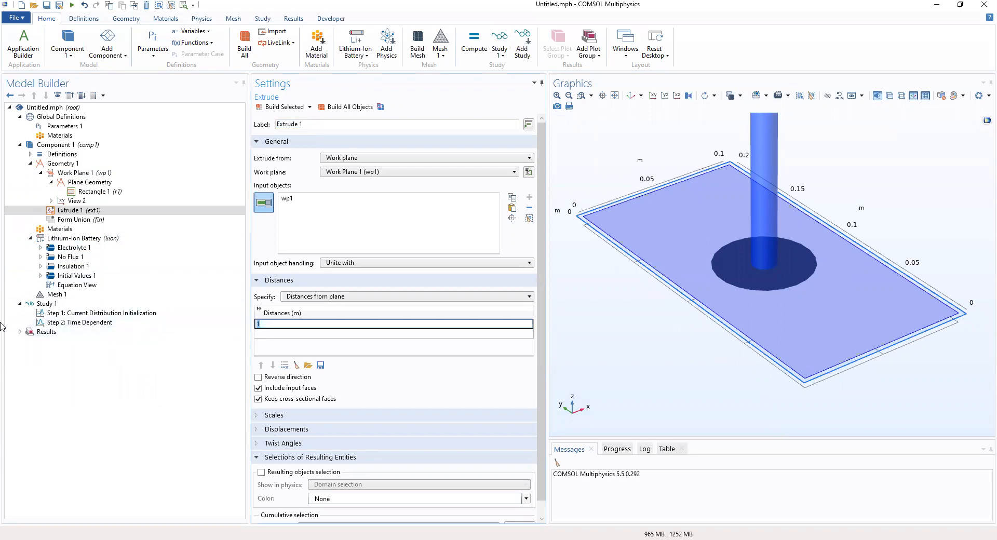
pyautogui.write('L_neg_cc/2')
pyautogui.click(281, 334)
pyautogui.click(281, 332)
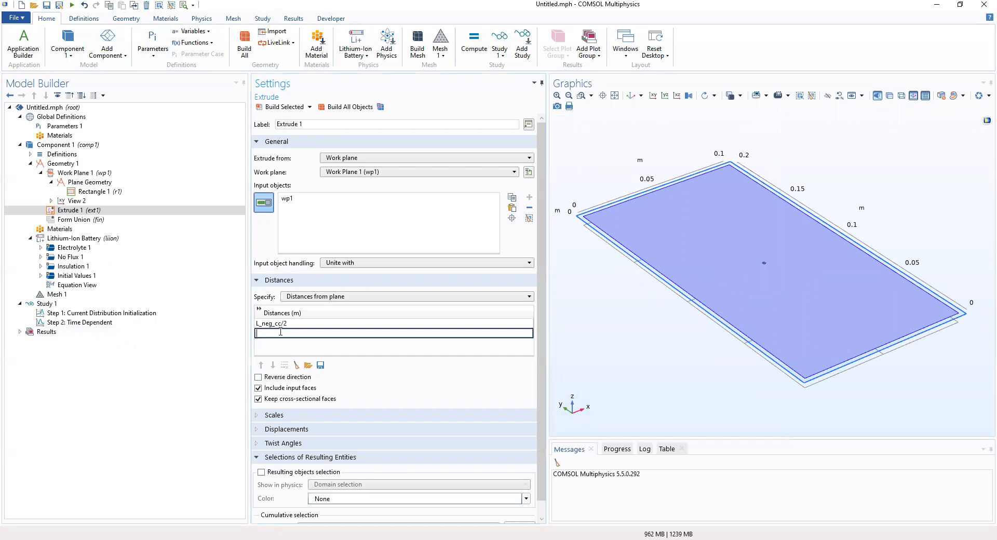
pyautogui.click(288, 324)
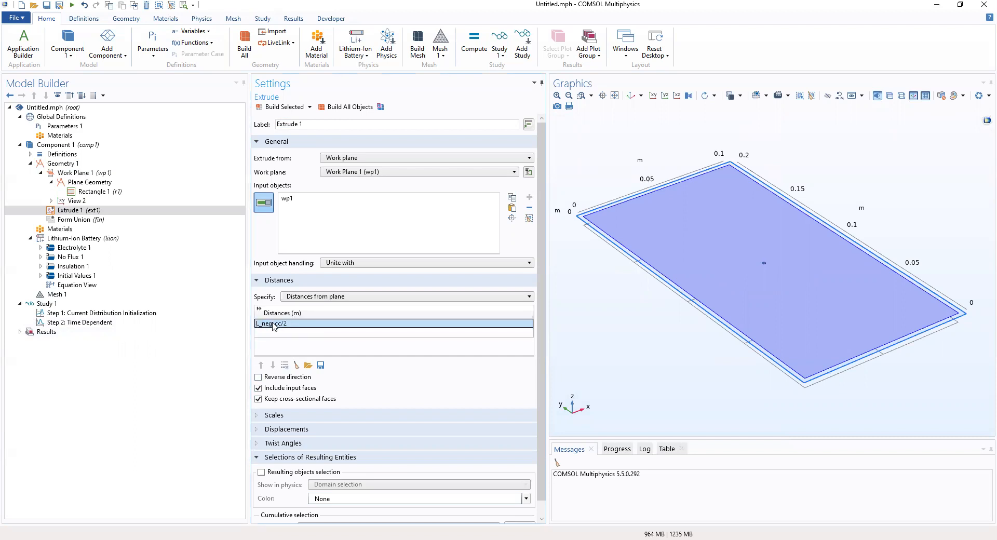
pyautogui.rightClick(273, 325)
pyautogui.click(292, 369)
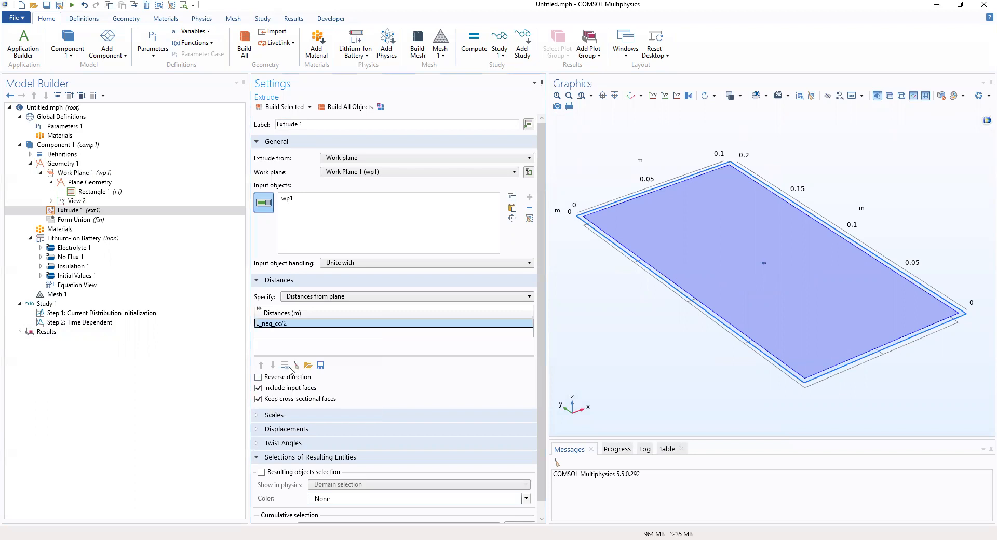
# Step: Add L_neg_cc/2+L_neg as the second distance of Extrude 1
pyautogui.click(267, 333)
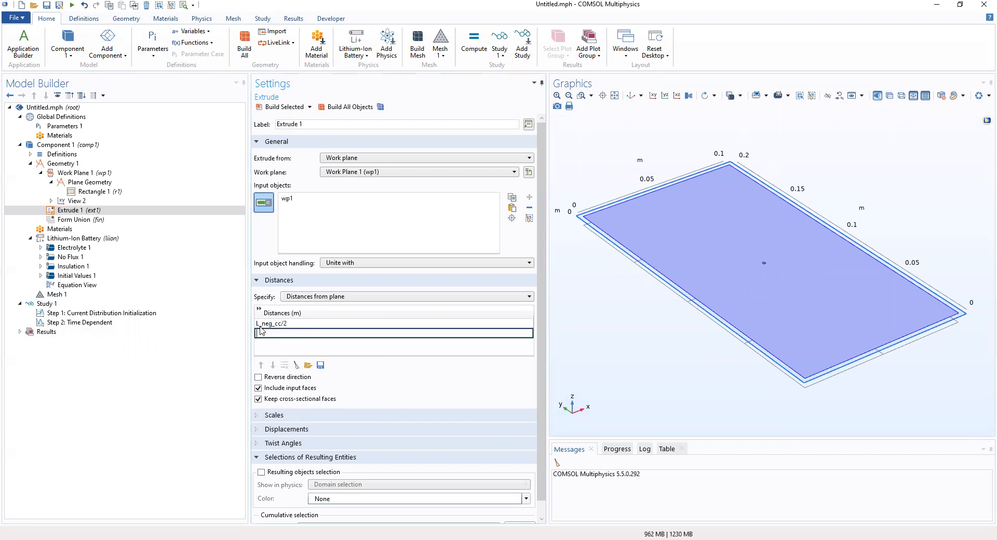
pyautogui.write('L_ne')
pyautogui.press('BackSpace')
pyautogui.press('BackSpace')
pyautogui.write('neg_cc/2+L_neg')
# Step: Enter L_neg_cc/2+L_neg+Lsep as the third distance of Extrude 1
pyautogui.click(267, 343)
pyautogui.click(269, 342)
pyautogui.write('L')
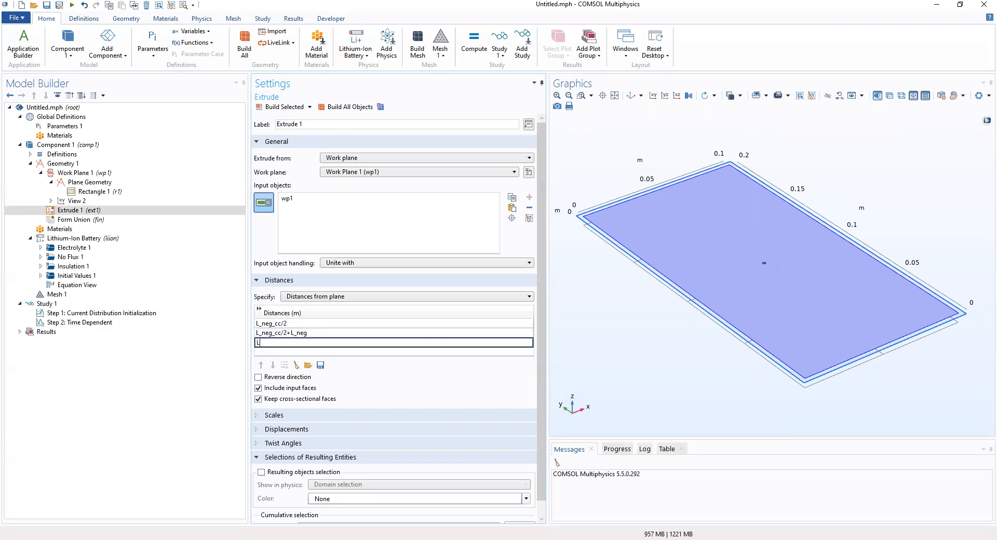
pyautogui.write('_neg_cc/2+L_neg+Lsep')
# Step: Add L_neg_cc/2+L_neg+L_sep+L_pos as the fourth distance of Extrude 1
pyautogui.click(276, 352)
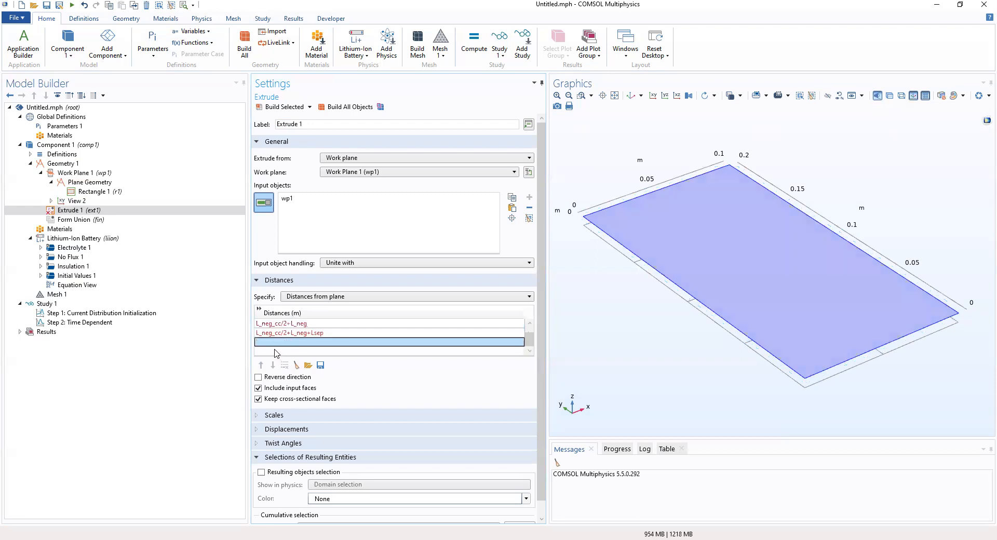
pyautogui.click(277, 343)
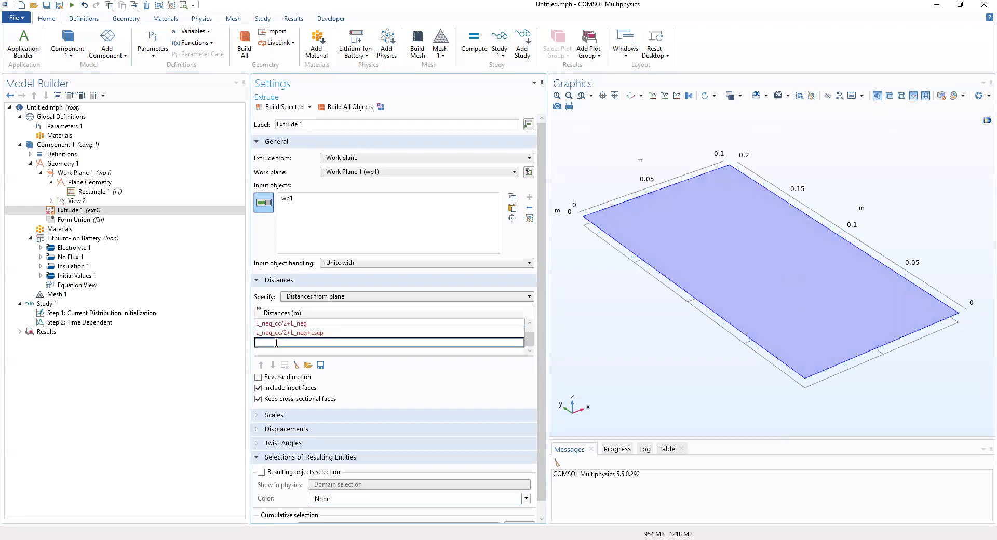
pyautogui.write('K')
pyautogui.press('BackSpace')
pyautogui.write('L_neg')
pyautogui.write('_cc/2+L_neg')
pyautogui.write('+L_sept')
pyautogui.write('L_pos')
# Step: Correct the separator parameter in the third extrude distance so it reads L_neg_cc/2+L_neg+L_sep
pyautogui.click(314, 333)
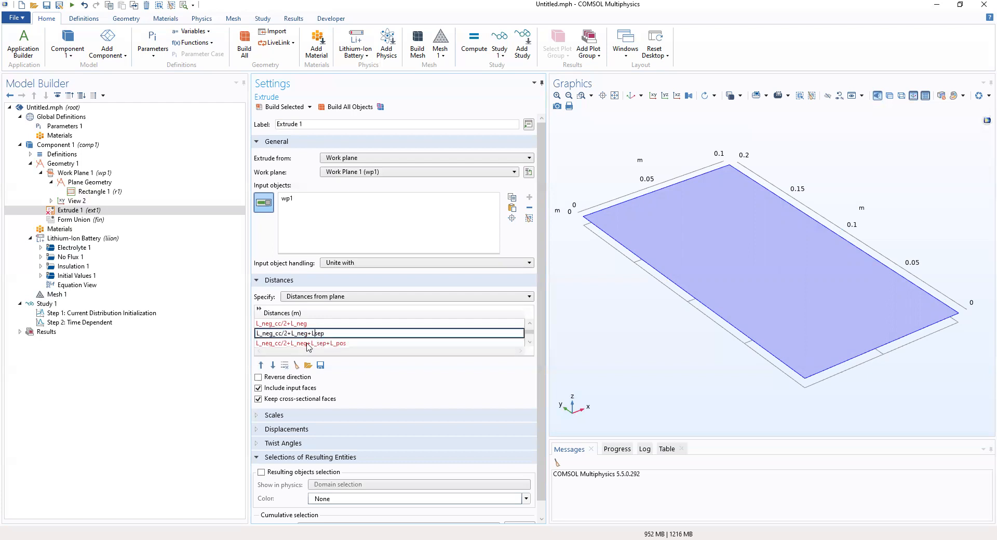
pyautogui.write('_')
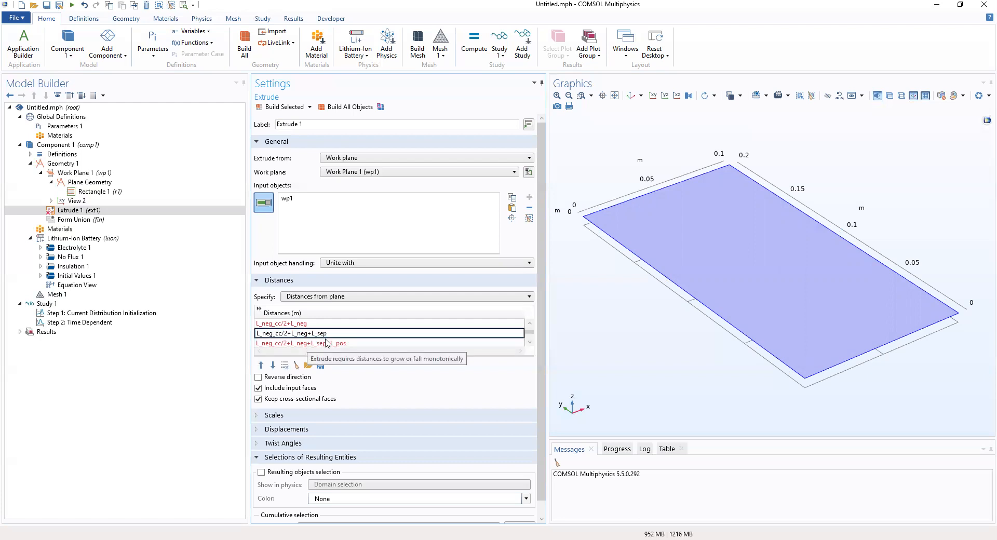
pyautogui.click(352, 343)
pyautogui.click(354, 333)
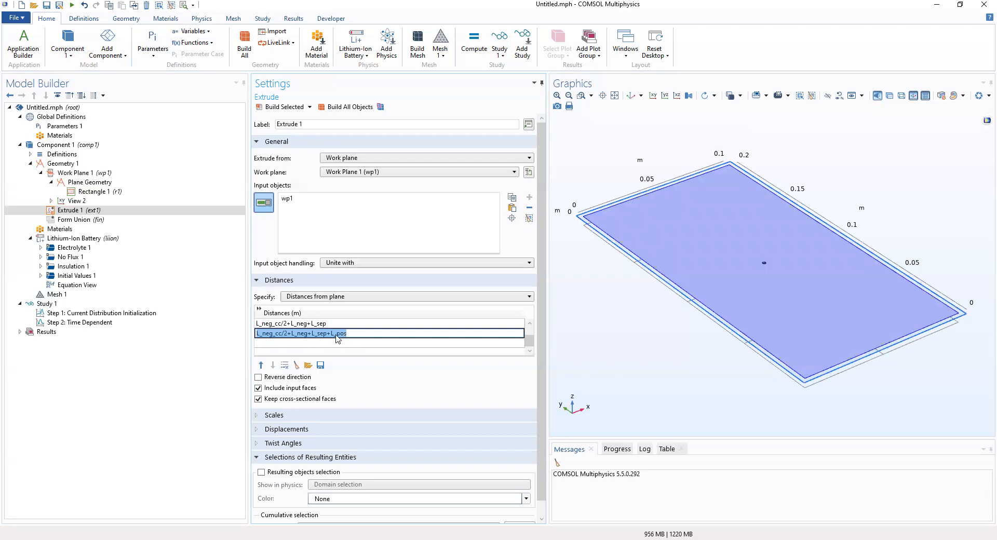
# Step: Add L_neg_cc/2+L_neg+L_sep+L_pos+L_pos_cc/2 as the fifth distance of Extrude 1
pyautogui.click(322, 344)
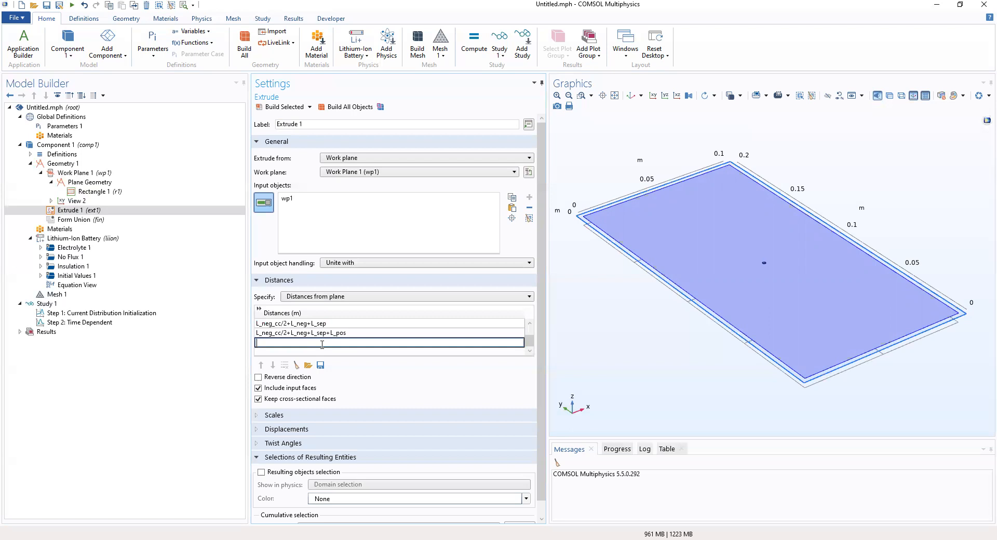
pyautogui.write('L_NEG')
pyautogui.press('BackSpace')
pyautogui.press('BackSpace')
pyautogui.press('BackSpace')
pyautogui.write('neg_cc/2+L_neg')
pyautogui.write('+L_pos+')
pyautogui.press('BackSpace')
pyautogui.press('BackSpace')
pyautogui.press('BackSpace')
pyautogui.press('BackSpace')
pyautogui.write('sep+L_pos+L_pos_cc/2')
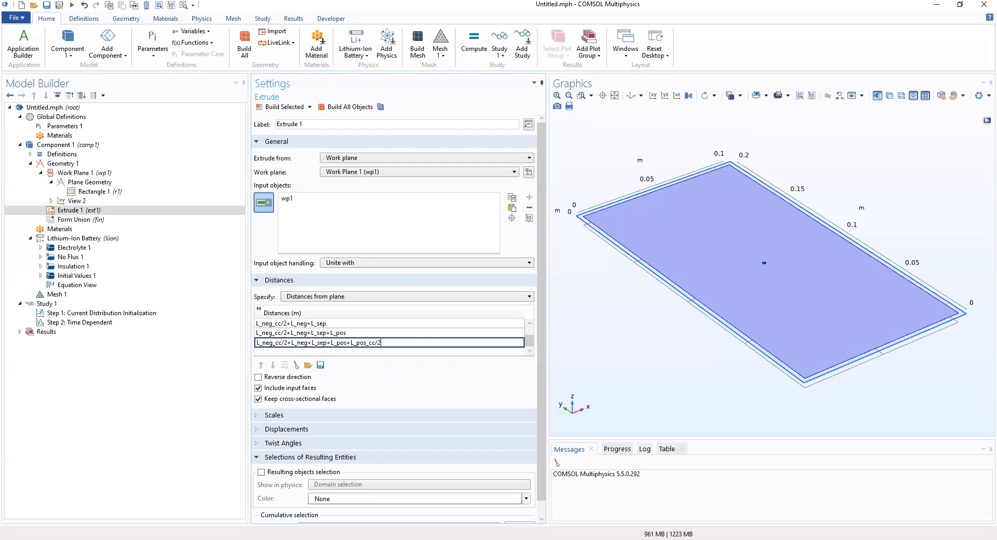
# Step: Enlarge the distances table of Extrude 1 and review all the entered layer distances
pyautogui.click(351, 334)
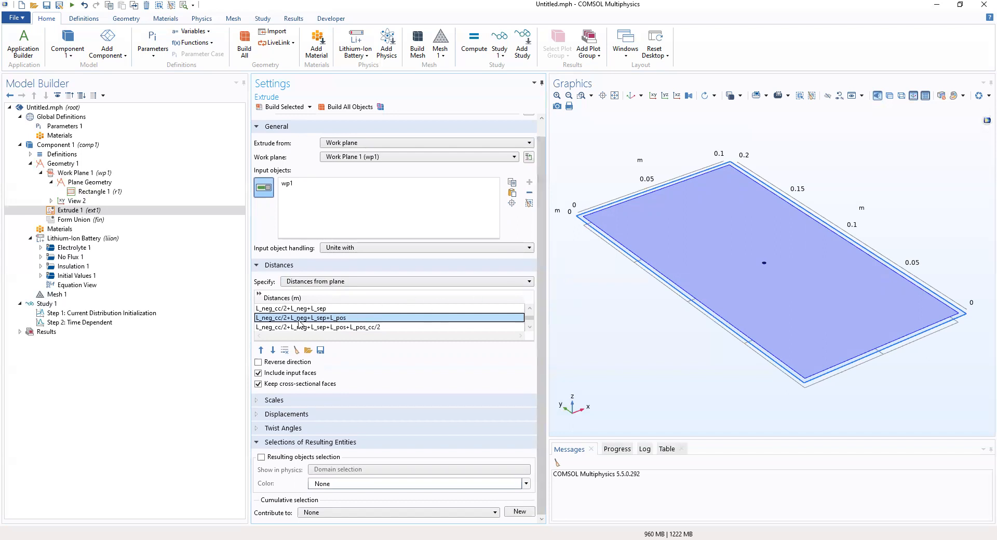
pyautogui.moveTo(509, 340); pyautogui.dragTo(518, 400)
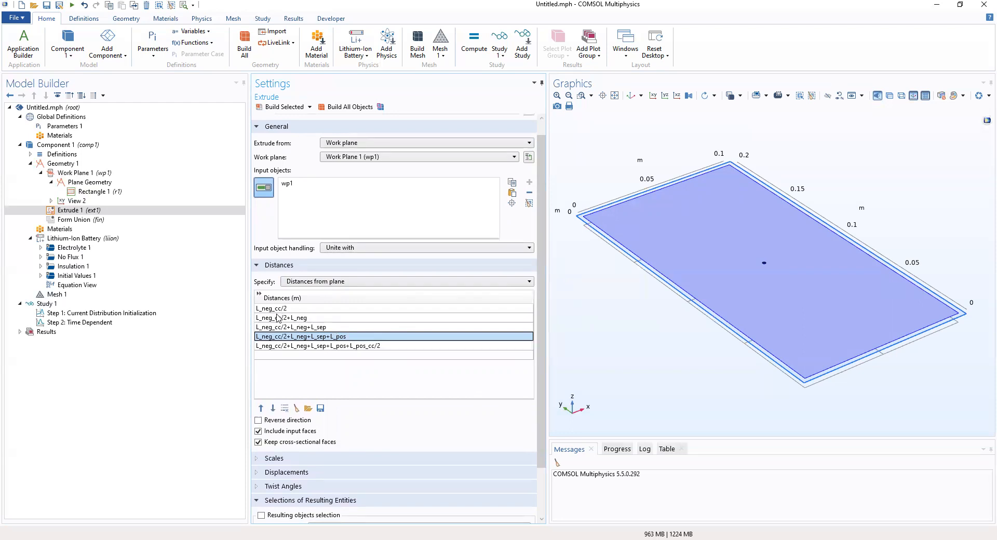
pyautogui.click(300, 355)
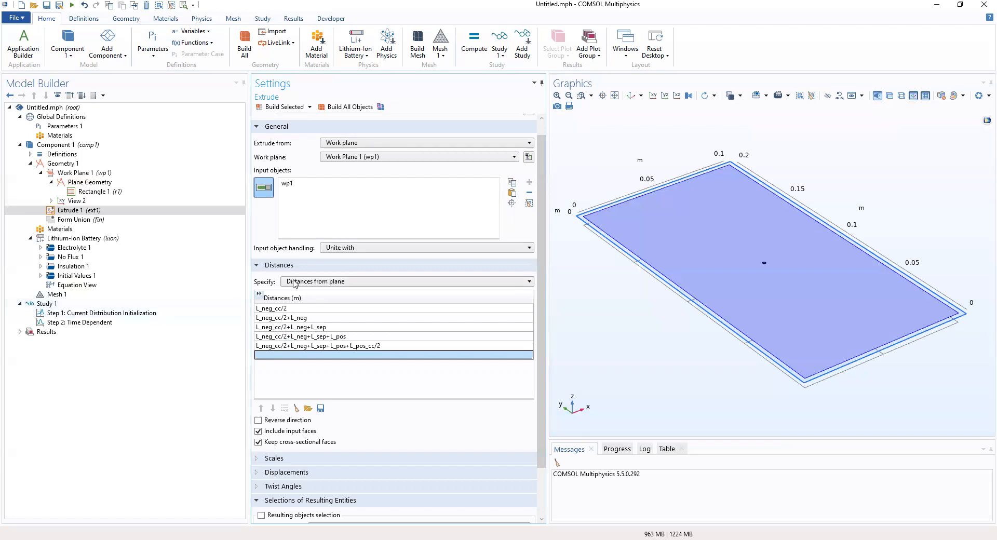
pyautogui.click(106, 209)
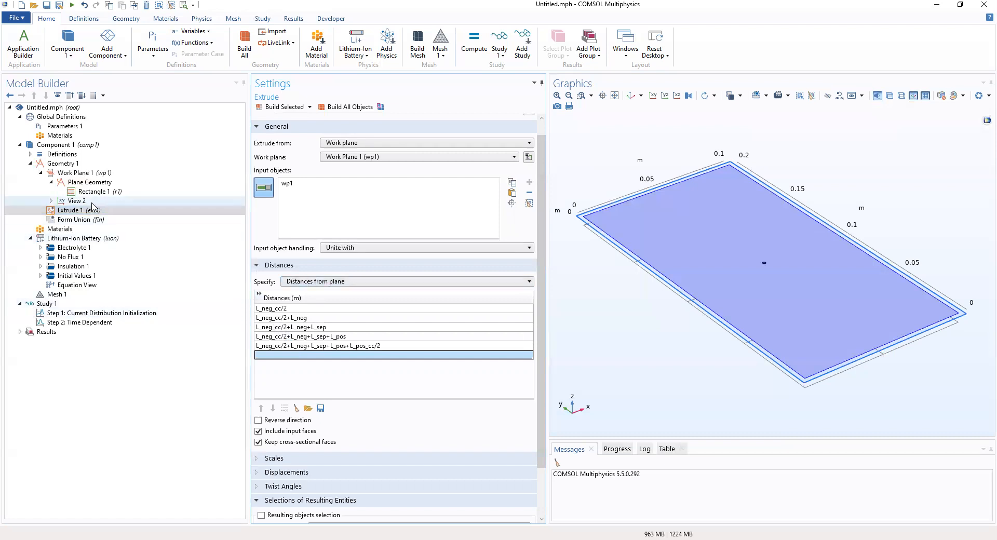
# Step: Add a solid block to Geometry 1 for the first tab
pyautogui.click(83, 167)
pyautogui.rightClick(83, 167)
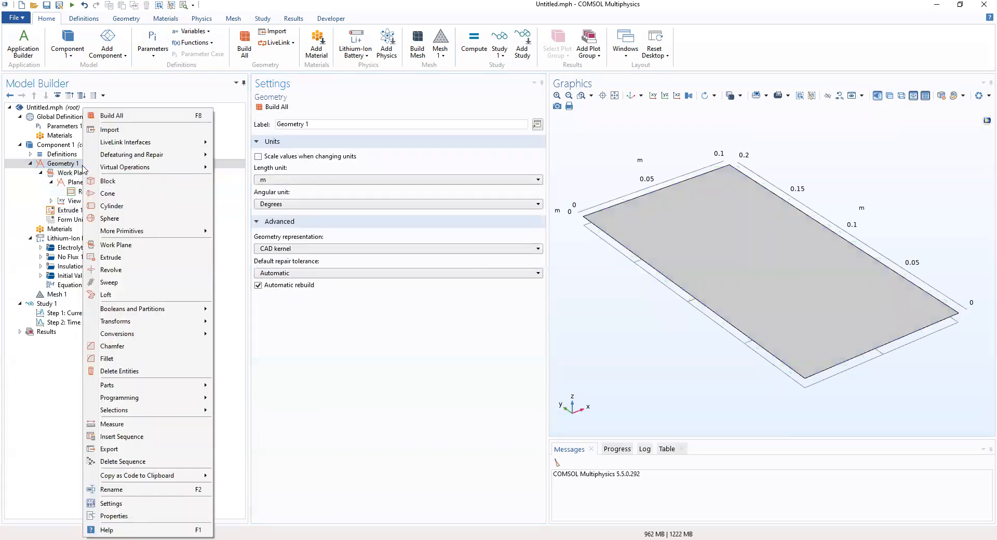
pyautogui.click(98, 183)
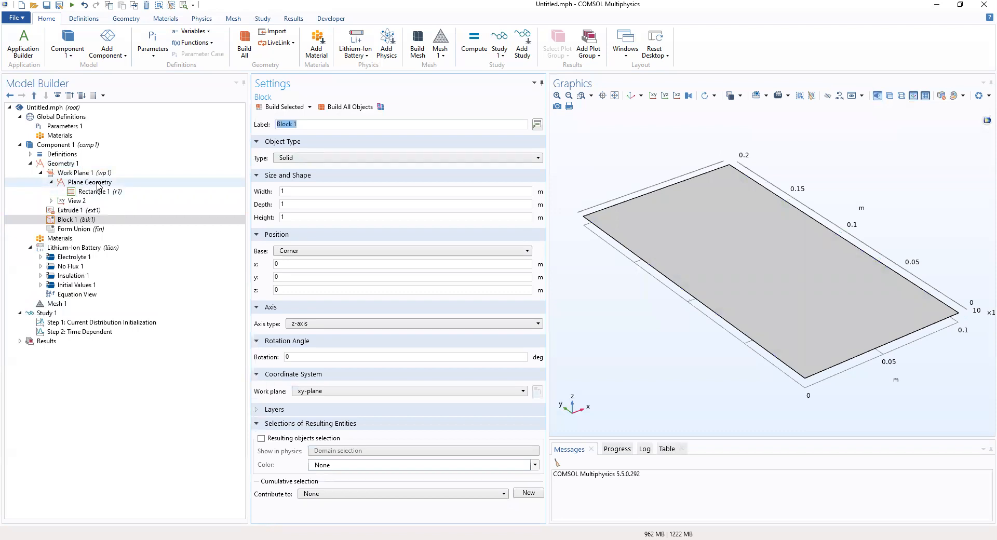
pyautogui.click(104, 219)
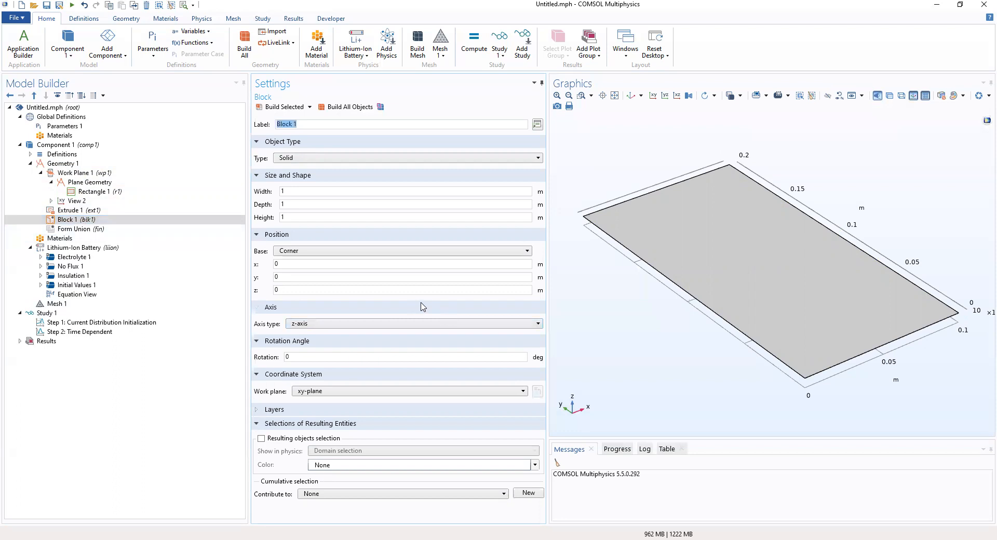
# Step: Set the width of Block 1 to W_tab/2
pyautogui.click(293, 190)
pyautogui.moveTo(285, 190); pyautogui.dragTo(270, 192)
pyautogui.write('W')
pyautogui.write('_ta')
pyautogui.write('g')
pyautogui.write('b/')
pyautogui.write('2')
# Step: Set the depth of Block 1 to H_tab and its height to L_neg_cc/2
pyautogui.doubleClick(283, 205)
pyautogui.write('H_tab')
pyautogui.press('Tab')
pyautogui.write('H')
pyautogui.press('BackSpace')
pyautogui.press('BackSpace')
pyautogui.write('L_neg_cc/2')
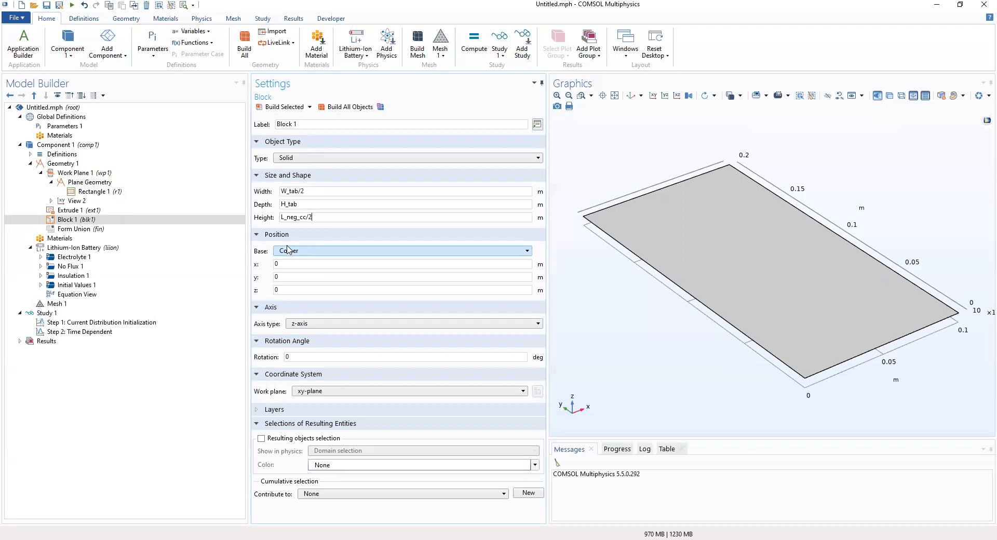
# Step: Set the y position of Block 1 to H_cell and build the block
pyautogui.doubleClick(280, 275)
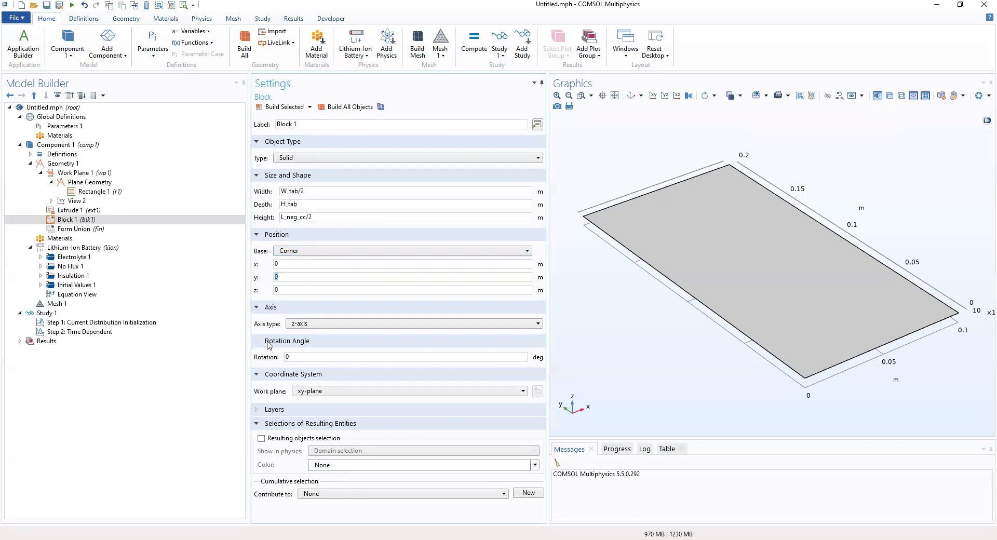
pyautogui.write('H_cell')
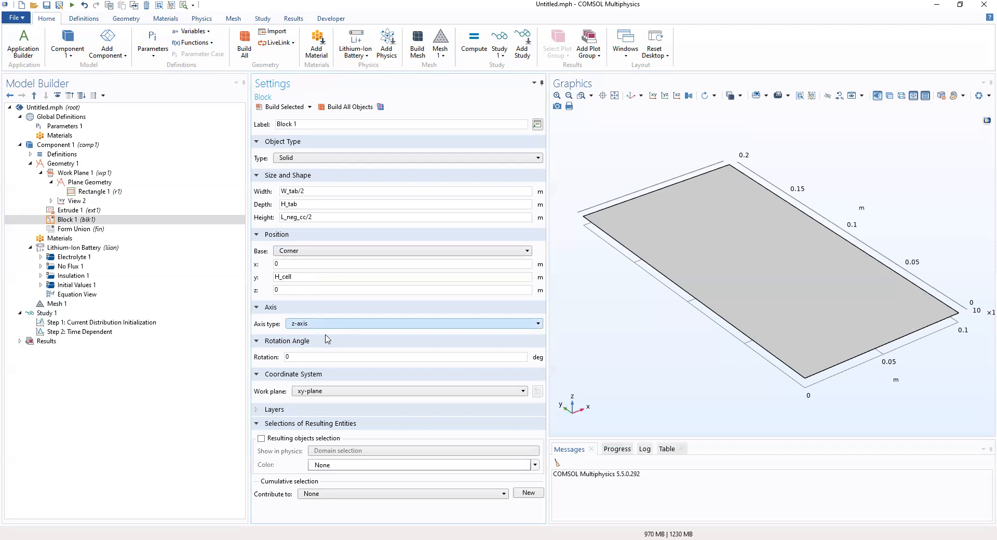
pyautogui.click(281, 108)
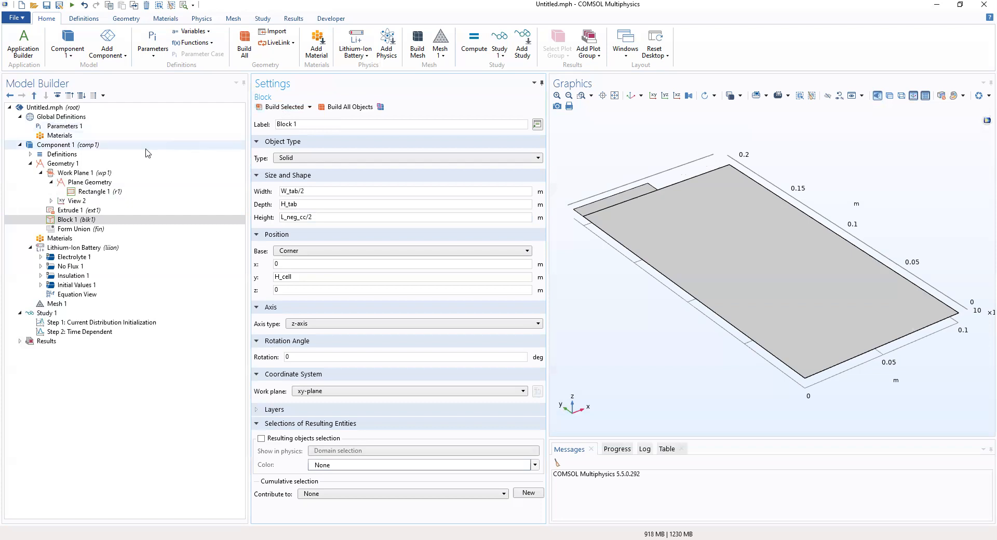
# Step: Add a second solid block to Geometry 1 for the other tab
pyautogui.click(68, 173)
pyautogui.rightClick(69, 174)
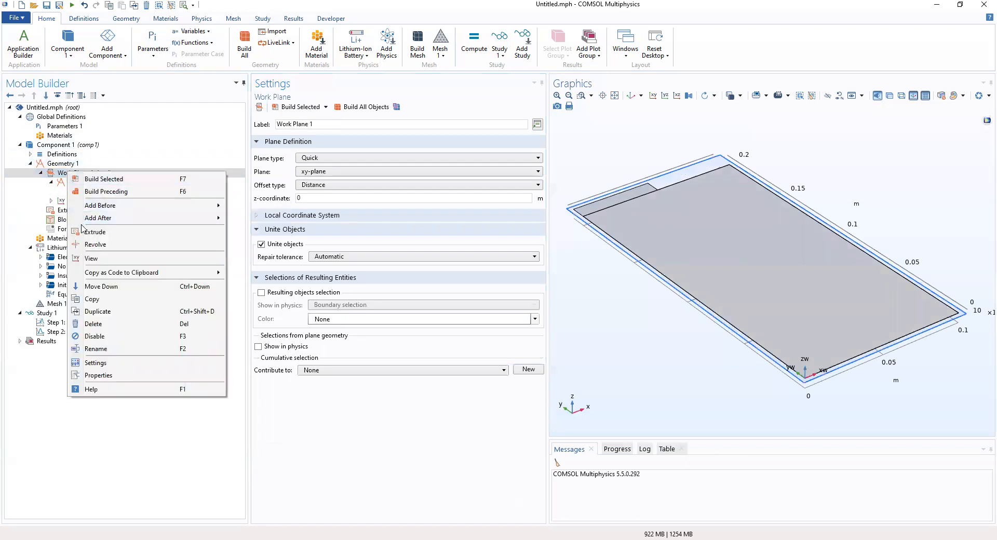
pyautogui.click(50, 166)
pyautogui.rightClick(50, 167)
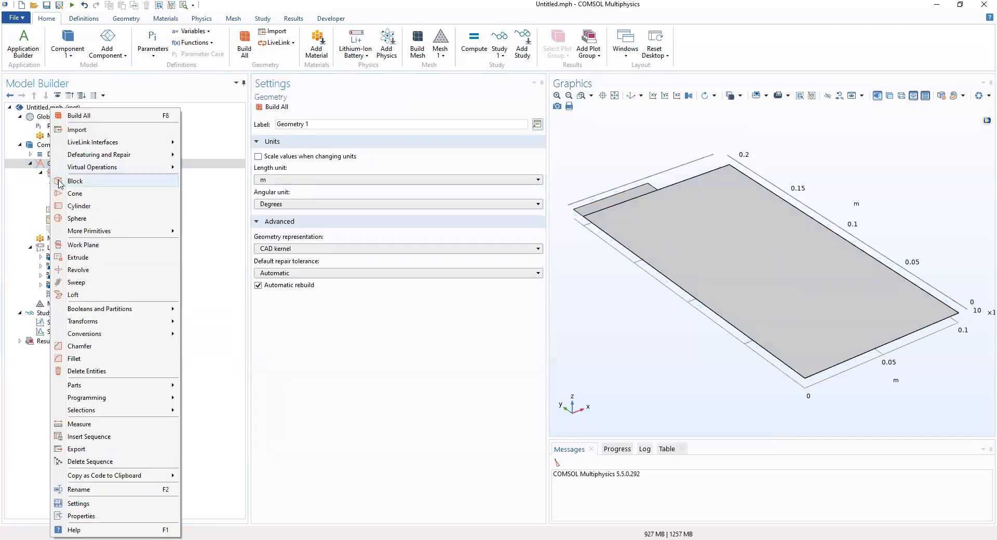
pyautogui.click(61, 181)
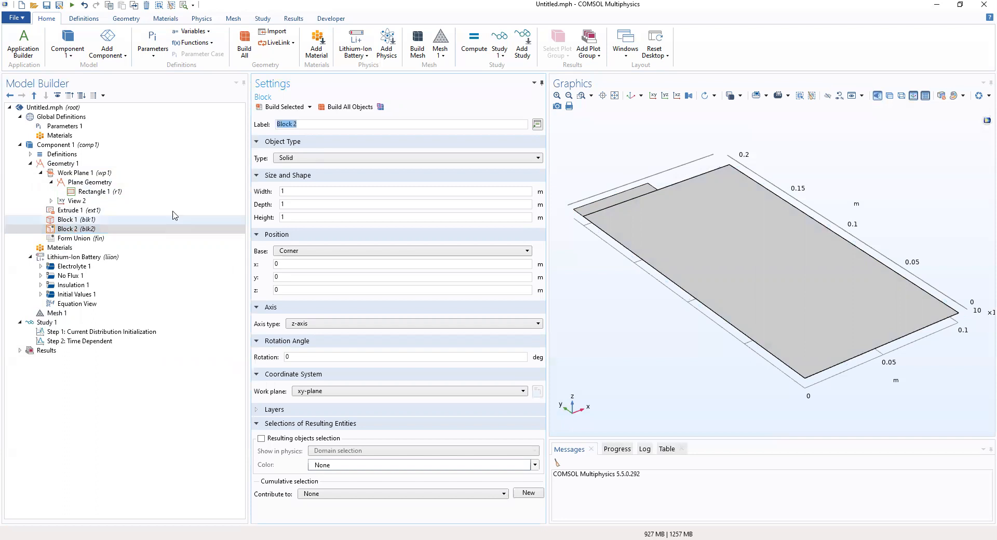
# Step: Size Block 2 with width W_tab/2, depth H_tab and height L_neg_cc/2
pyautogui.click(318, 192)
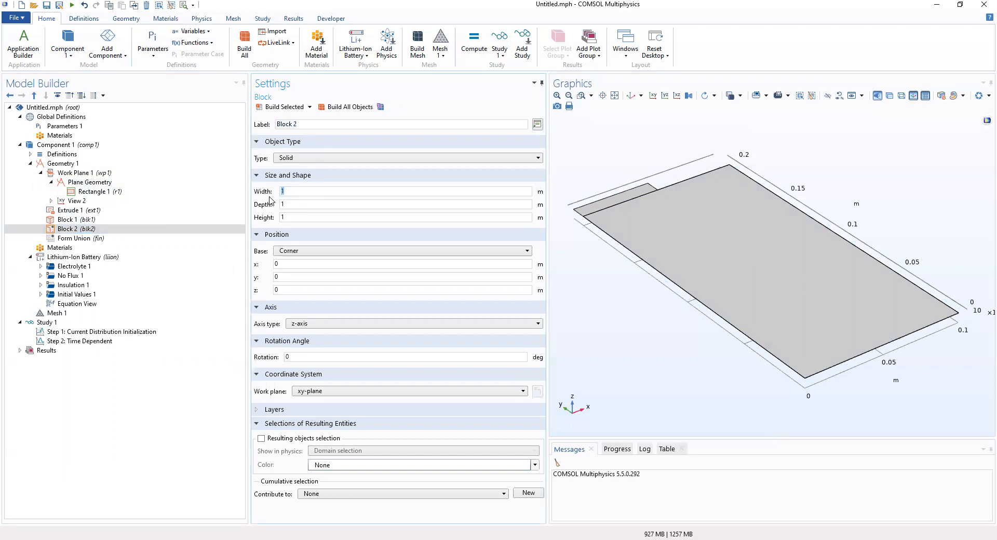
pyautogui.write('W_tab/2')
pyautogui.press('Tab')
pyautogui.write('H_')
pyautogui.write('ab')
pyautogui.press('Tab')
pyautogui.write('K')
pyautogui.press('BackSpace')
pyautogui.write('L_negg')
pyautogui.press('BackSpace')
pyautogui.write('_cc/2')
# Step: Check the position of Block 1 for reference and set the y position of Block 2 to -H_tab
pyautogui.click(296, 274)
pyautogui.moveTo(296, 274); pyautogui.dragTo(274, 278)
pyautogui.click(84, 227)
pyautogui.click(83, 219)
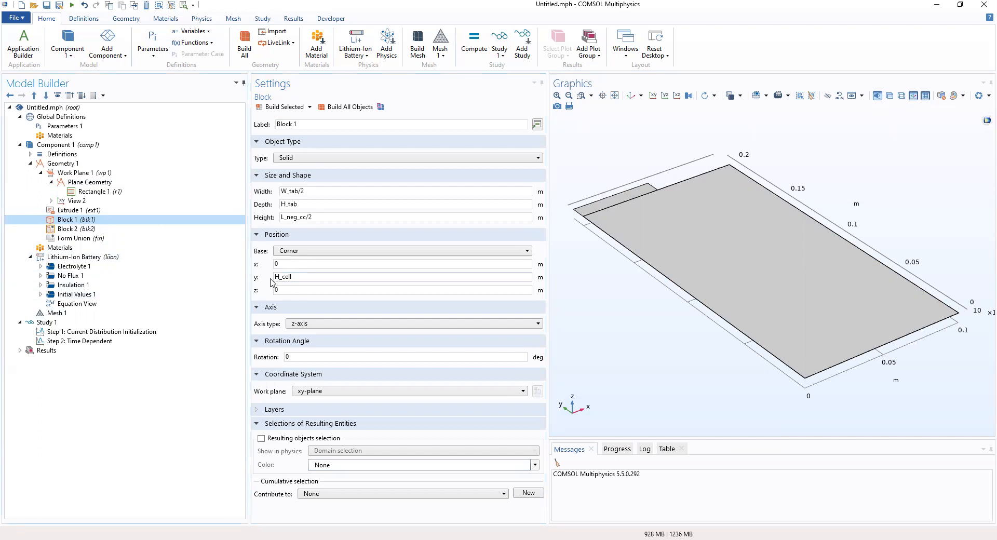
pyautogui.press('Down')
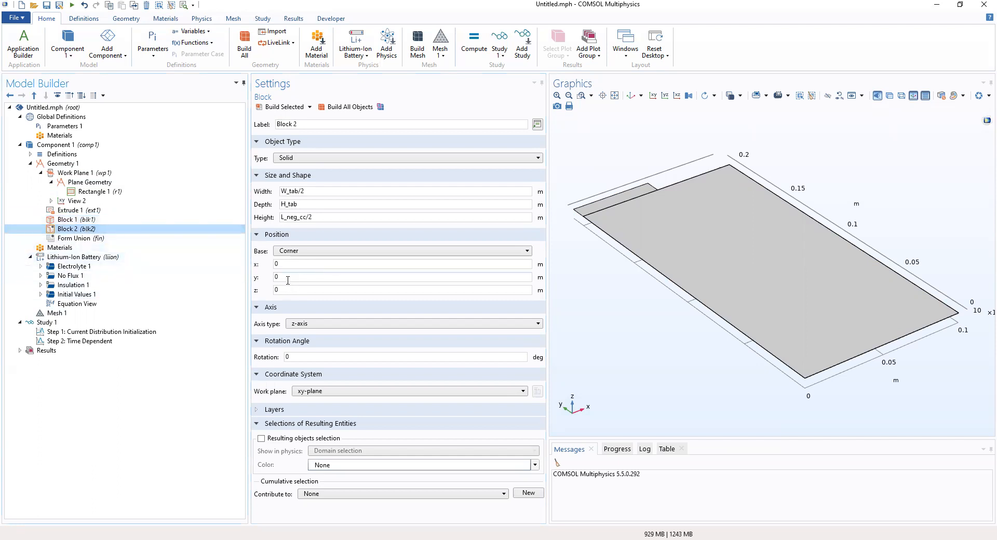
pyautogui.doubleClick(288, 281)
pyautogui.write('-H_tab')
pyautogui.press('Tab')
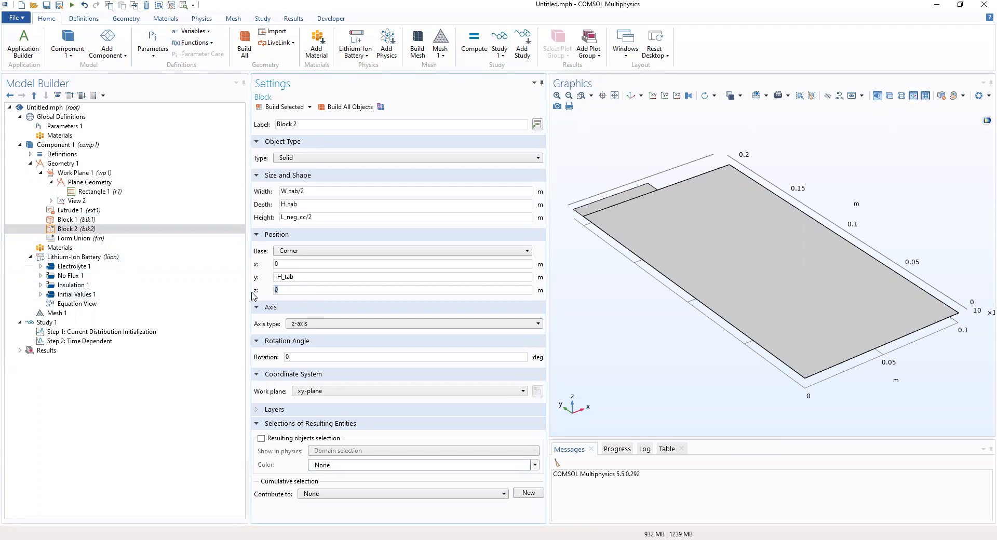
# Step: Set the z position of Block 2 to L_neg_cc/2+L_neg+L_sep+L_pos and build the block
pyautogui.write('L_neg_cc/2+L_neg+L')
pyautogui.write('se')
pyautogui.press('BackSpace')
pyautogui.press('BackSpace')
pyautogui.write('_sep')
pyautogui.write('+L_pos')
pyautogui.click(359, 278)
pyautogui.click(283, 107)
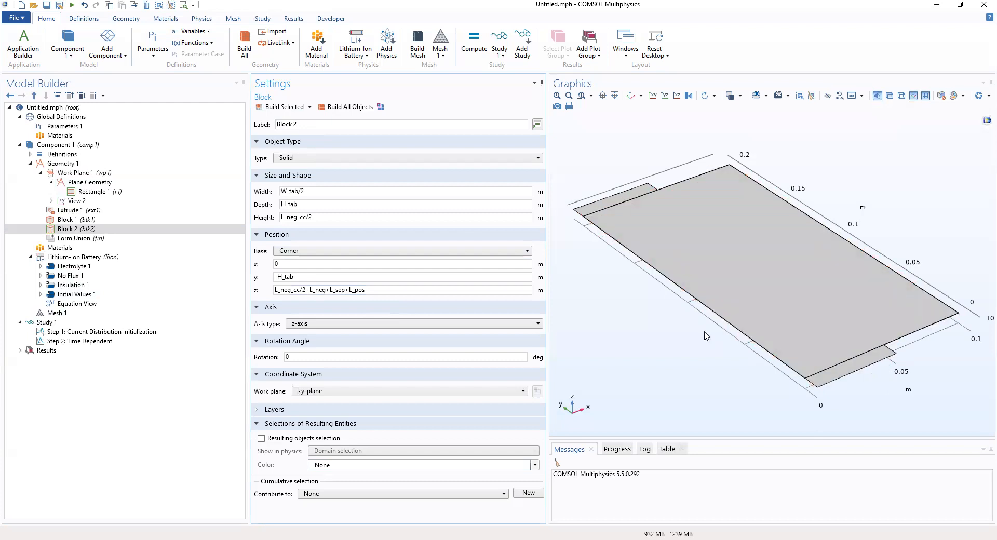
# Step: Build the whole geometry with Form Union set to form a union, and inspect the cell with both tabs
pyautogui.click(78, 238)
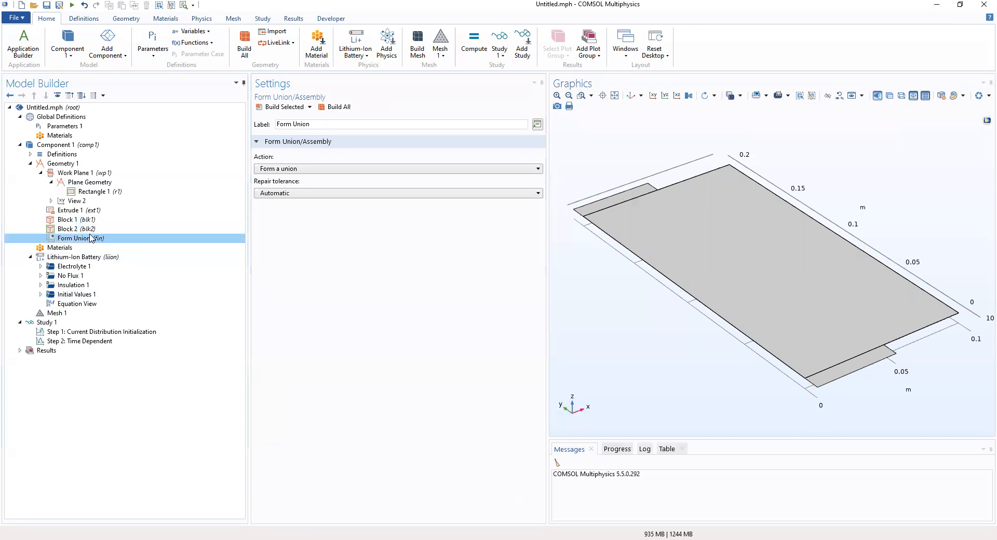
pyautogui.click(335, 109)
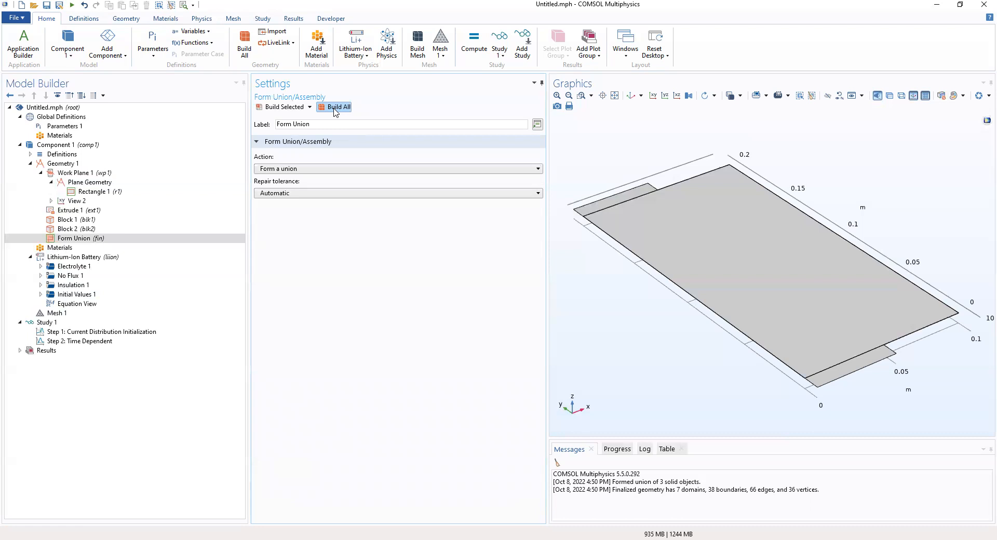
pyautogui.moveTo(814, 356); pyautogui.dragTo(754, 389)
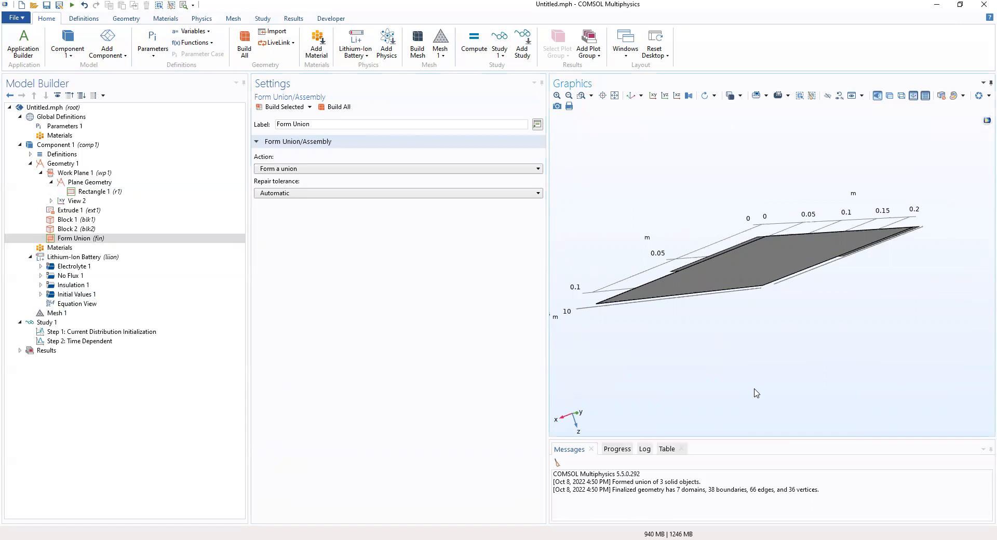
pyautogui.moveTo(760, 356); pyautogui.dragTo(808, 334)
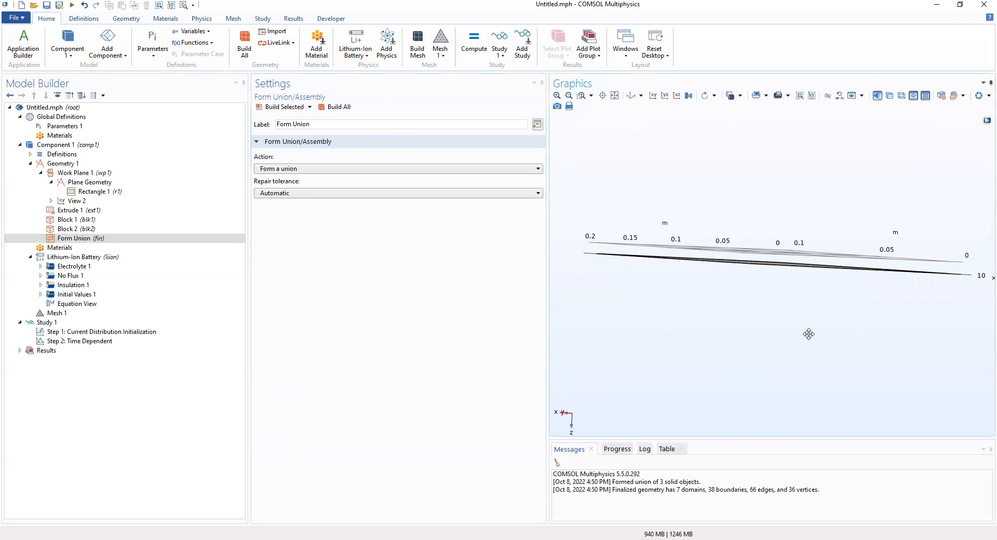
pyautogui.click(614, 95)
pyautogui.click(630, 95)
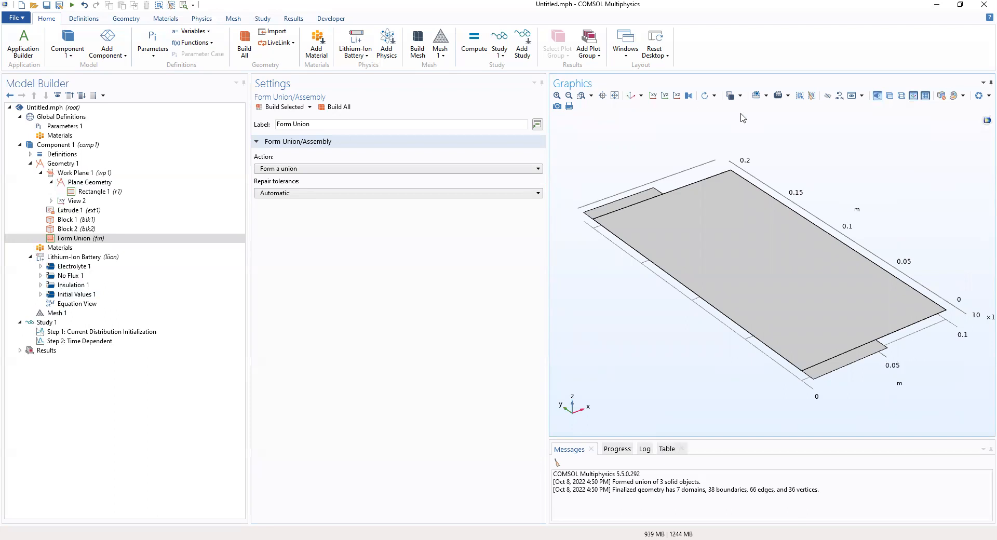
pyautogui.moveTo(704, 156); pyautogui.dragTo(655, 135)
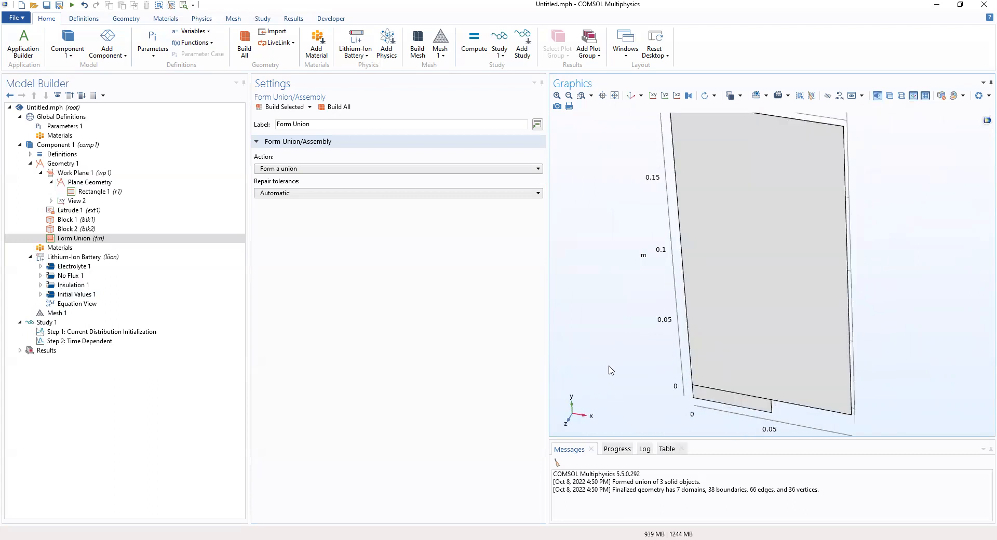
pyautogui.click(614, 97)
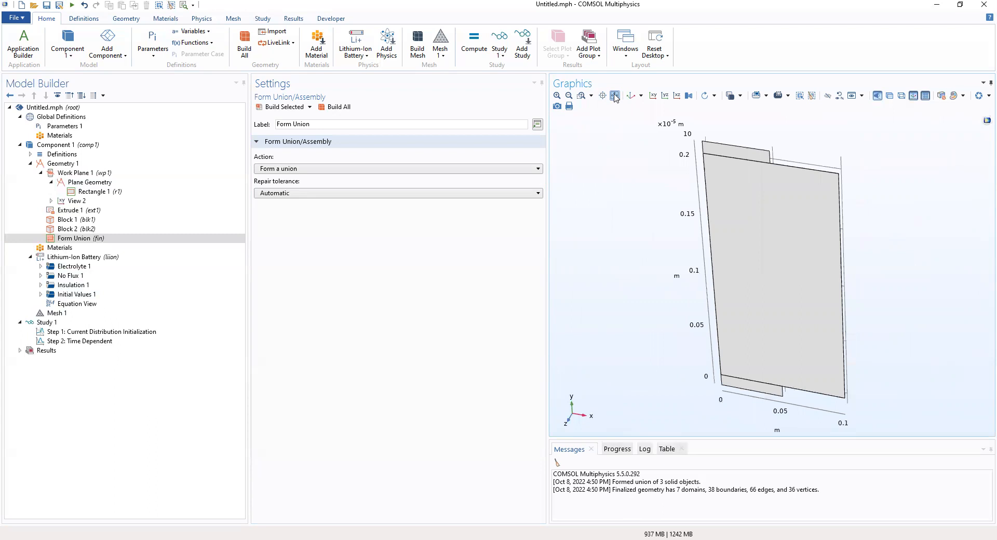
pyautogui.click(615, 97)
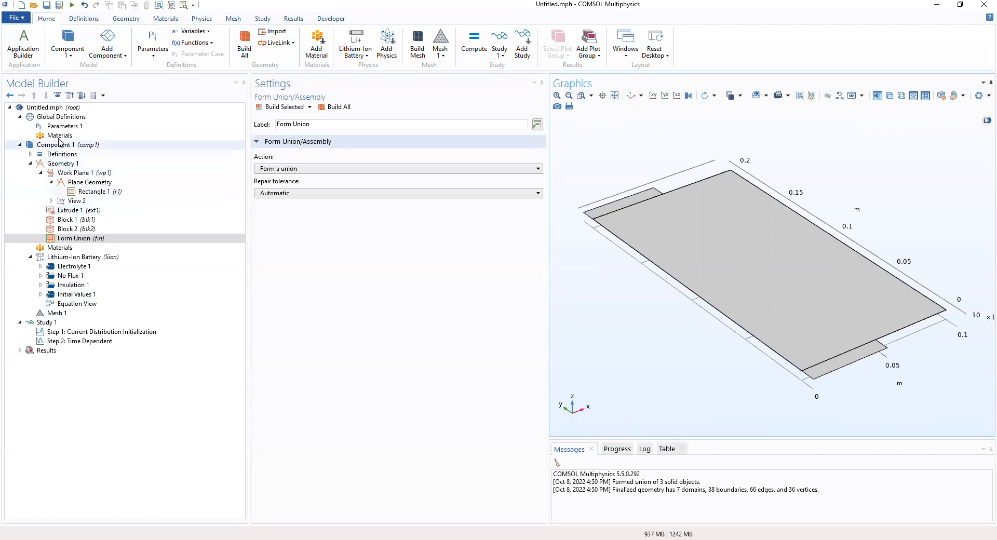
pyautogui.click(66, 118)
pyautogui.rightClick(66, 118)
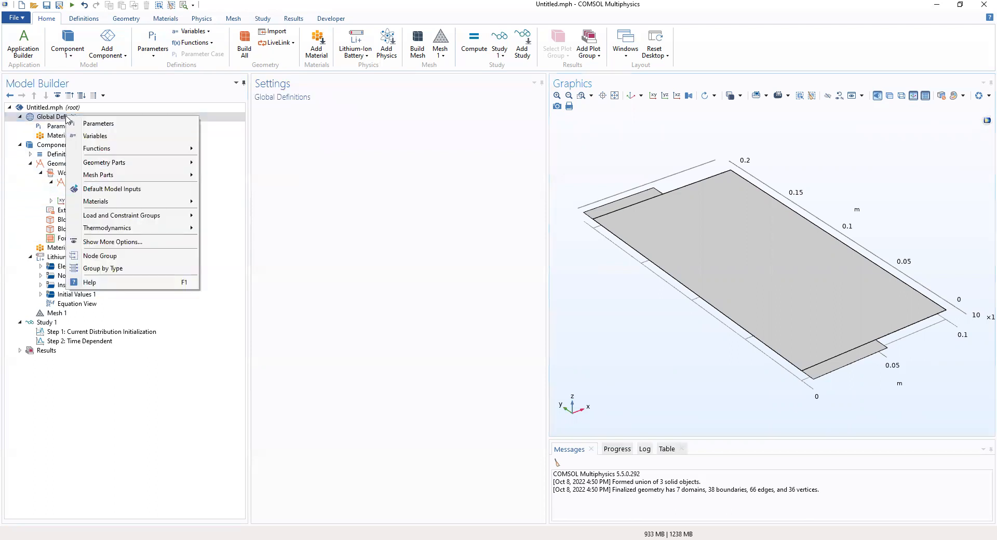
pyautogui.click(59, 109)
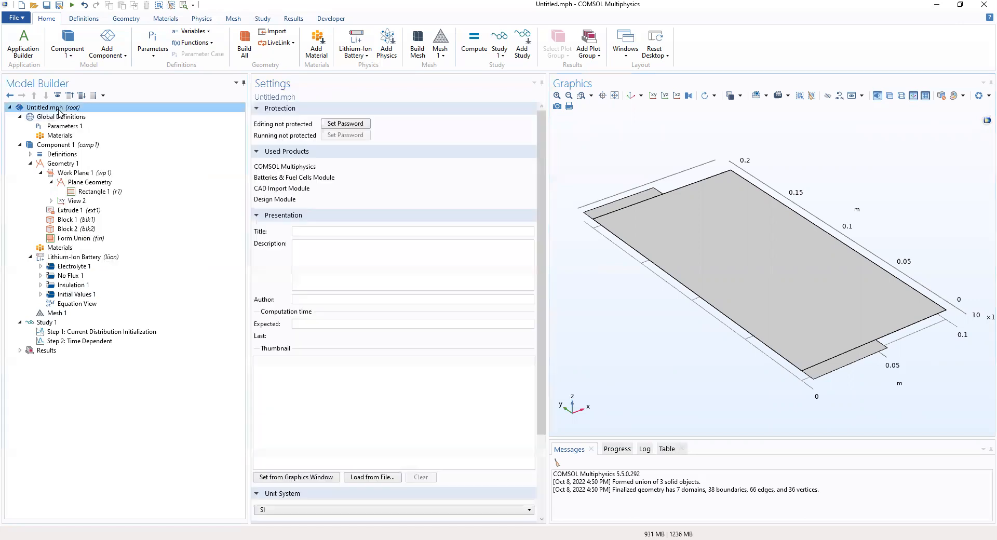
pyautogui.rightClick(59, 109)
pyautogui.click(48, 120)
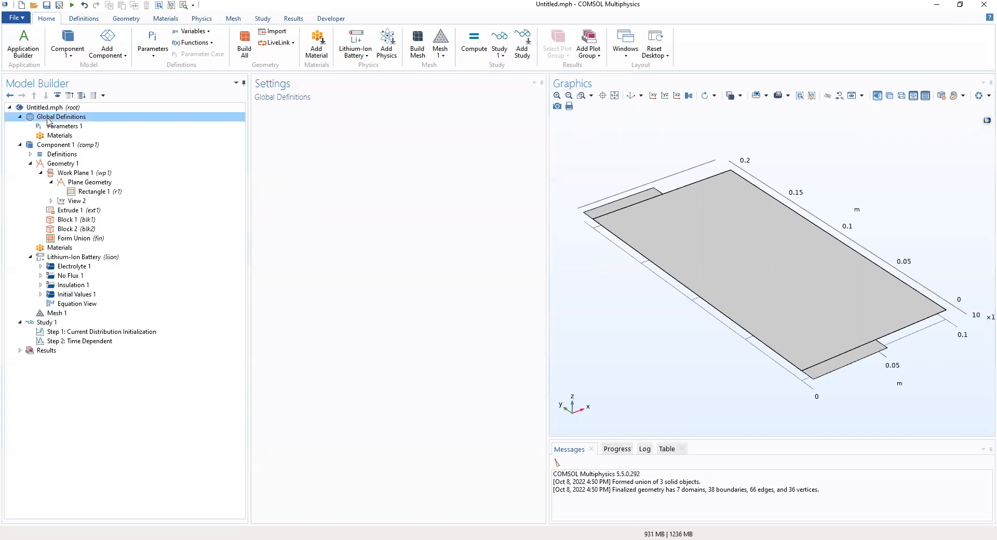
pyautogui.rightClick(47, 120)
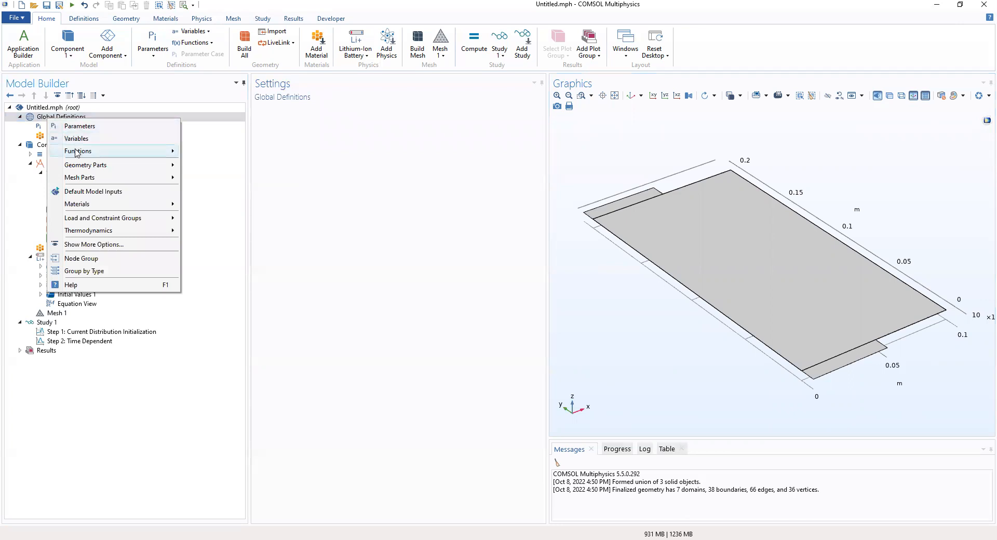
pyautogui.click(77, 246)
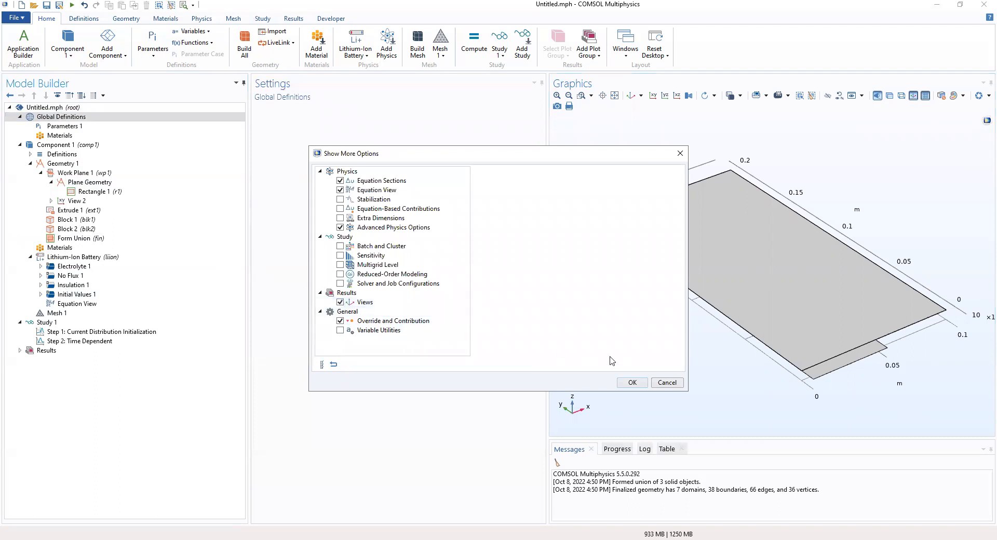
pyautogui.click(638, 386)
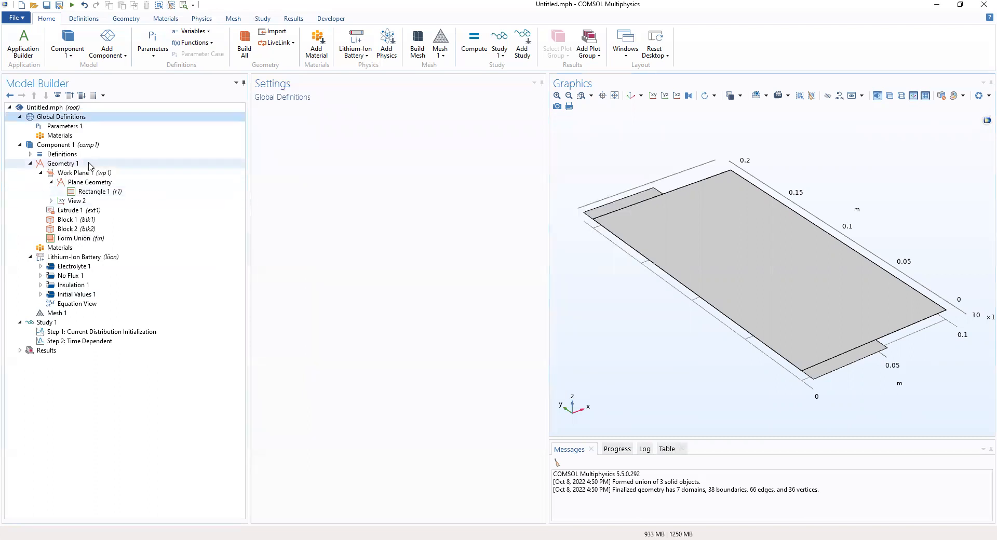
pyautogui.click(63, 126)
pyautogui.click(68, 154)
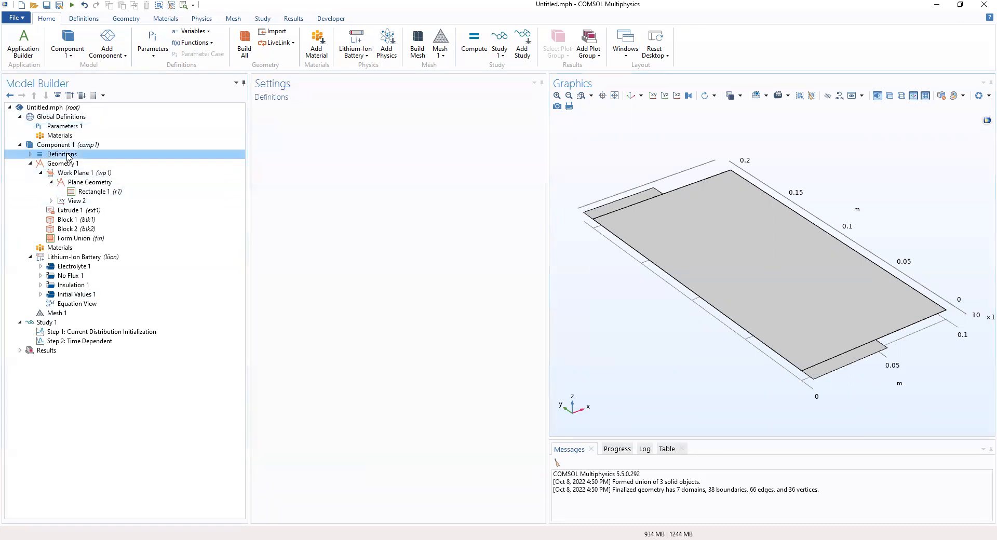
pyautogui.click(66, 164)
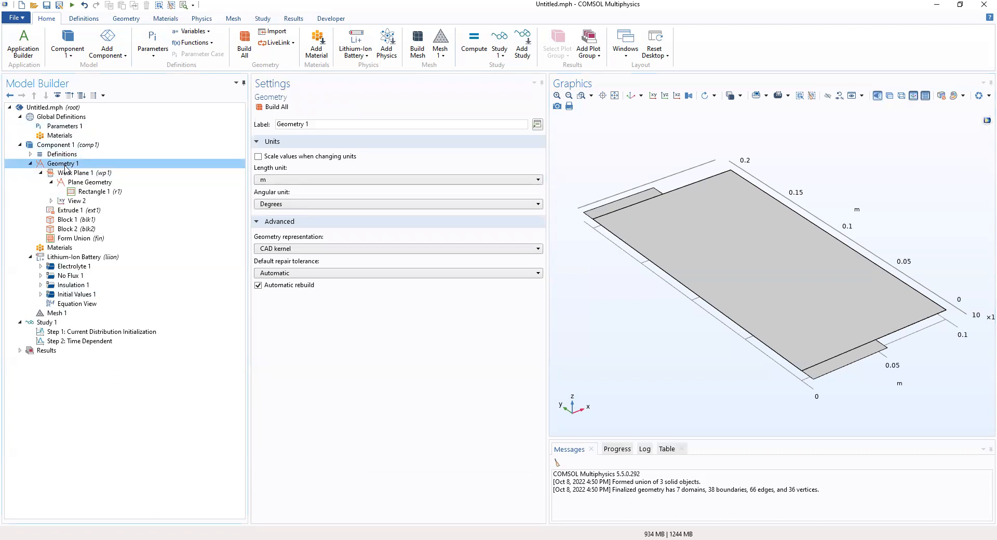
pyautogui.rightClick(61, 117)
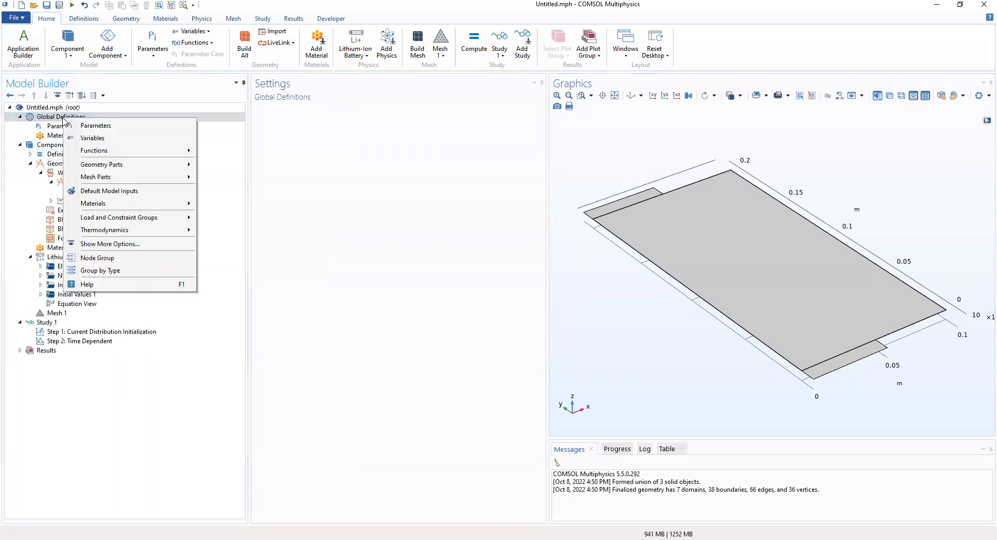
pyautogui.click(44, 145)
pyautogui.rightClick(44, 146)
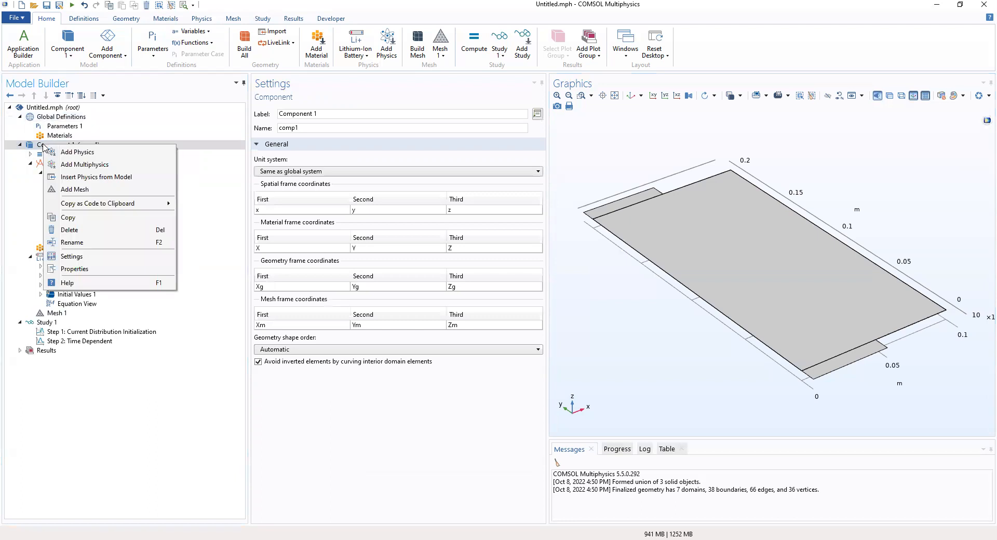
pyautogui.click(54, 118)
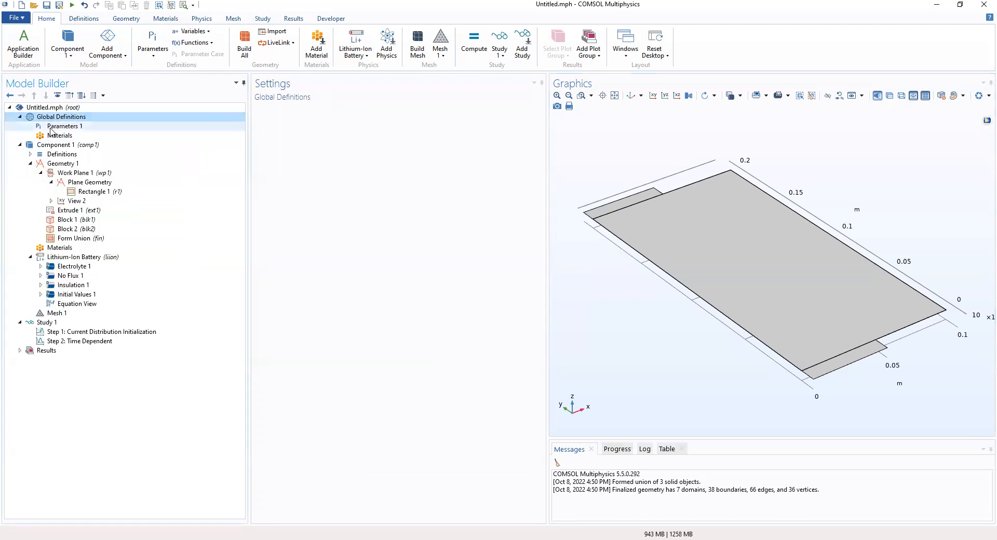
# Step: Add an explicit selection under the component's definitions and label it Positive Tab
pyautogui.click(61, 155)
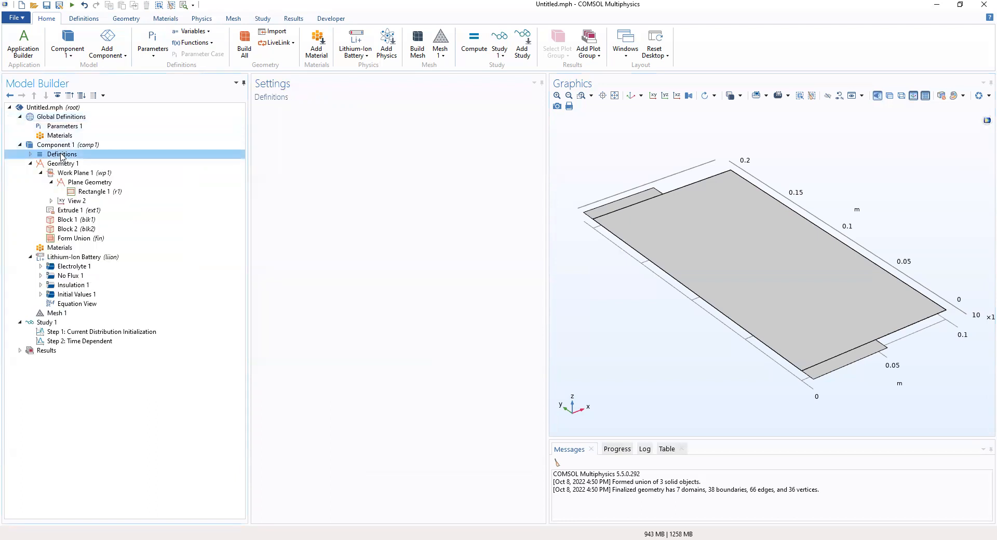
pyautogui.rightClick(61, 155)
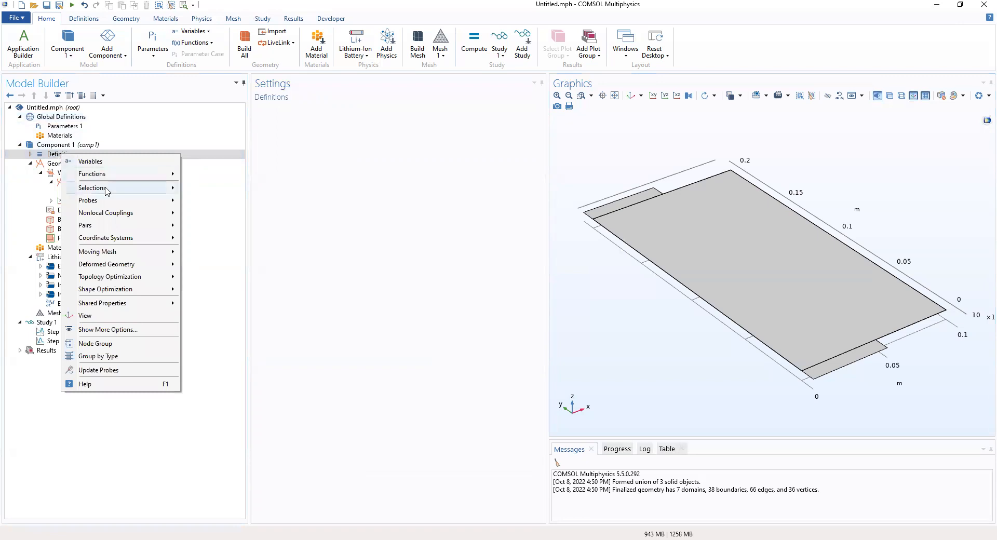
pyautogui.moveTo(106, 190)
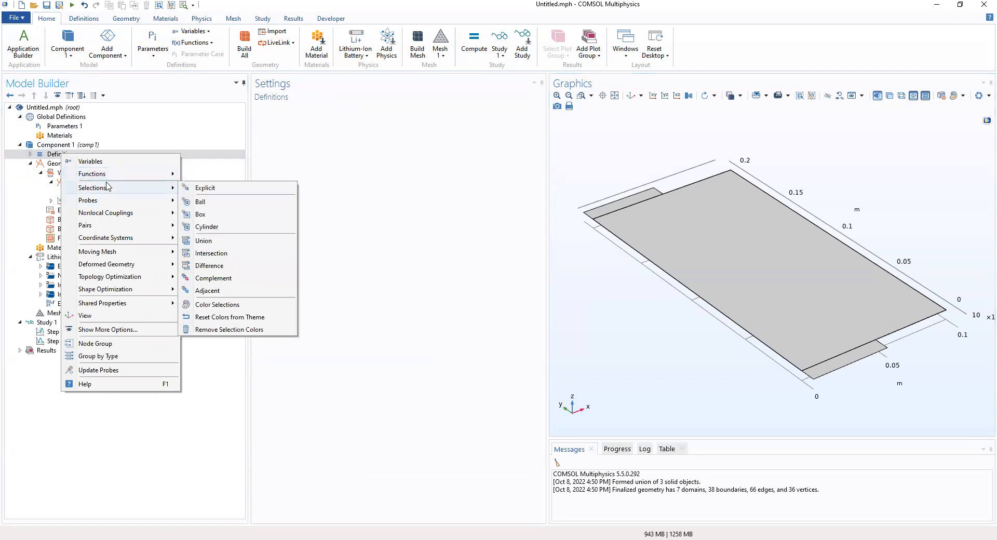
pyautogui.click(232, 193)
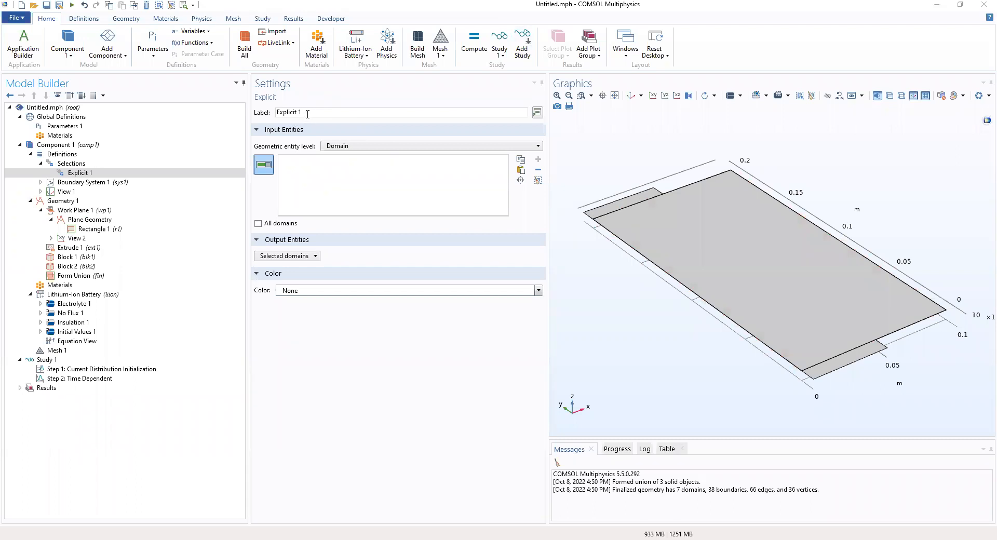
pyautogui.moveTo(310, 113); pyautogui.dragTo(260, 112)
pyautogui.write('PO')
pyautogui.write('s')
pyautogui.write('iy')
pyautogui.write('ve')
pyautogui.write('Tab')
pyautogui.click(288, 112)
pyautogui.write('tt')
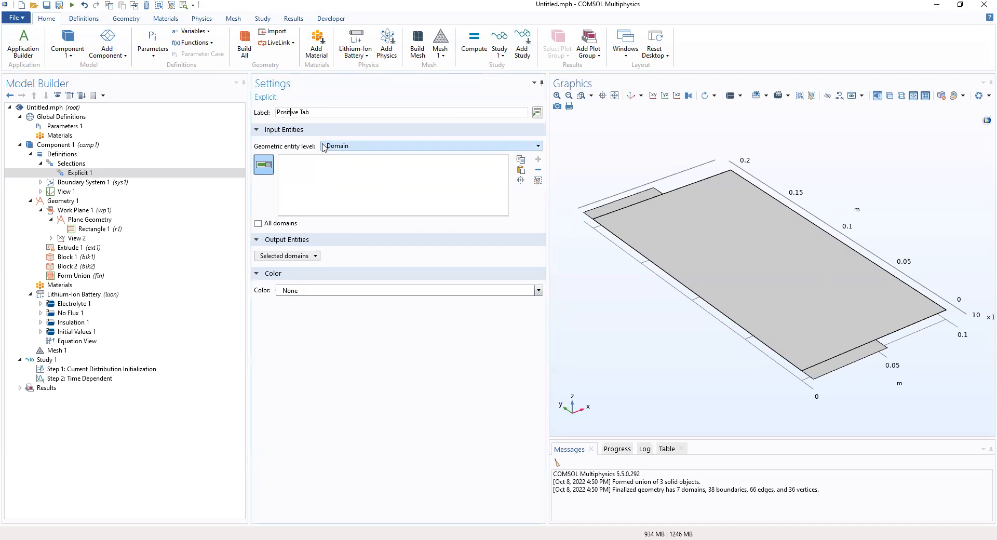
# Step: Keep the entity level at Domain and add the Block 2 tab, domain 1, to the Positive Tab selection
pyautogui.click(329, 147)
pyautogui.click(329, 145)
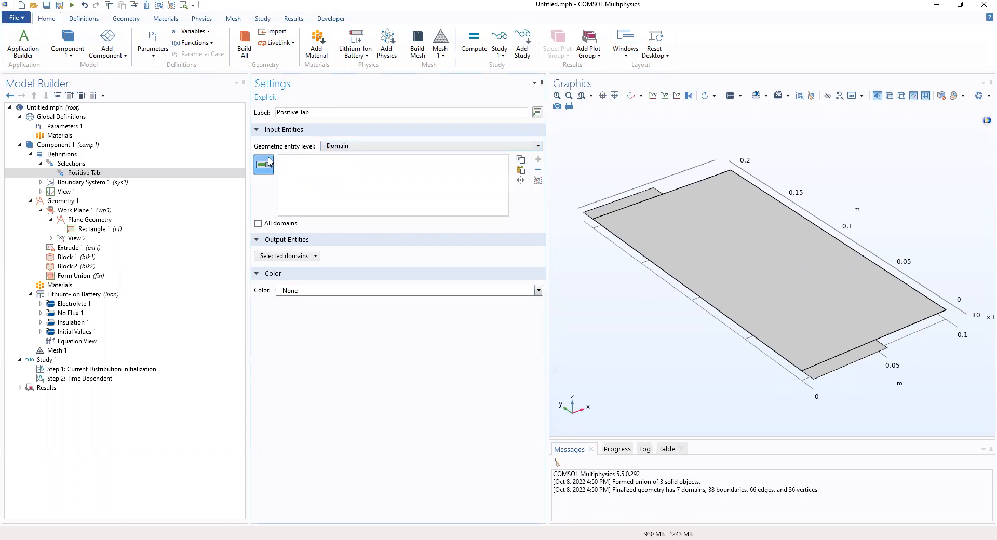
pyautogui.click(267, 159)
pyautogui.click(267, 161)
pyautogui.click(724, 257)
pyautogui.click(722, 257)
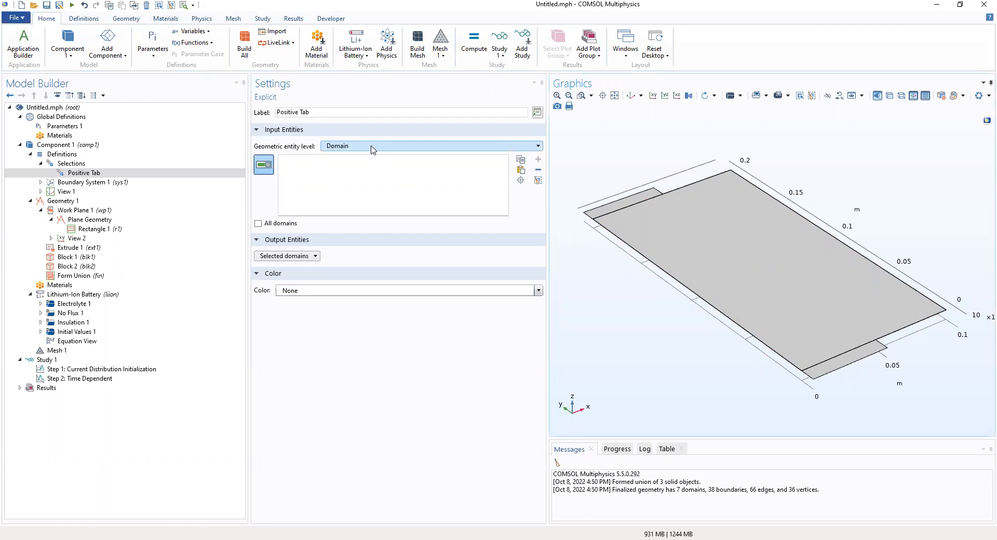
pyautogui.click(845, 360)
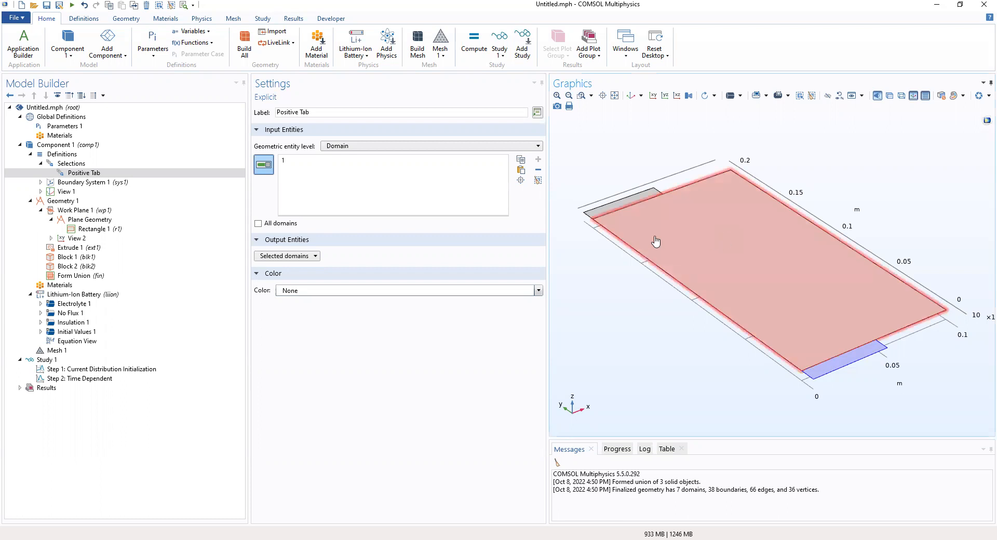
# Step: Set the View 1 camera's view scale to Manual with a z scale of 100, and update the view to stretch the thin layers
pyautogui.moveTo(685, 321); pyautogui.dragTo(748, 307)
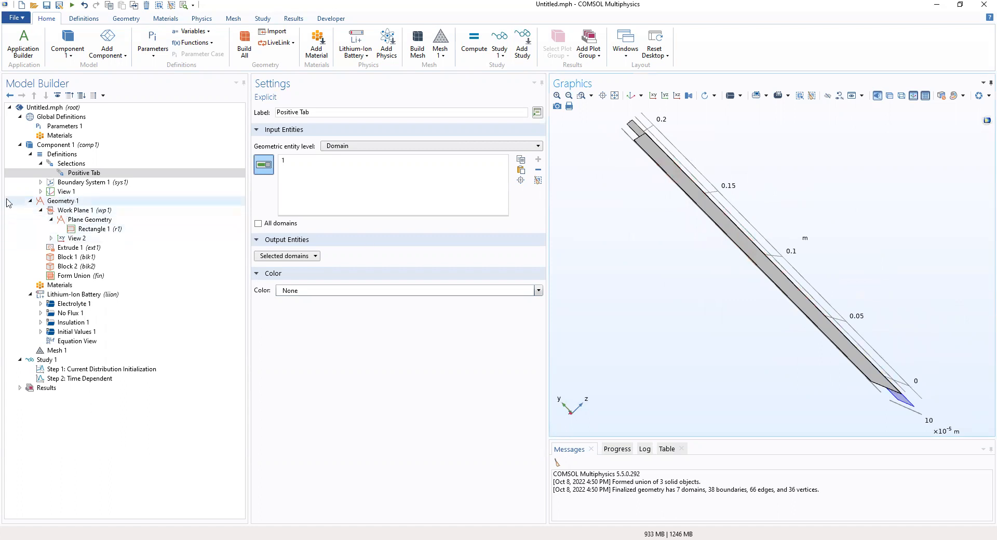
pyautogui.click(40, 191)
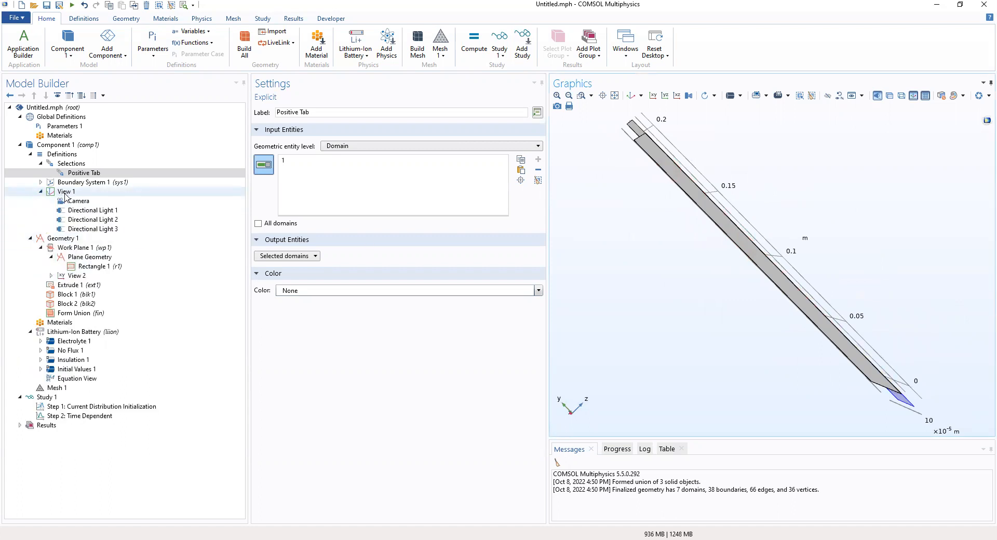
pyautogui.click(65, 193)
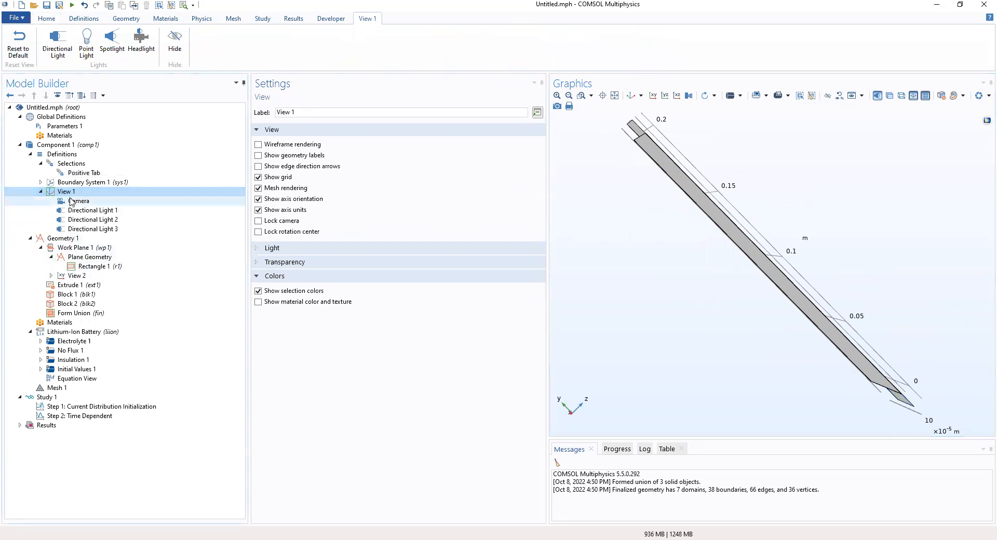
pyautogui.click(73, 203)
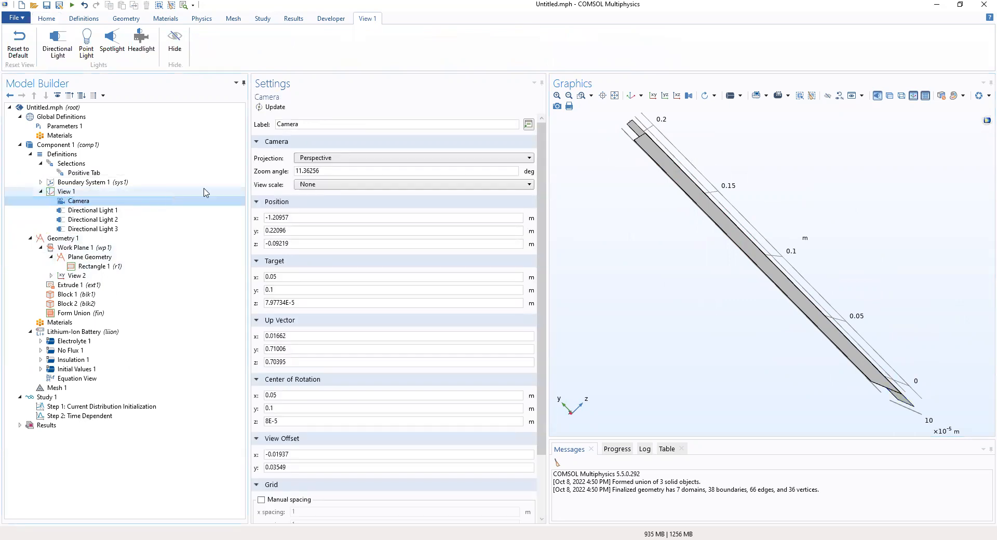
pyautogui.click(323, 186)
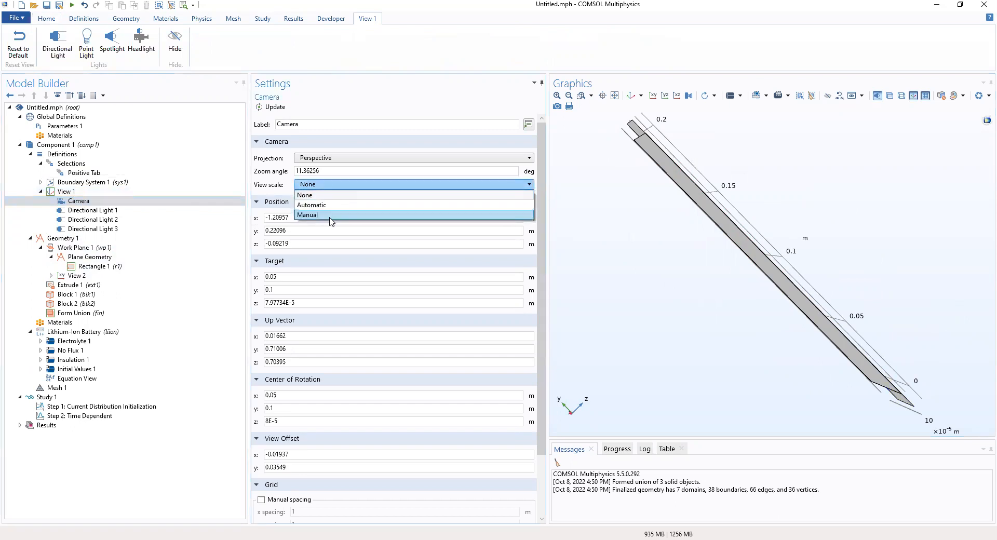
pyautogui.click(331, 215)
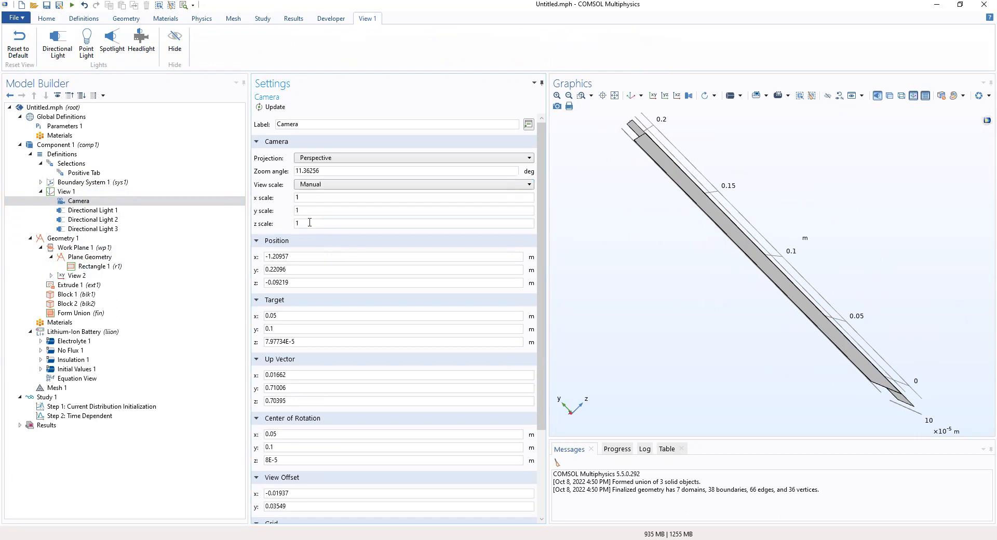
pyautogui.click(309, 223)
pyautogui.write('00')
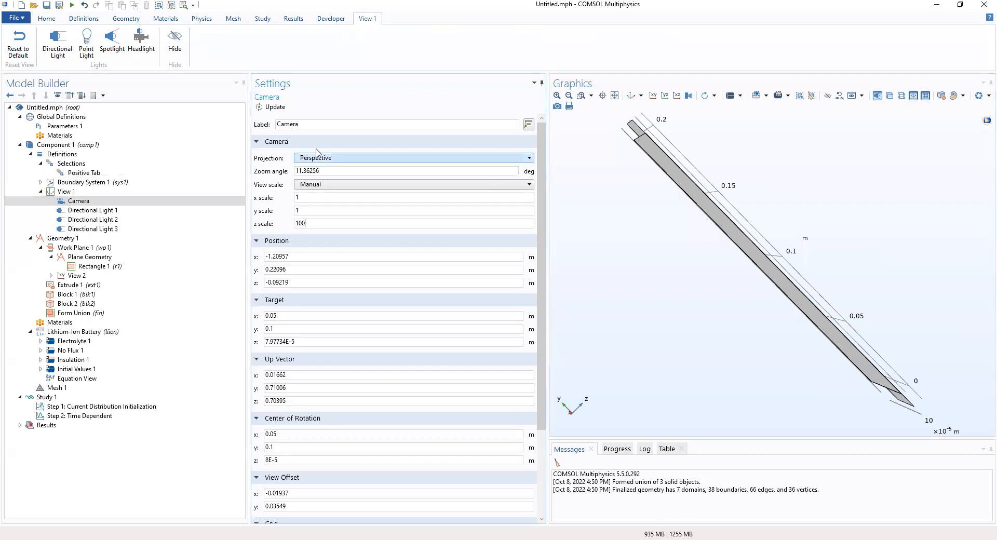
pyautogui.click(275, 107)
pyautogui.moveTo(684, 271); pyautogui.dragTo(705, 368)
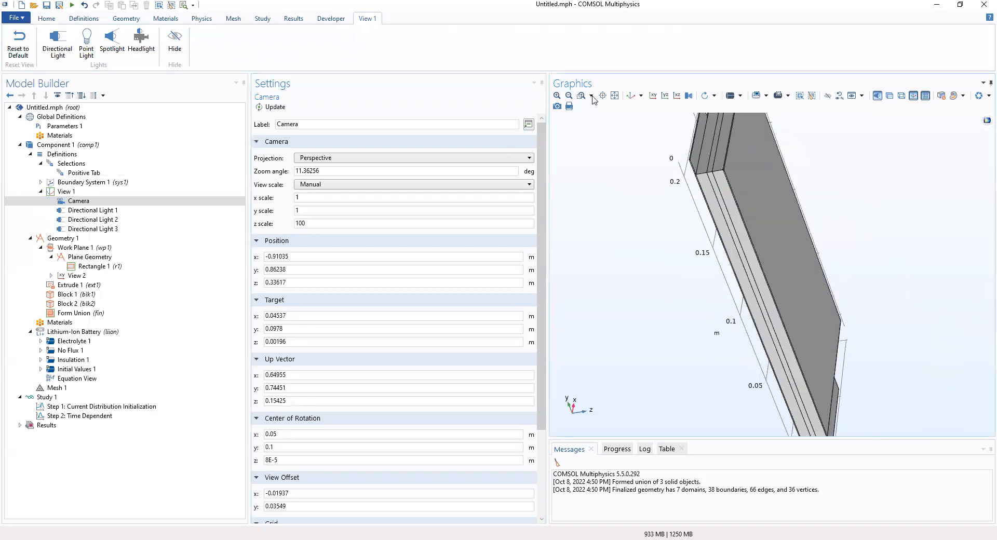
pyautogui.click(632, 96)
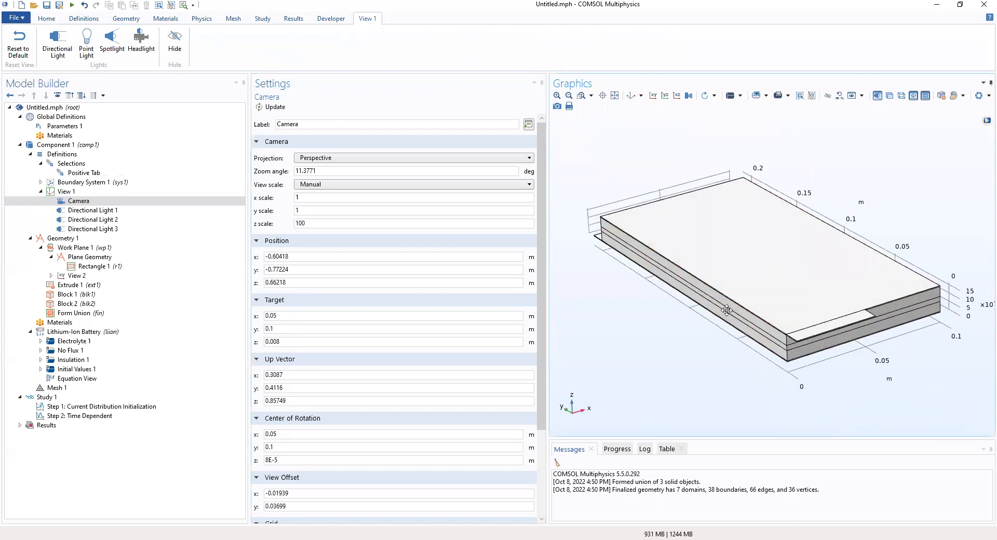
pyautogui.moveTo(737, 297)
pyautogui.mouseDown()
pyautogui.moveTo(911, 294)
pyautogui.moveTo(733, 292)
pyautogui.mouseUp()
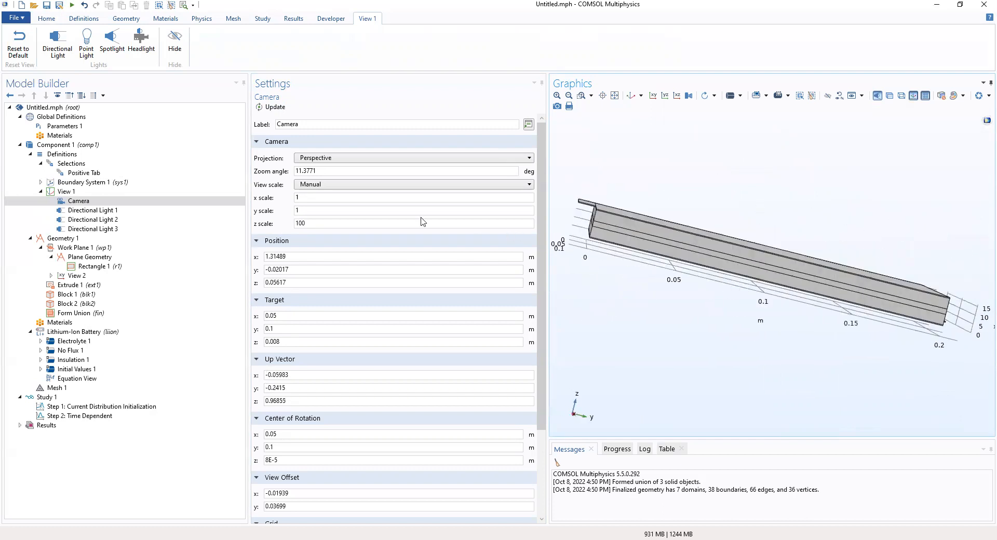
pyautogui.click(41, 192)
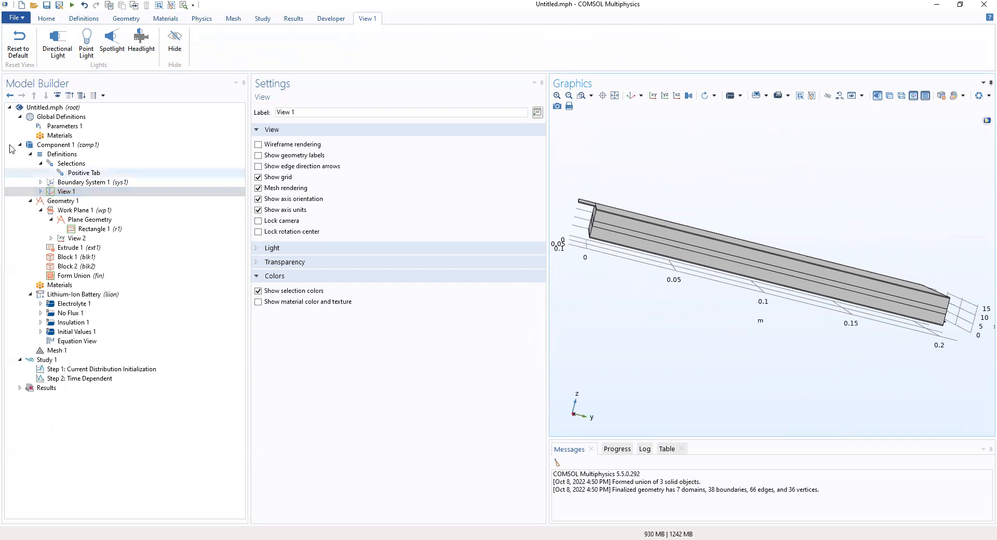
# Step: Inspect the Positive Tab selection on the stretched cell geometry from several angles
pyautogui.click(71, 163)
pyautogui.click(80, 173)
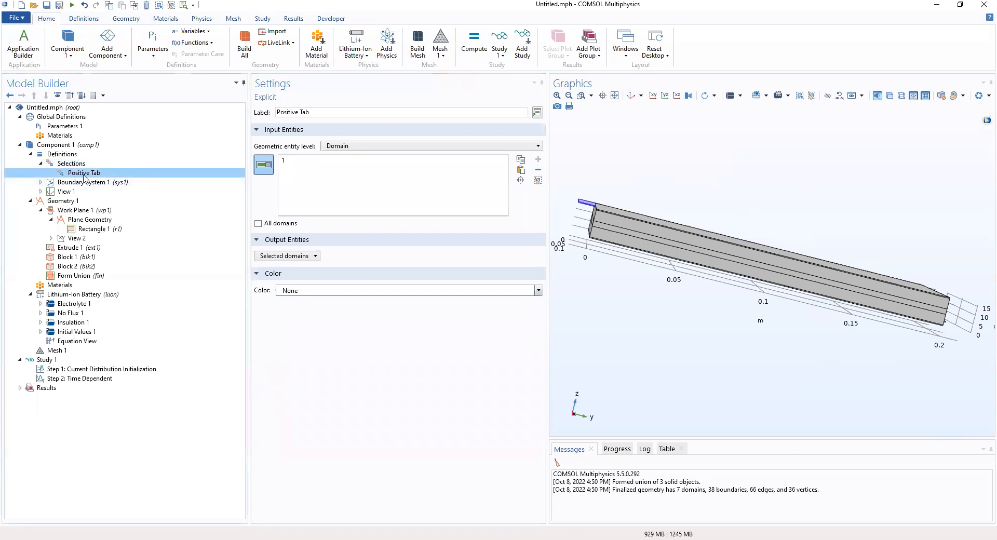
pyautogui.click(615, 95)
pyautogui.moveTo(713, 171); pyautogui.dragTo(570, 226)
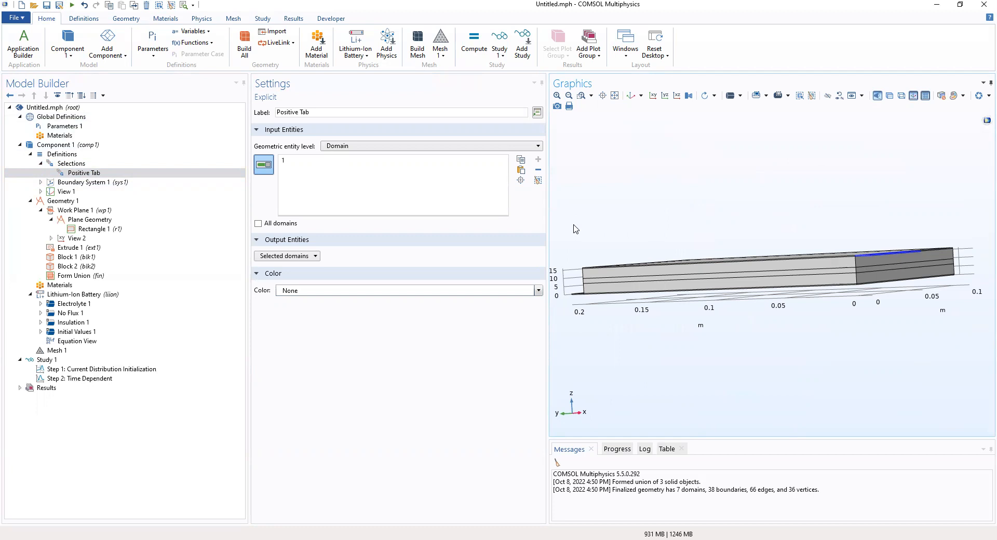
pyautogui.moveTo(744, 232); pyautogui.dragTo(727, 260)
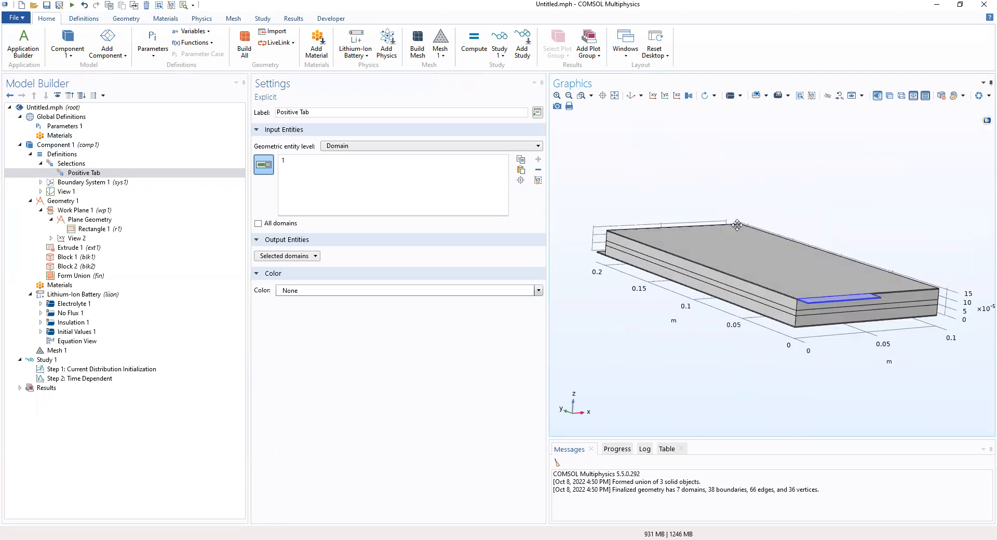
# Step: Add another explicit selection under the component's definitions and label it Positive Current Collector
pyautogui.click(59, 155)
pyautogui.rightClick(59, 155)
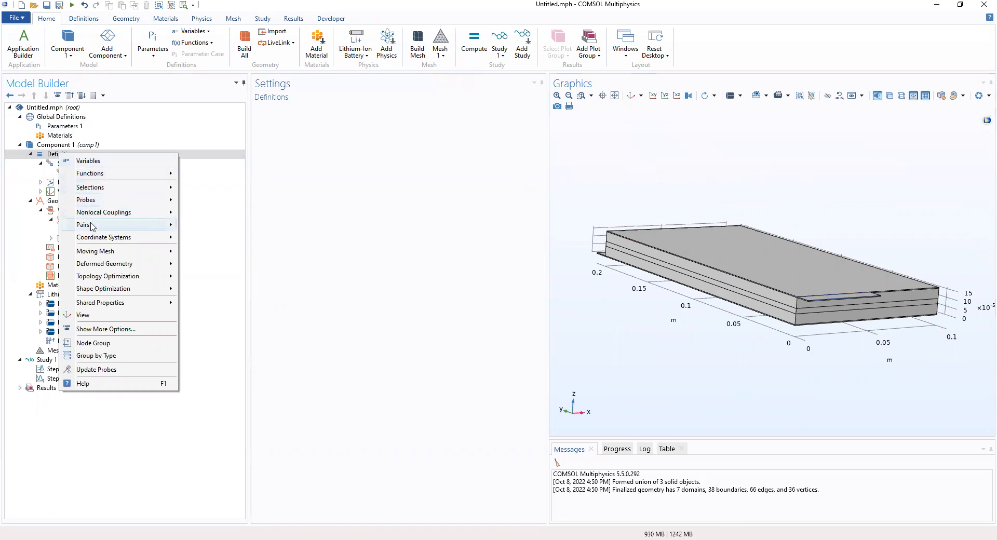
pyautogui.moveTo(101, 190)
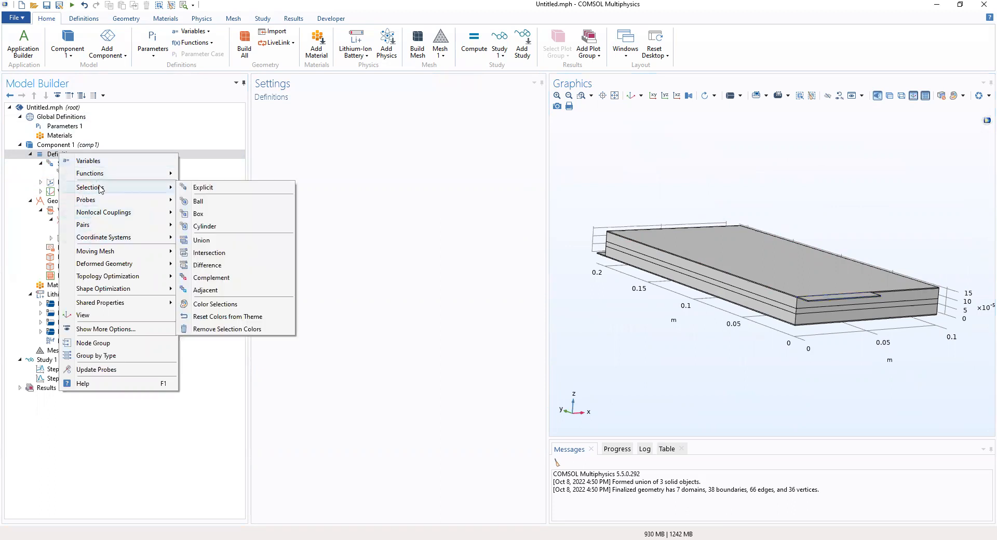
pyautogui.click(218, 190)
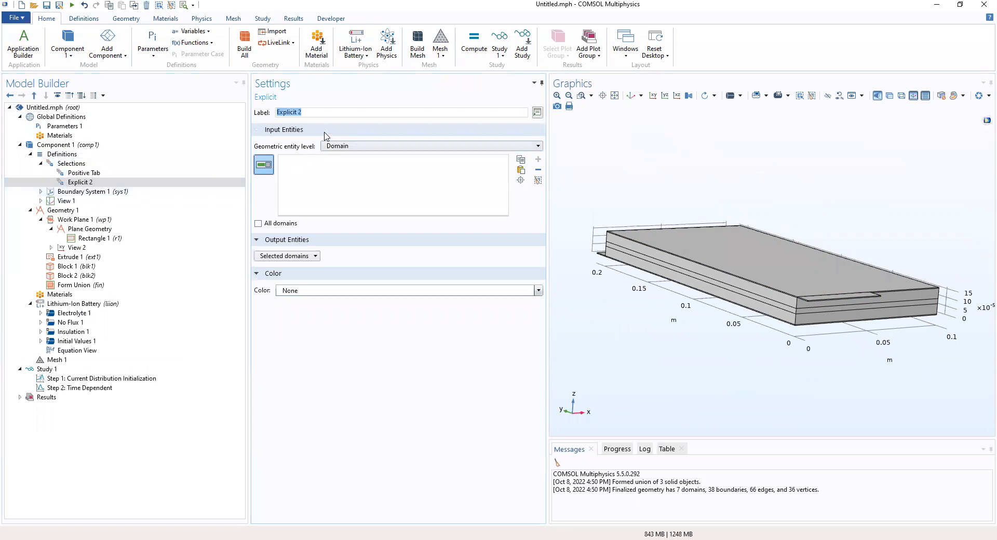
pyautogui.write('Positiv')
pyautogui.write('e Curr')
pyautogui.write('ent Co')
pyautogui.write('llen')
pyautogui.write('t')
pyautogui.press('BackSpace')
pyautogui.press('BackSpace')
pyautogui.write('ctor')
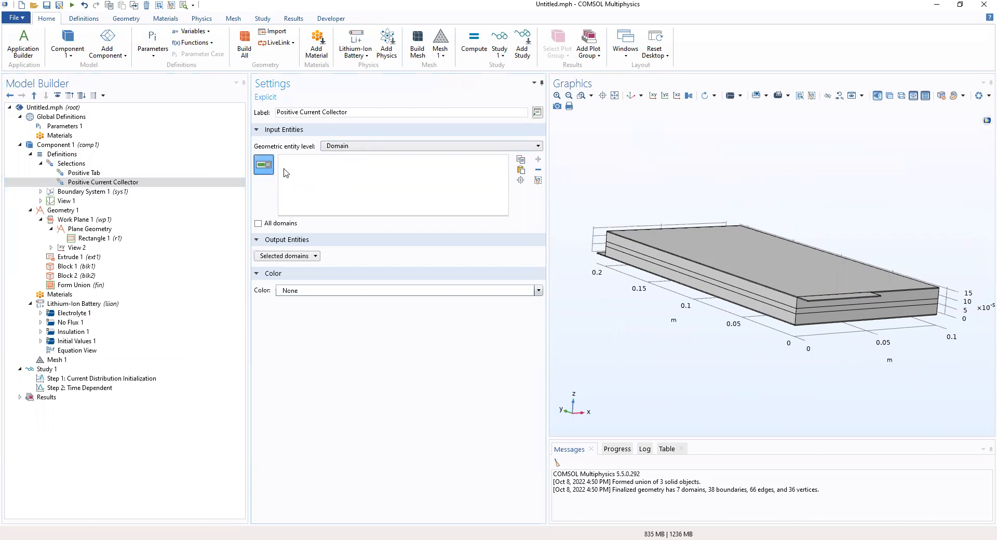
# Step: Assign only domain 6, the thin outer layer on the positive tab's side, to the Positive Current Collector selection
pyautogui.moveTo(746, 261)
pyautogui.mouseDown()
pyautogui.moveTo(649, 310)
pyautogui.moveTo(691, 293)
pyautogui.moveTo(824, 287)
pyautogui.moveTo(753, 273)
pyautogui.mouseUp()
pyautogui.click(679, 273)
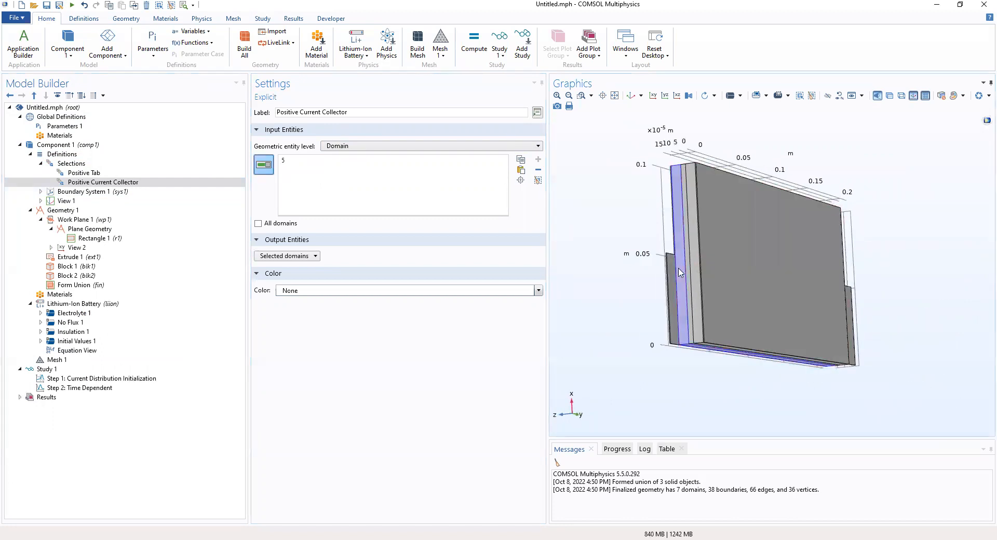
pyautogui.click(679, 272)
pyautogui.click(688, 273)
pyautogui.click(687, 270)
pyautogui.click(699, 272)
pyautogui.click(698, 271)
pyautogui.click(696, 272)
pyautogui.click(696, 278)
pyautogui.click(696, 282)
pyautogui.click(696, 282)
pyautogui.moveTo(696, 282); pyautogui.dragTo(797, 326)
pyautogui.click(850, 345)
pyautogui.moveTo(849, 345); pyautogui.dragTo(691, 249)
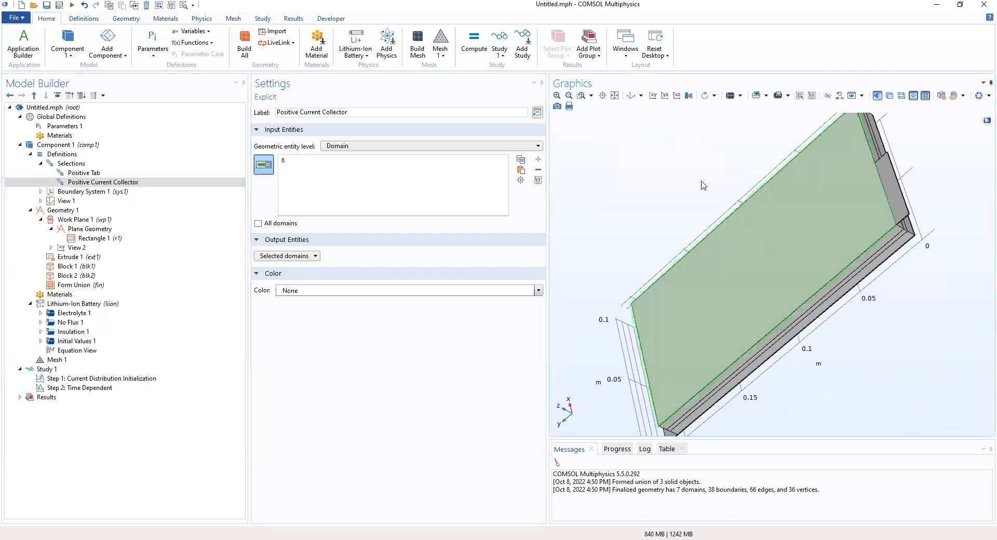
pyautogui.click(614, 96)
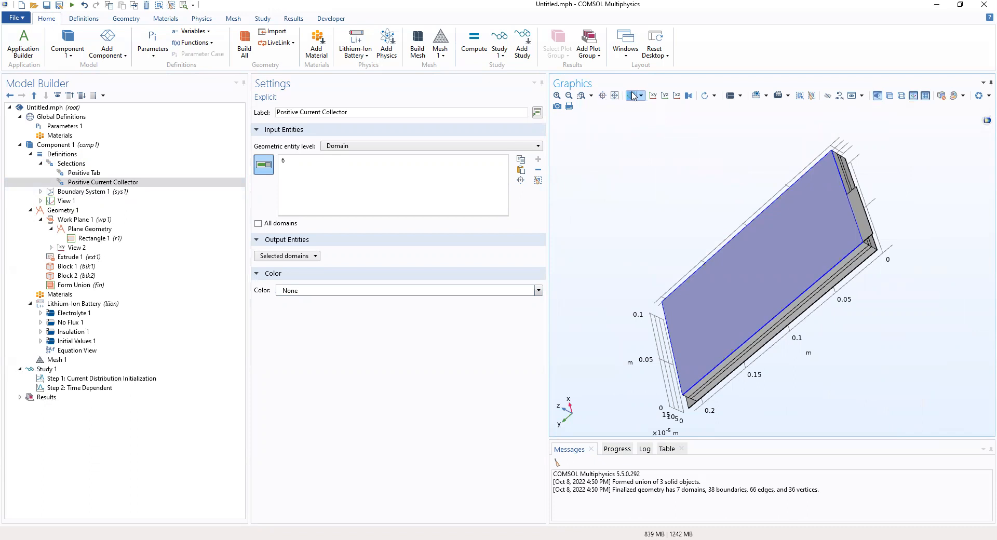
pyautogui.click(630, 95)
pyautogui.moveTo(655, 235); pyautogui.dragTo(693, 270)
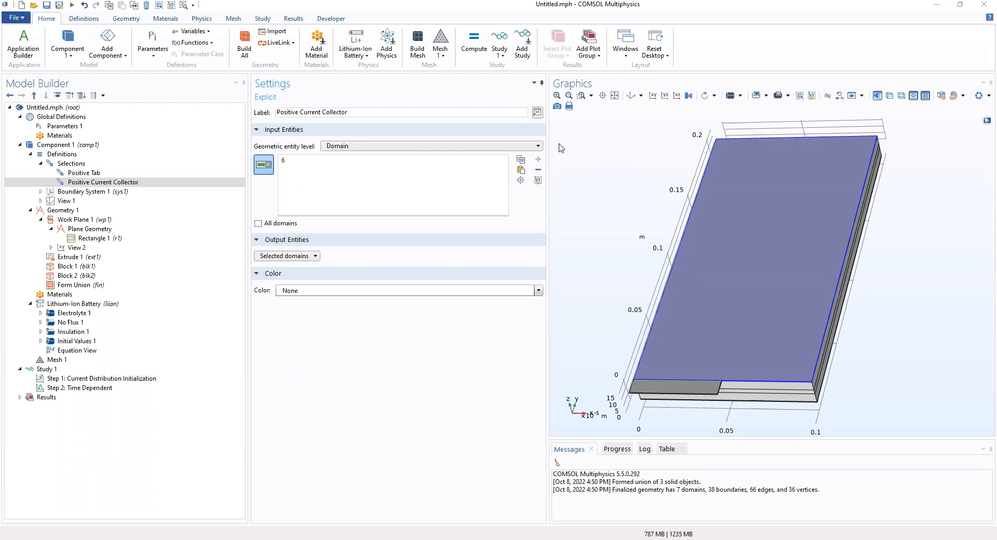
pyautogui.click(619, 96)
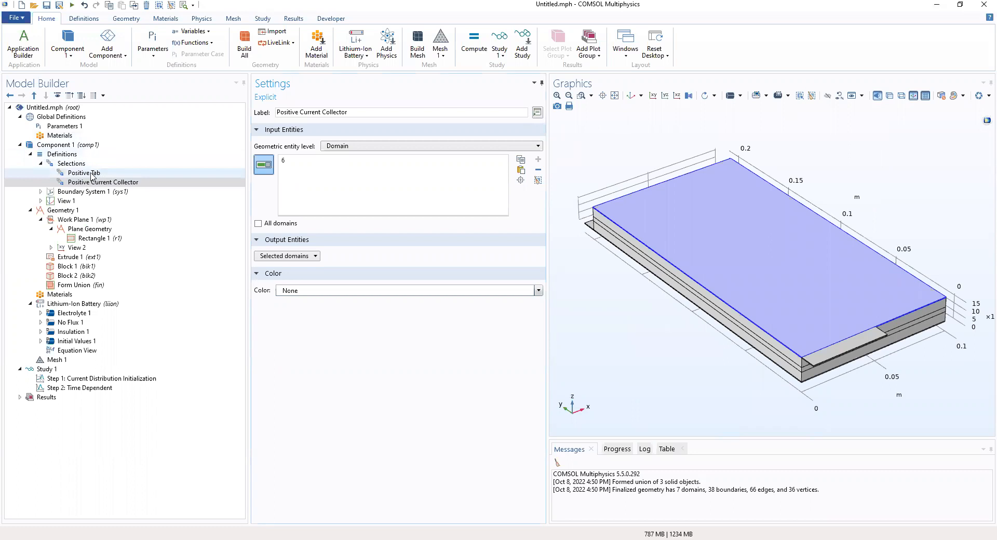
# Step: Add a third explicit selection under the component's definitions and label it Positive Electrode
pyautogui.rightClick(69, 155)
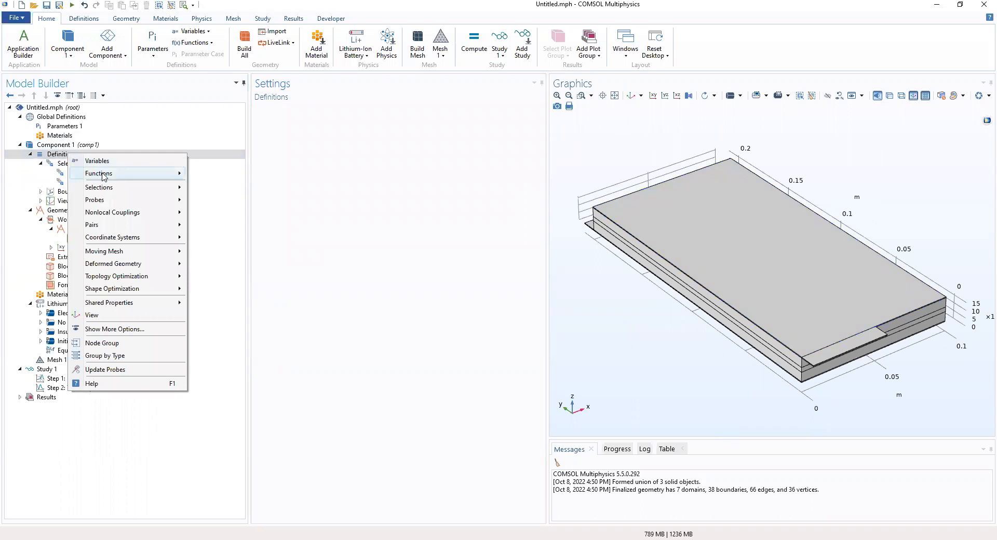
pyautogui.moveTo(166, 191)
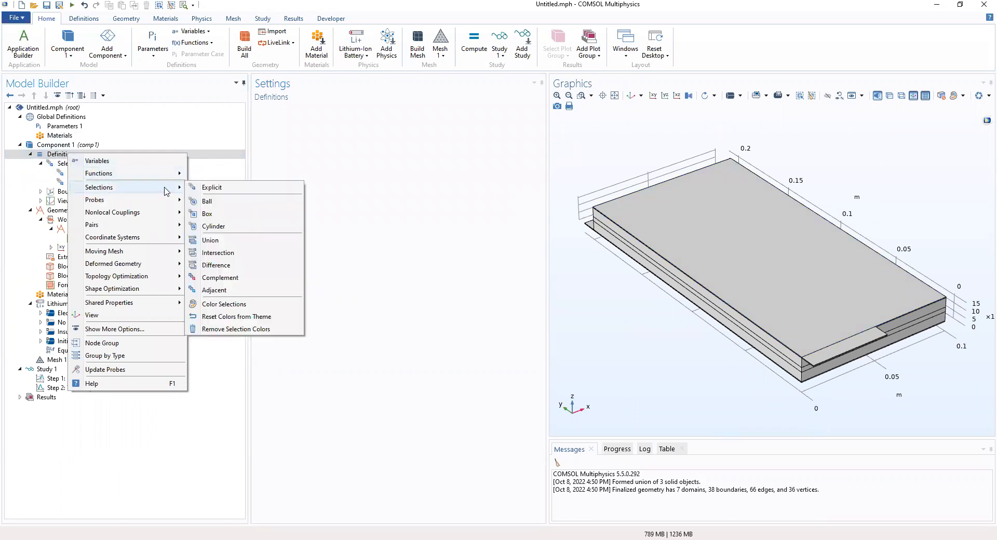
pyautogui.click(207, 188)
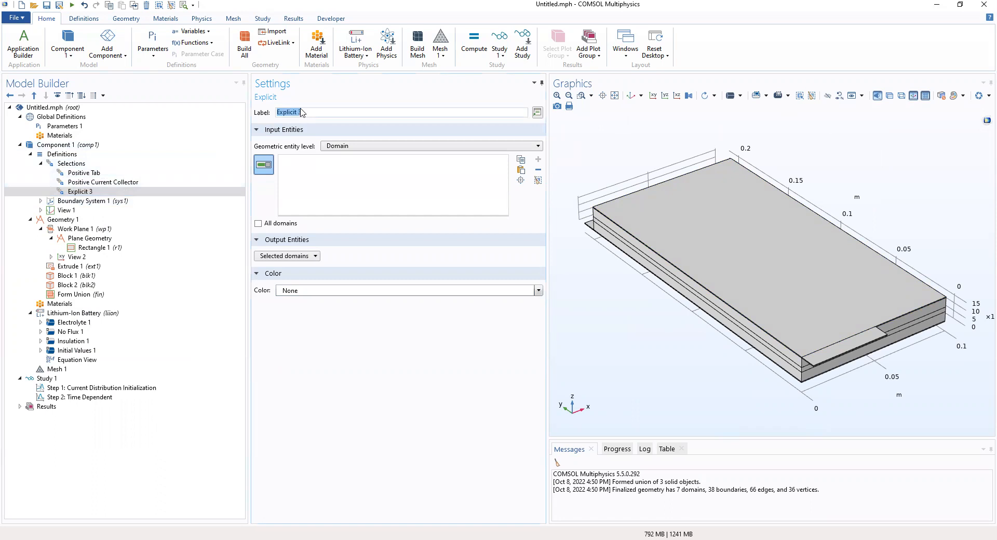
pyautogui.write('Positive')
pyautogui.write(' c')
pyautogui.press('BackSpace')
pyautogui.write('Electrode')
# Step: Assign only domain 5, the layer beneath the positive current collector, to the Positive Electrode selection
pyautogui.moveTo(833, 263); pyautogui.dragTo(750, 311)
pyautogui.click(751, 312)
pyautogui.moveTo(802, 329); pyautogui.dragTo(764, 270)
pyautogui.click(764, 269)
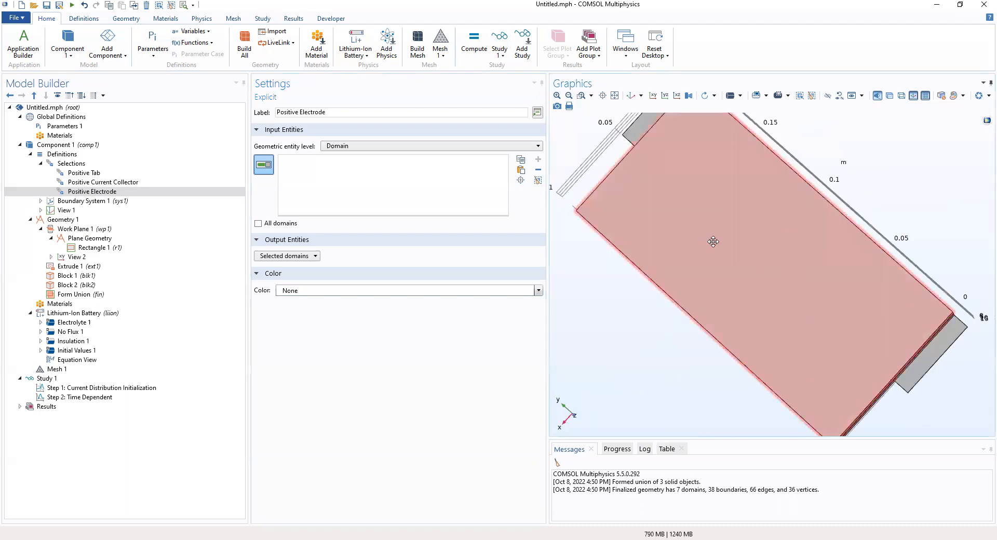
pyautogui.moveTo(713, 241); pyautogui.dragTo(739, 261)
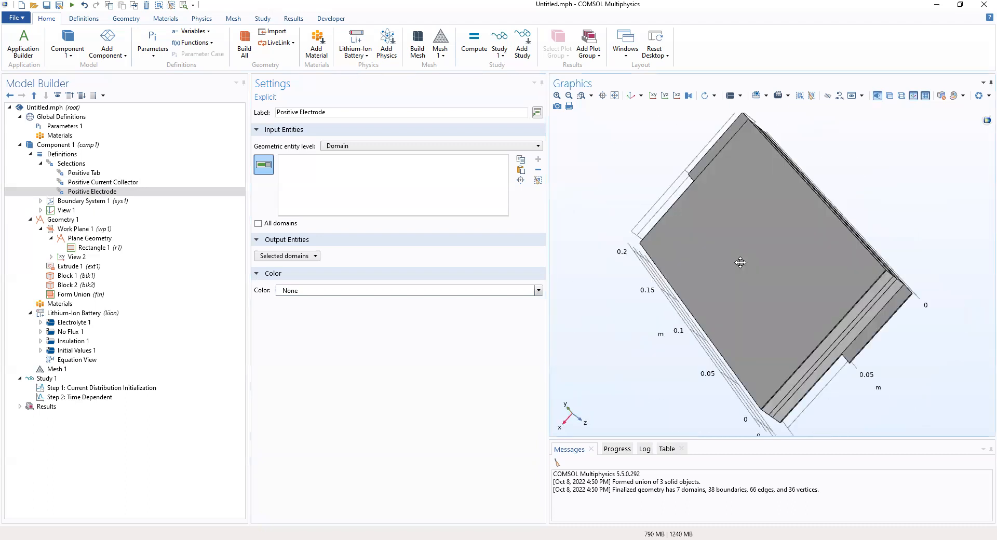
pyautogui.click(809, 369)
pyautogui.moveTo(810, 373); pyautogui.dragTo(612, 316)
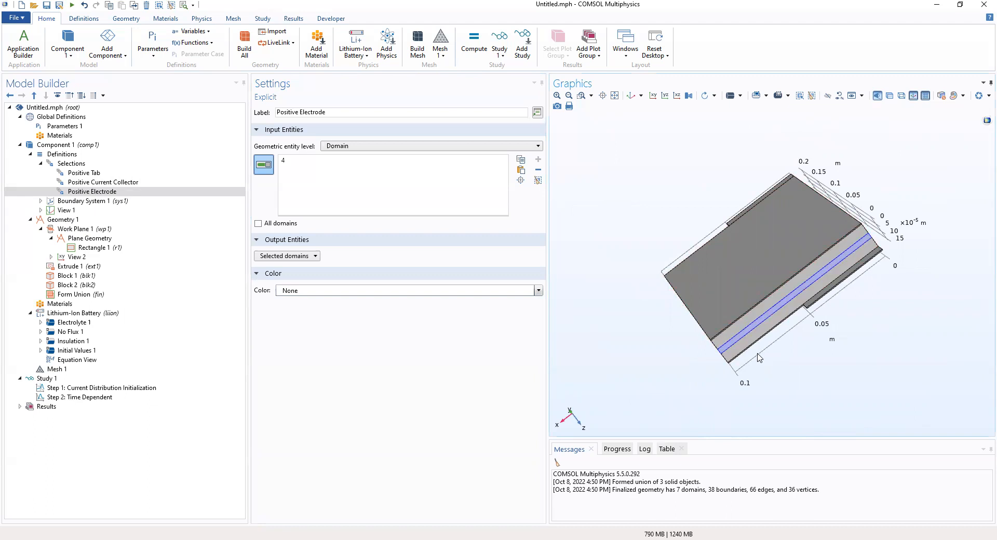
pyautogui.click(774, 328)
pyautogui.moveTo(768, 361); pyautogui.dragTo(706, 309)
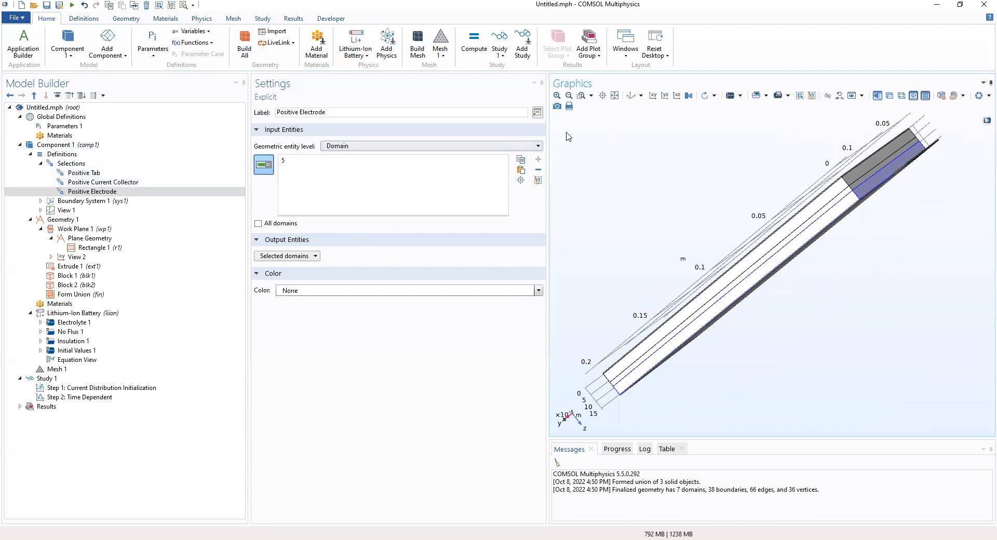
pyautogui.click(631, 96)
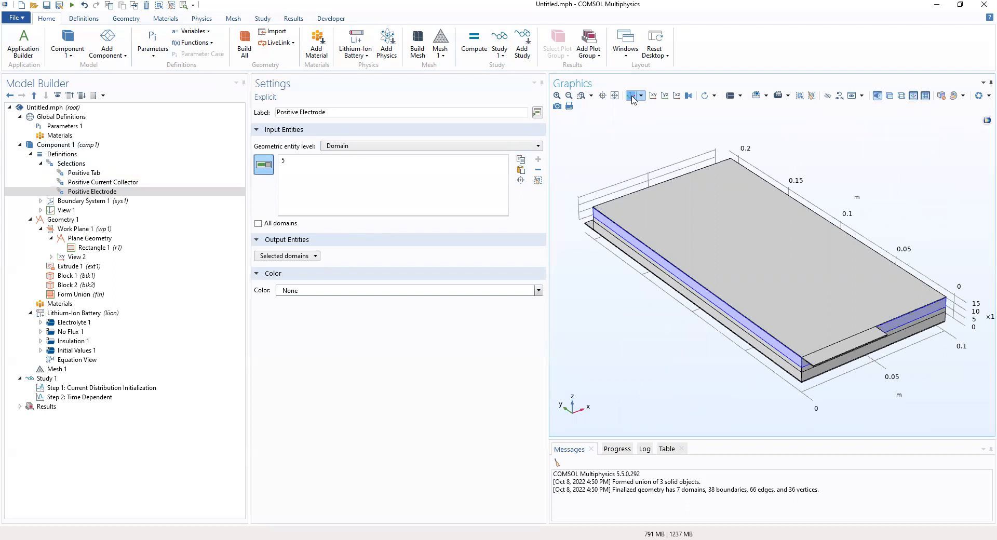
pyautogui.click(631, 97)
# Step: Add a fourth explicit selection to the component's selections and label it Negative Tab
pyautogui.click(90, 164)
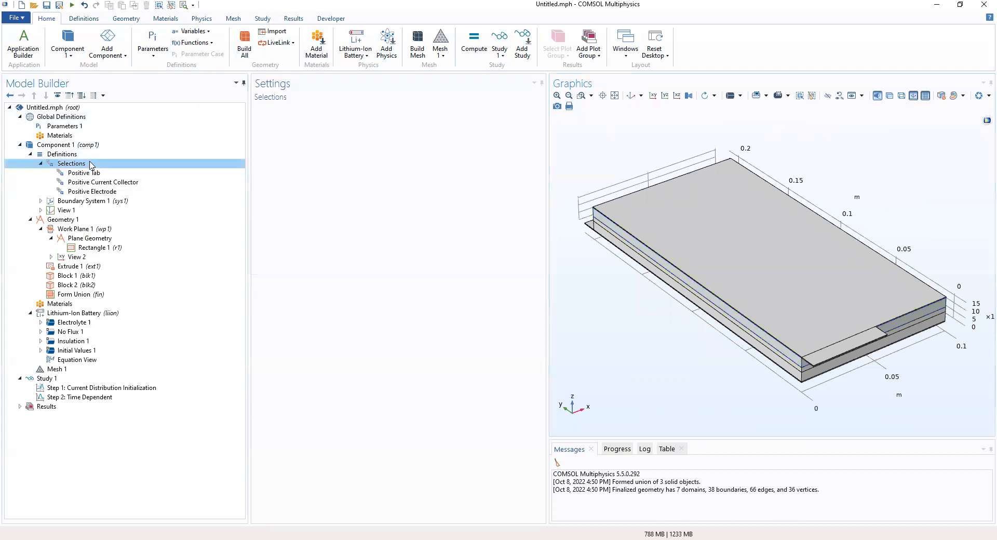
pyautogui.rightClick(91, 165)
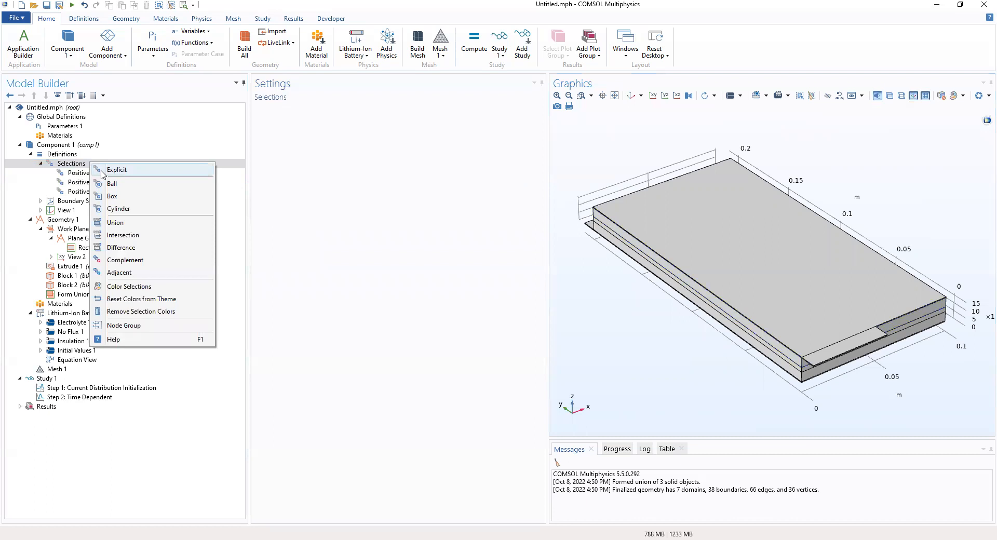
pyautogui.click(102, 173)
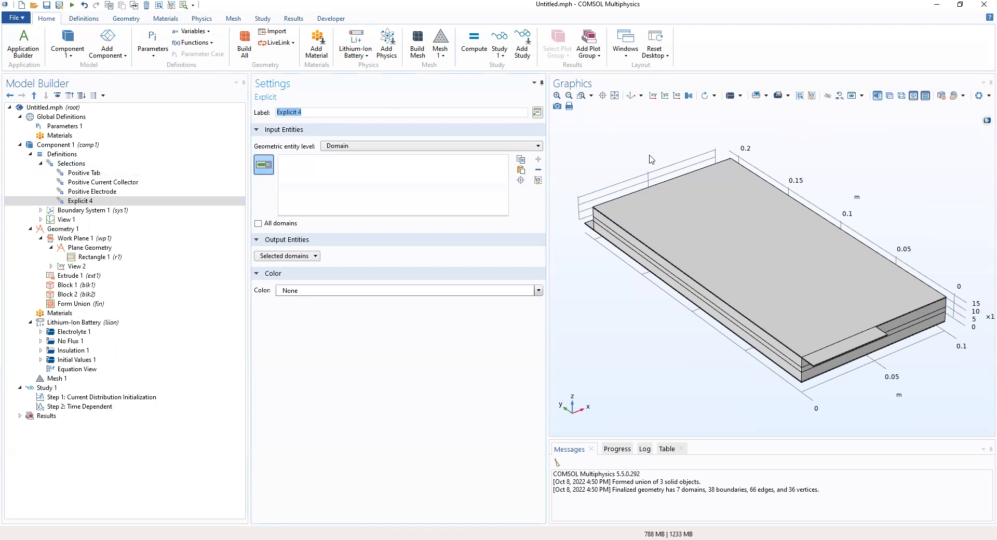
pyautogui.write('Negative Tab')
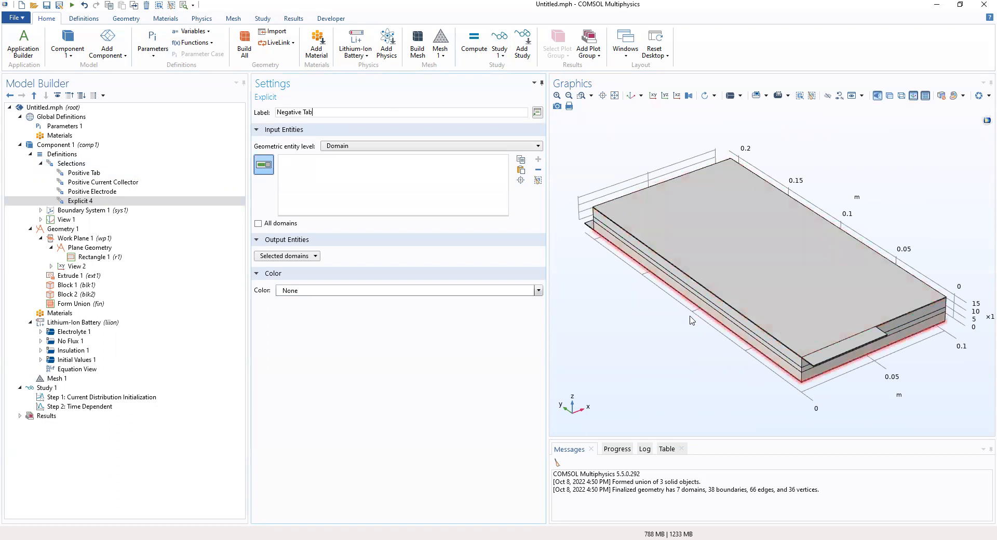
pyautogui.moveTo(648, 318); pyautogui.dragTo(803, 321)
pyautogui.click(633, 266)
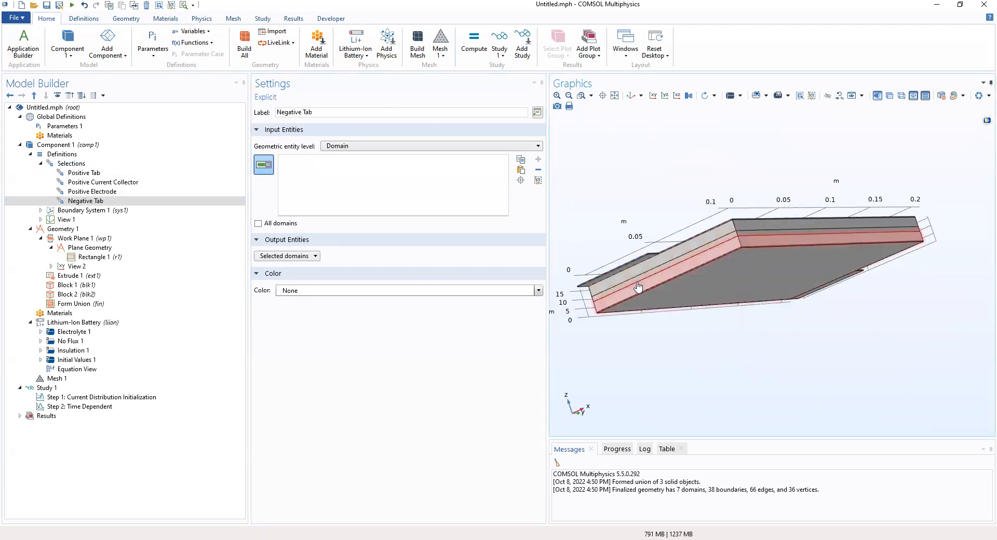
pyautogui.click(632, 277)
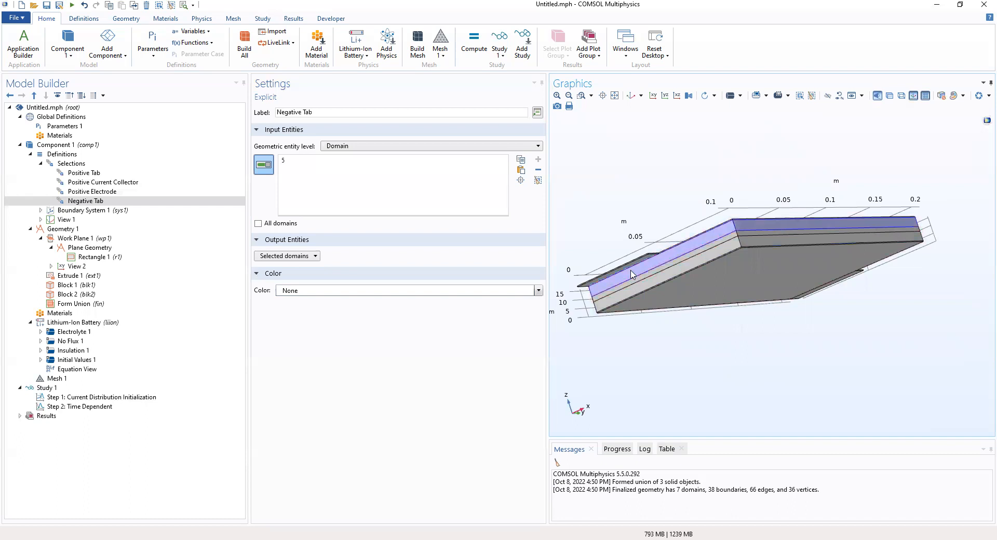
pyautogui.click(631, 273)
pyautogui.moveTo(642, 294); pyautogui.dragTo(638, 275)
pyautogui.click(625, 246)
pyautogui.click(625, 245)
pyautogui.click(638, 265)
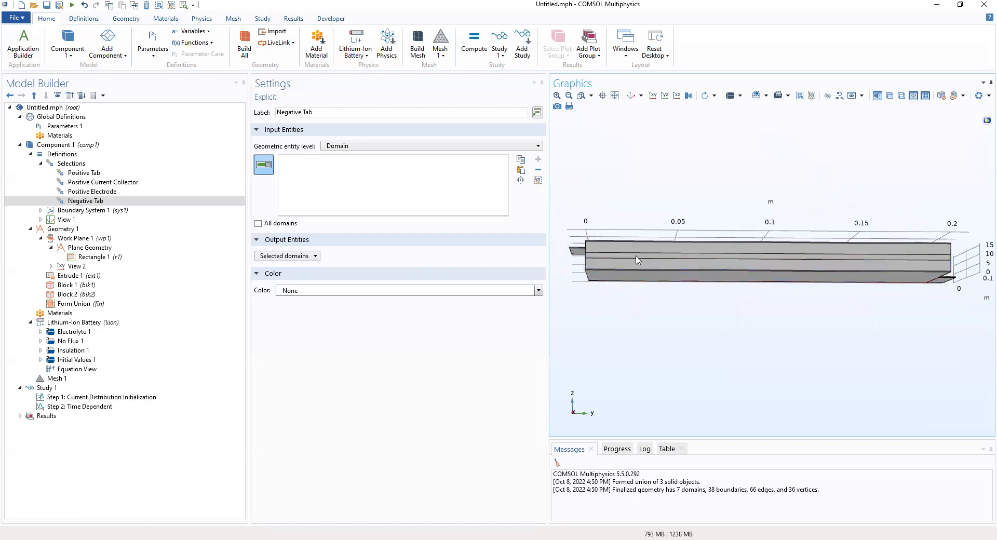
pyautogui.click(638, 250)
pyautogui.click(639, 268)
pyautogui.click(634, 254)
pyautogui.moveTo(634, 254); pyautogui.dragTo(634, 287)
pyautogui.click(657, 296)
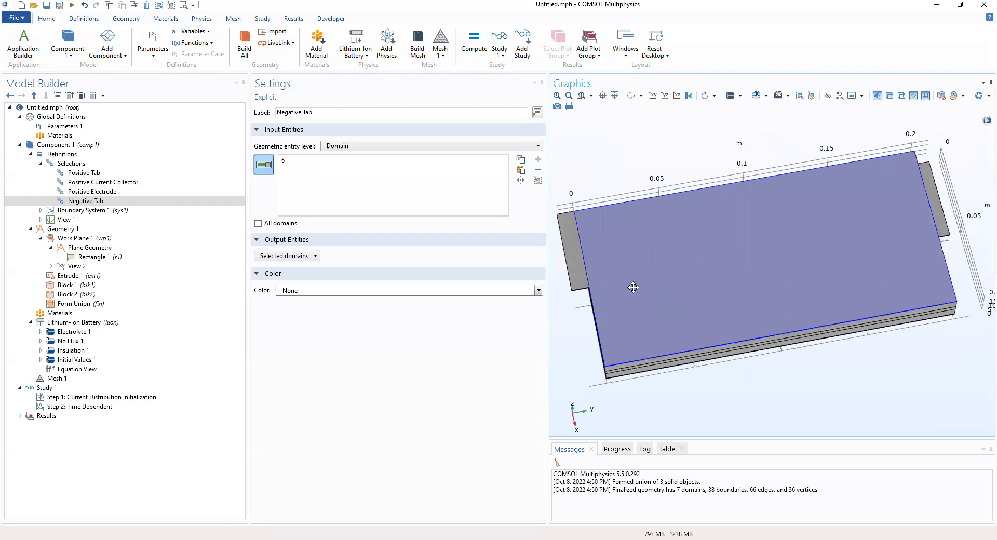
pyautogui.click(634, 287)
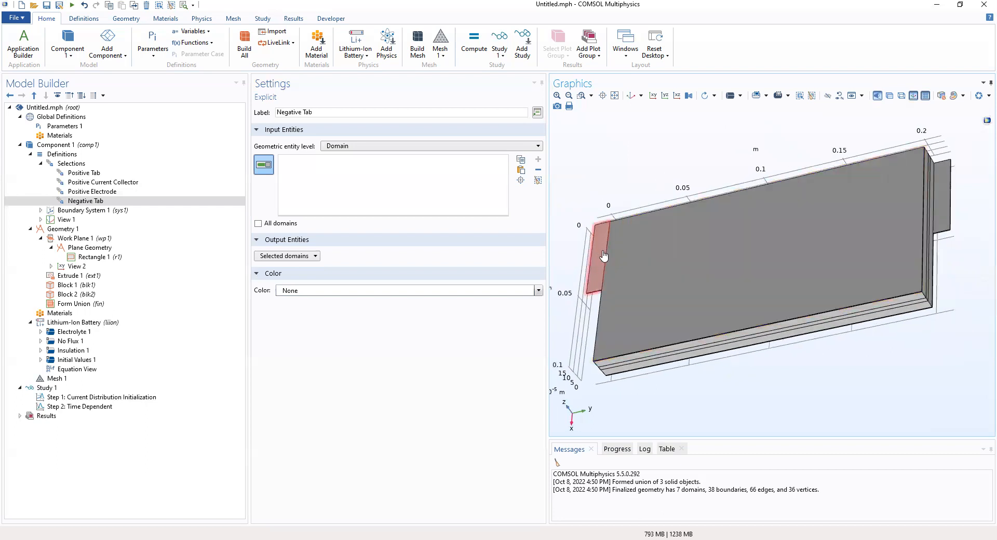
# Step: Assign only domain 7, the thin tab at the end opposite the positive tab, to the Negative Tab selection
pyautogui.moveTo(603, 256); pyautogui.dragTo(810, 265)
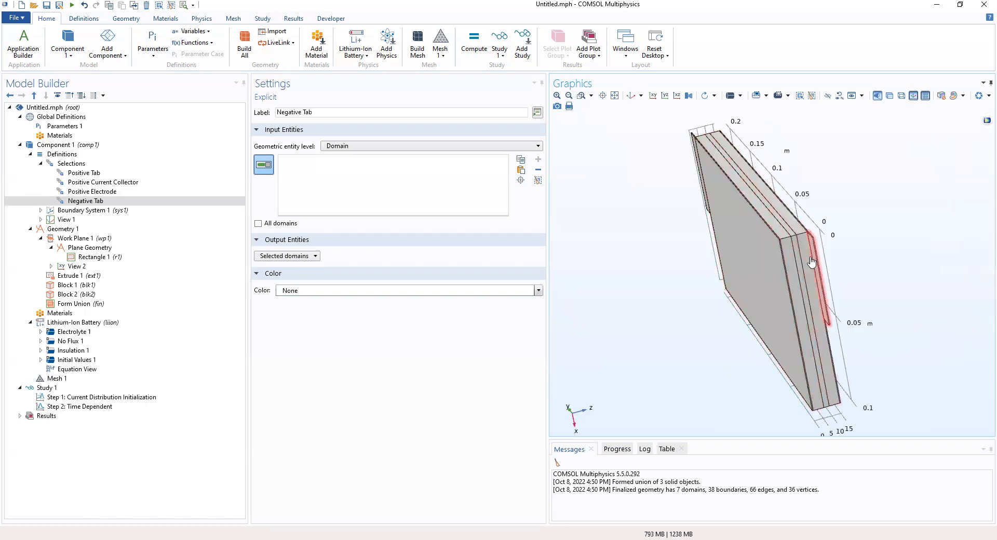
pyautogui.click(816, 267)
pyautogui.click(810, 281)
pyautogui.click(810, 282)
pyautogui.click(818, 281)
pyautogui.moveTo(822, 280); pyautogui.dragTo(696, 267)
pyautogui.click(594, 238)
pyautogui.click(595, 238)
pyautogui.moveTo(623, 244); pyautogui.dragTo(755, 307)
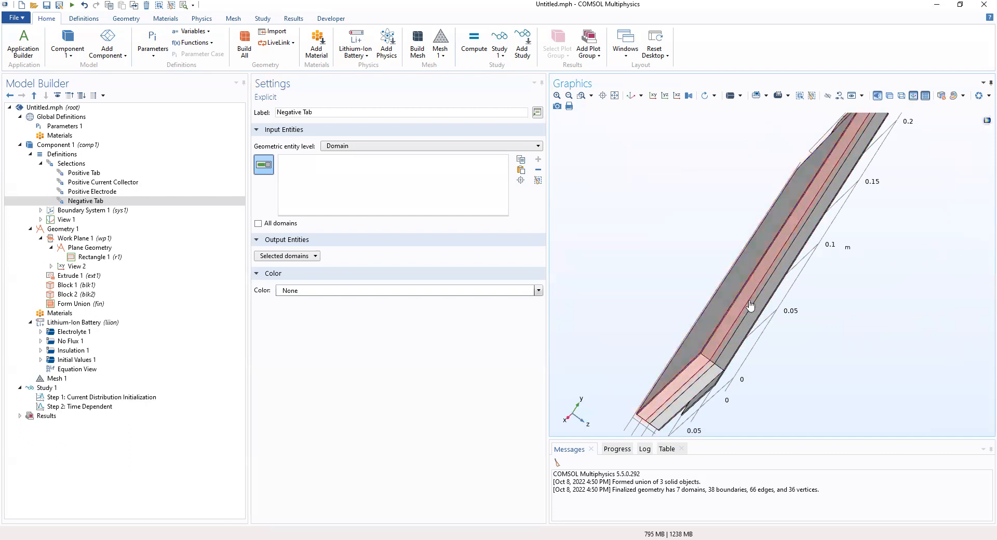
pyautogui.moveTo(690, 303); pyautogui.dragTo(660, 274)
pyautogui.click(660, 273)
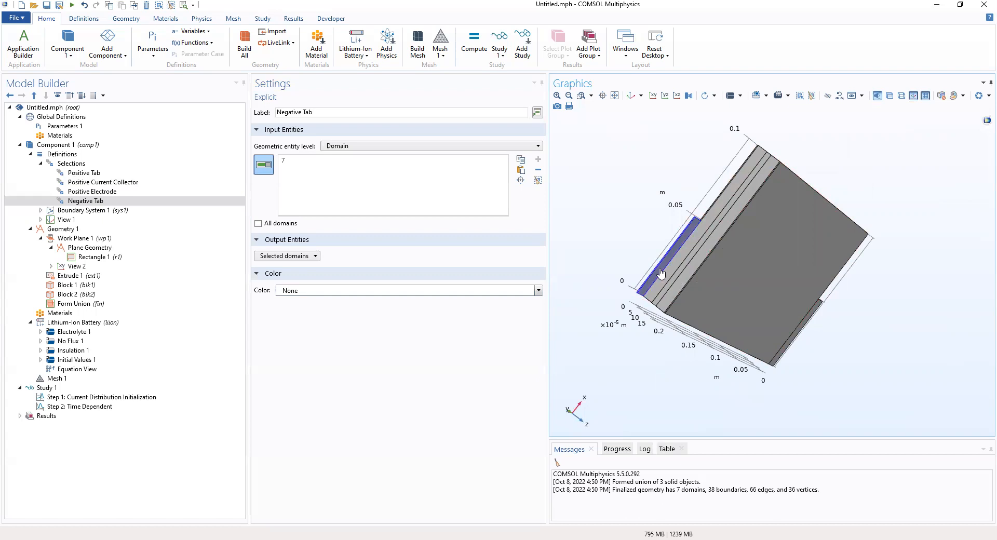
pyautogui.moveTo(642, 188); pyautogui.dragTo(651, 210)
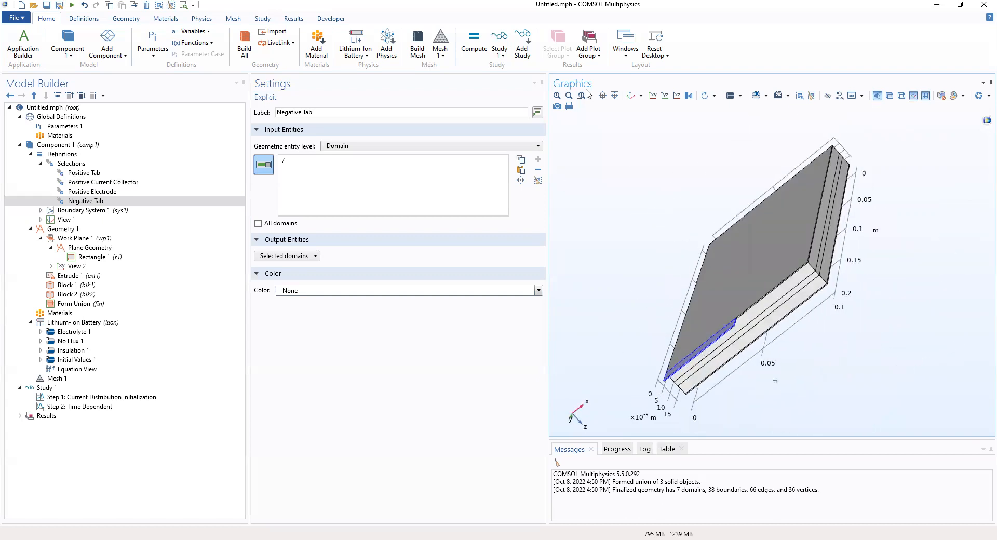
pyautogui.click(632, 97)
pyautogui.moveTo(749, 235); pyautogui.dragTo(644, 140)
pyautogui.click(632, 96)
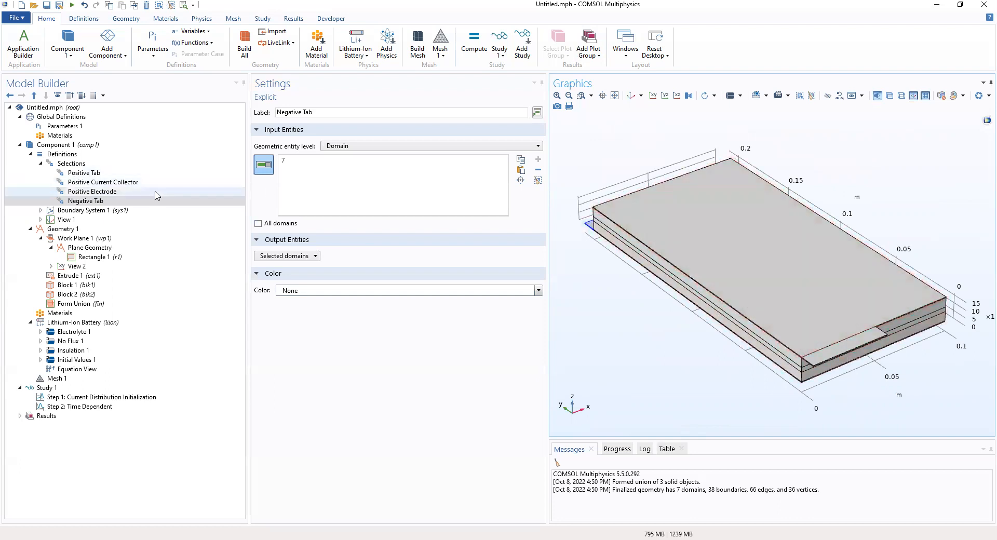
# Step: Review which domains the Positive Electrode, Positive Tab and Negative Tab selections cover in the geometry
pyautogui.moveTo(712, 380); pyautogui.dragTo(749, 368)
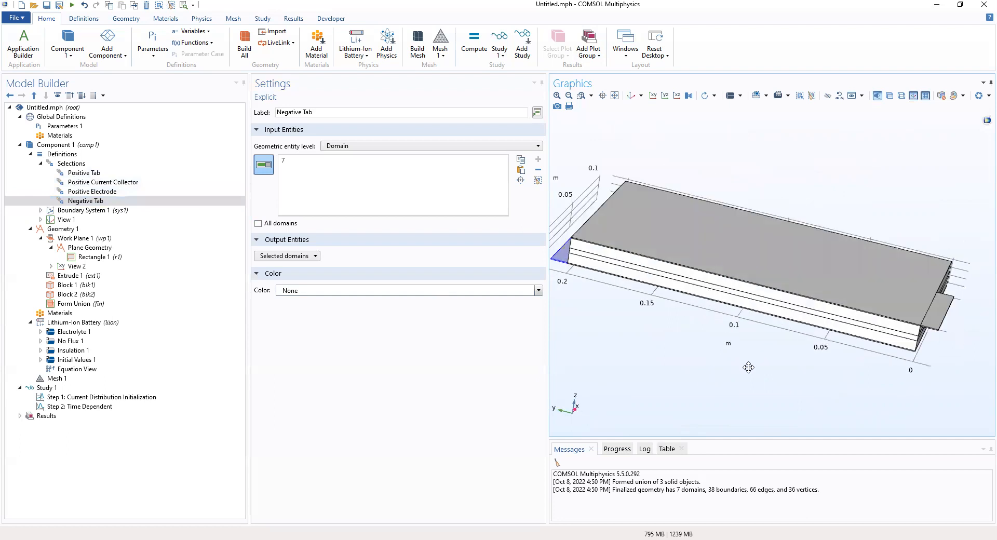
pyautogui.click(101, 192)
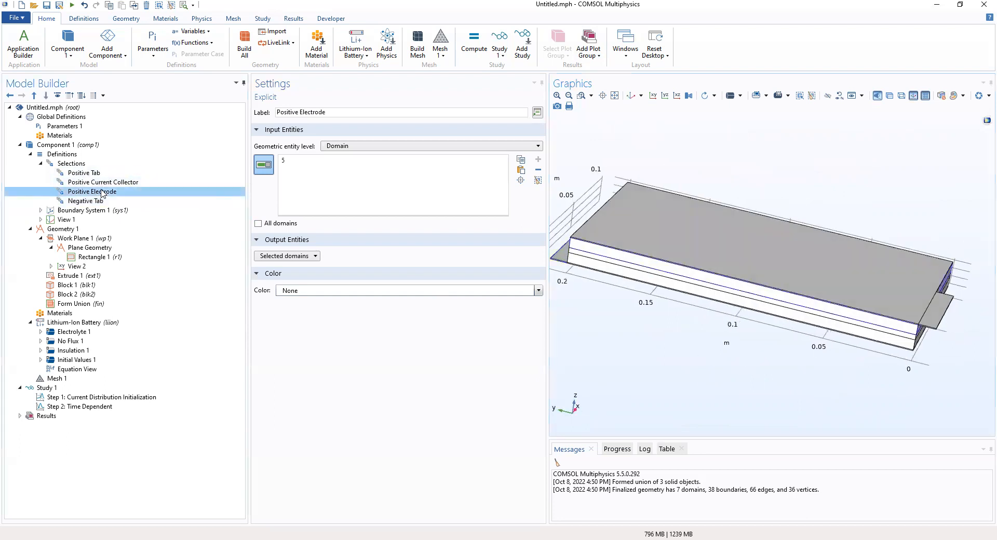
pyautogui.moveTo(691, 350); pyautogui.dragTo(668, 326)
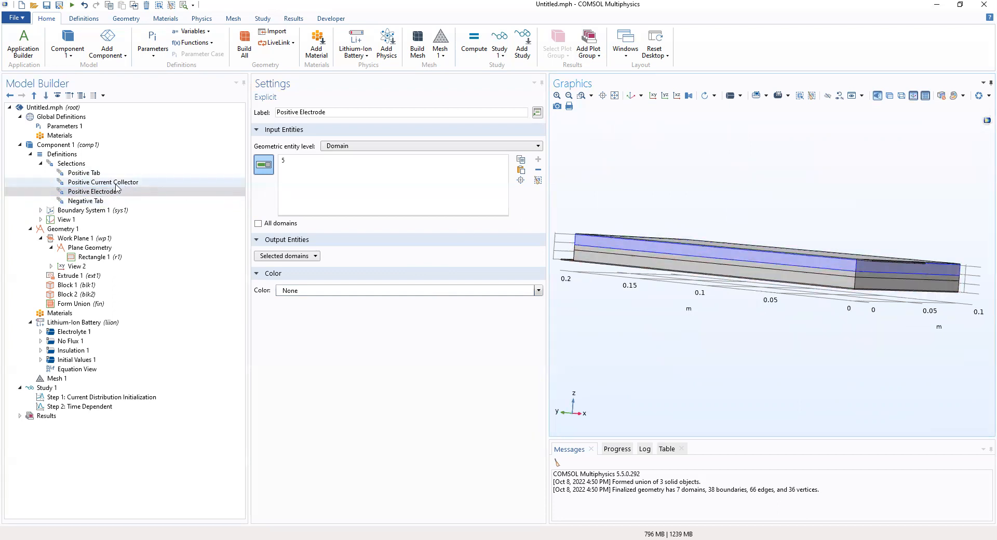
pyautogui.click(88, 174)
pyautogui.moveTo(758, 358); pyautogui.dragTo(884, 387)
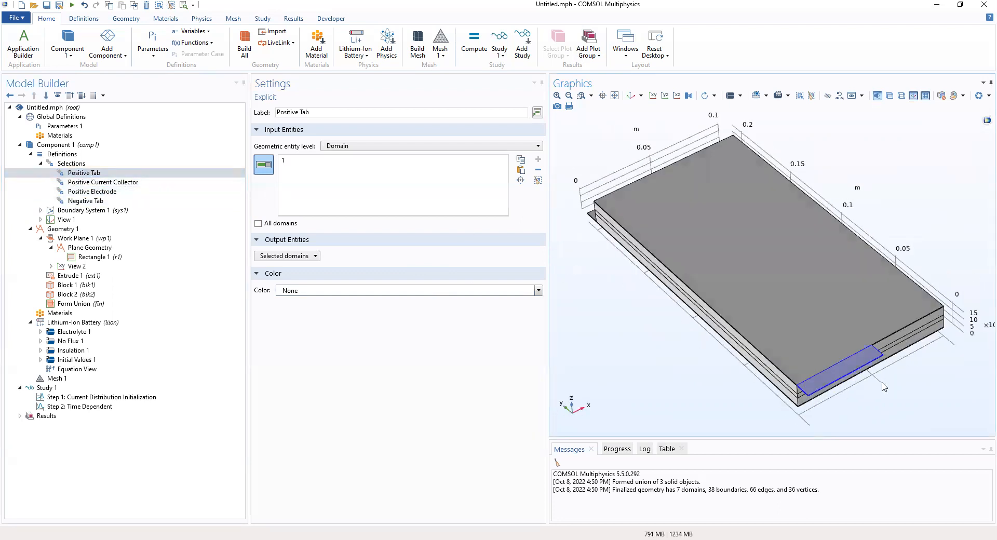
pyautogui.click(96, 203)
pyautogui.click(85, 174)
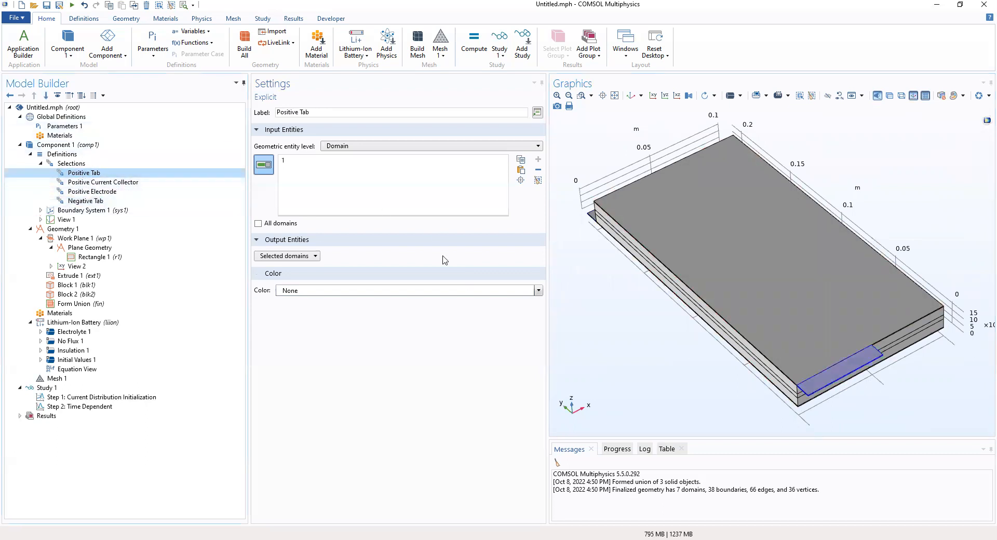
pyautogui.moveTo(741, 385); pyautogui.dragTo(625, 395)
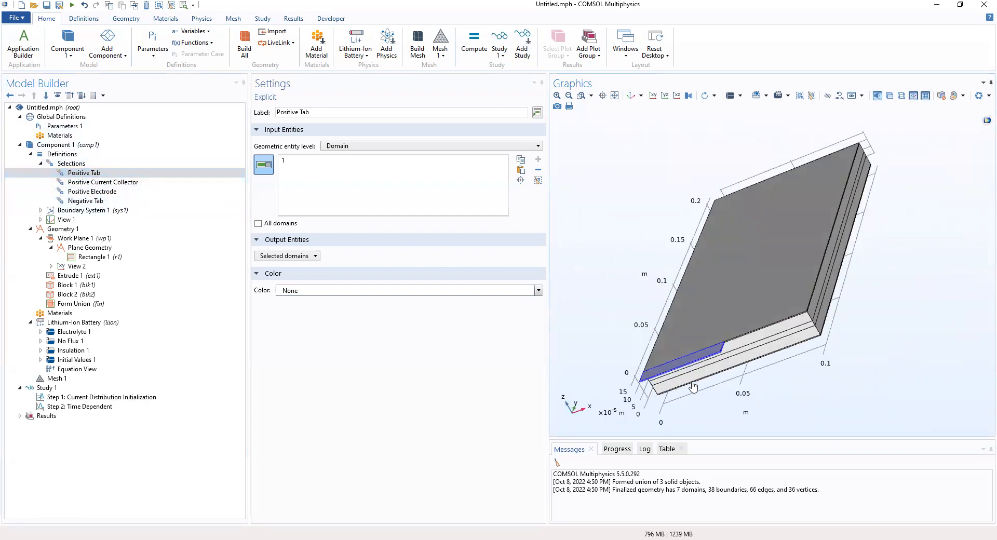
pyautogui.moveTo(639, 353); pyautogui.dragTo(566, 363)
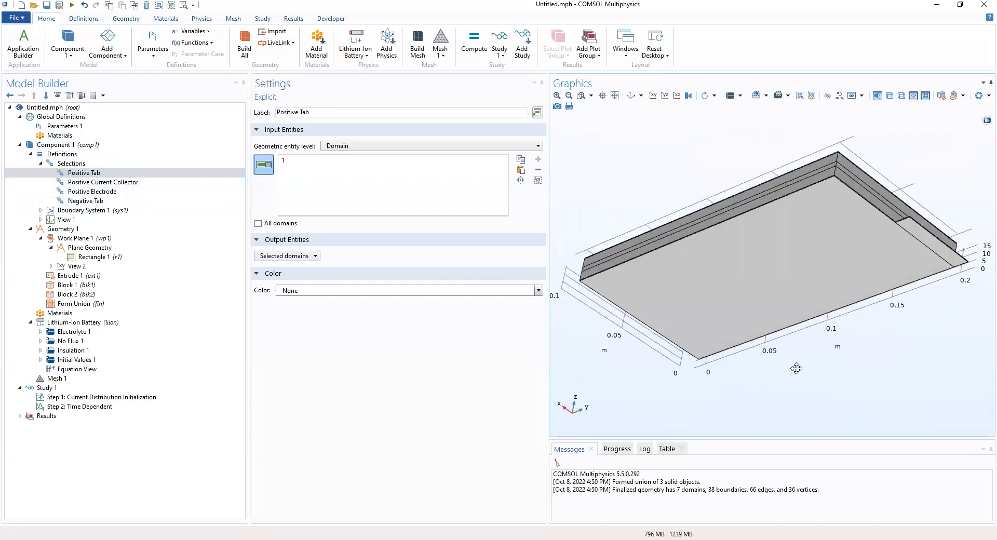
pyautogui.click(94, 201)
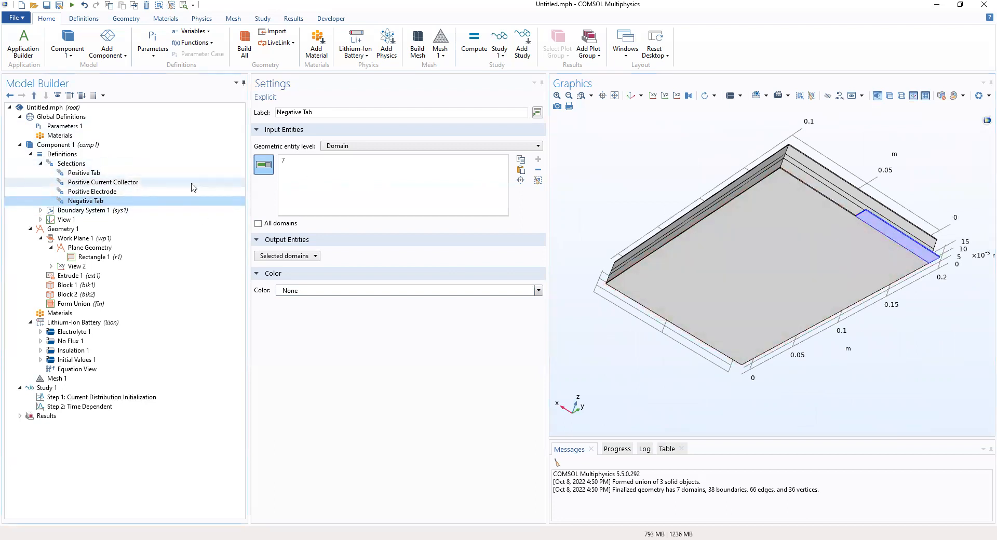
pyautogui.moveTo(798, 337); pyautogui.dragTo(691, 347)
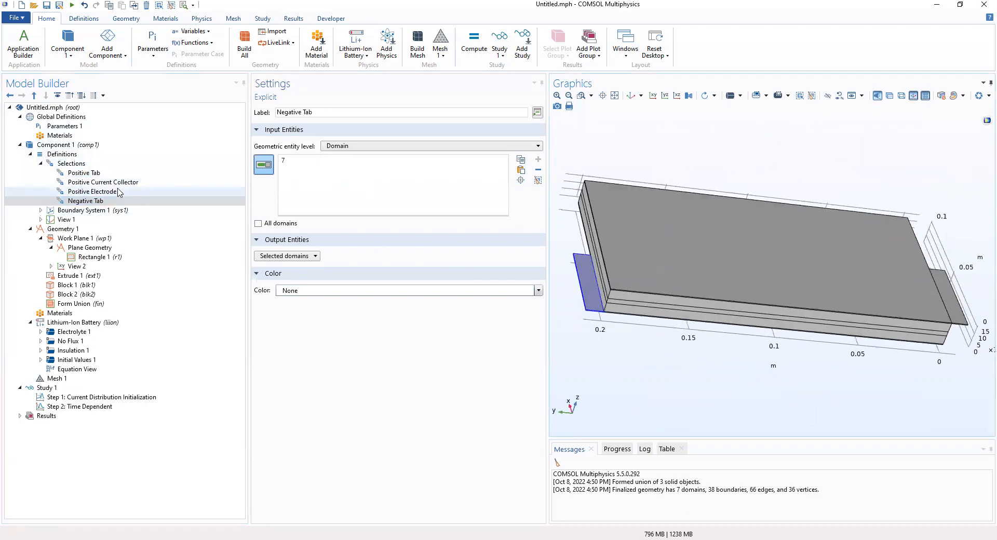
# Step: Add a fifth explicit selection to the component's selections and label it Negative current collector
pyautogui.click(65, 163)
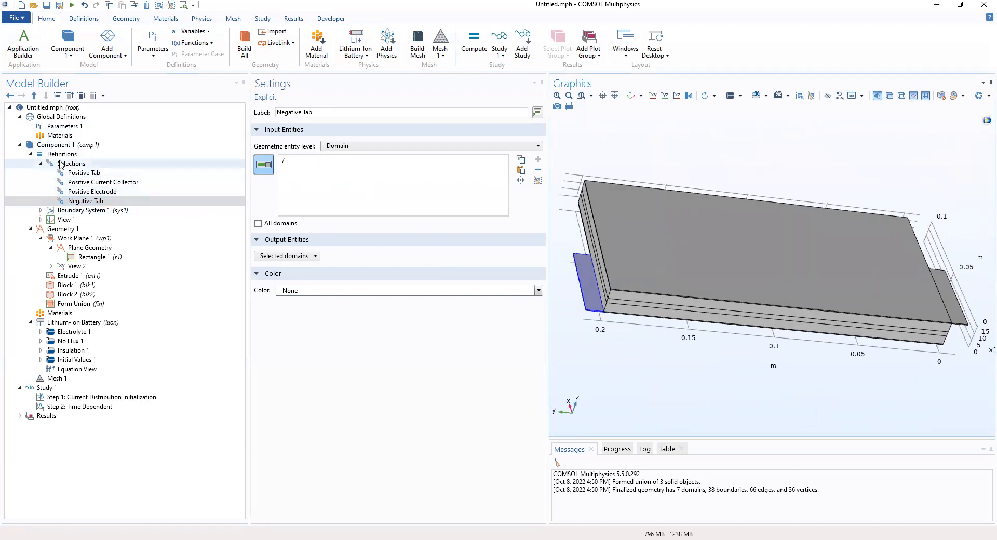
pyautogui.rightClick(98, 164)
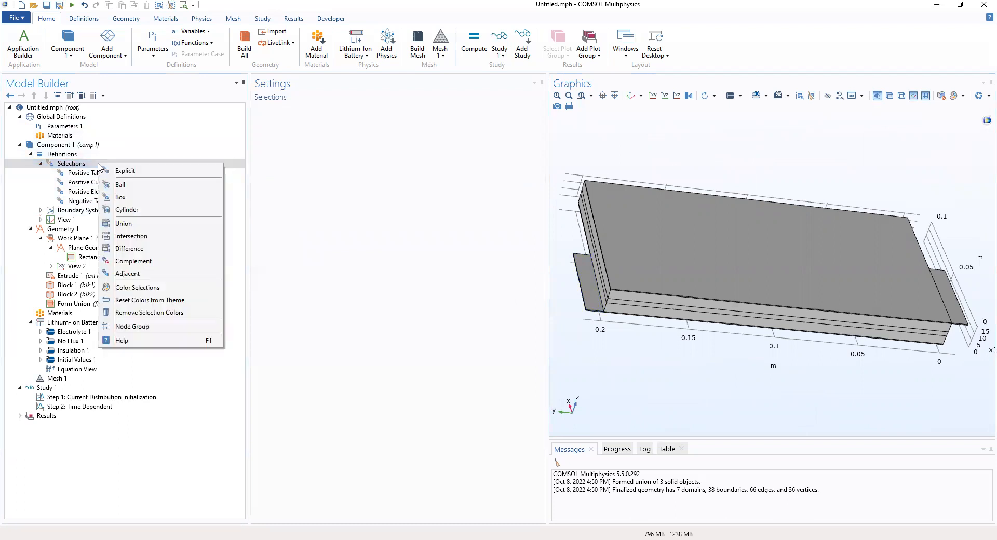
pyautogui.click(127, 171)
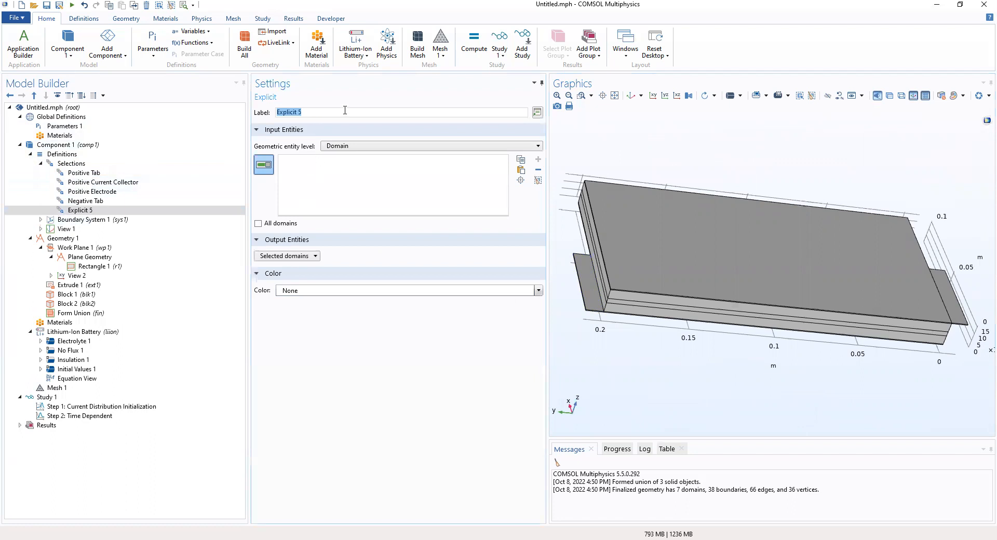
pyautogui.write('Negative ')
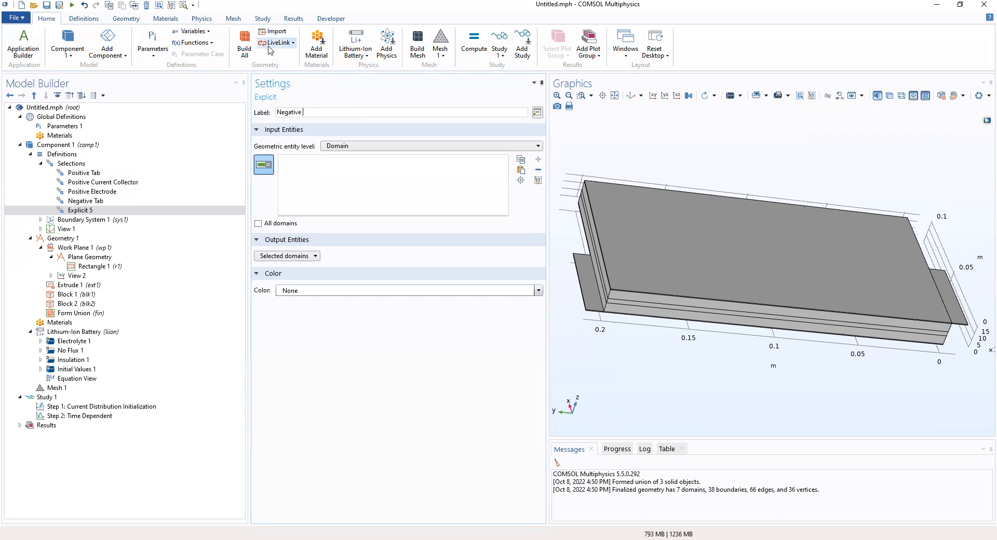
pyautogui.write('current collector')
# Step: Assign only domain 2, the thin outer layer on the negative tab's side, to the Negative current collector selection
pyautogui.click(107, 202)
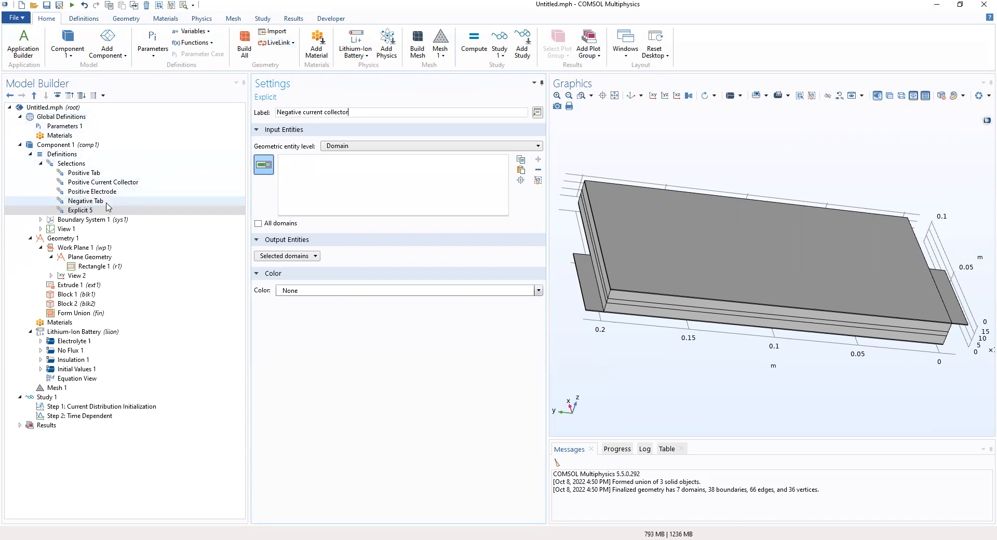
pyautogui.moveTo(714, 395); pyautogui.dragTo(676, 393)
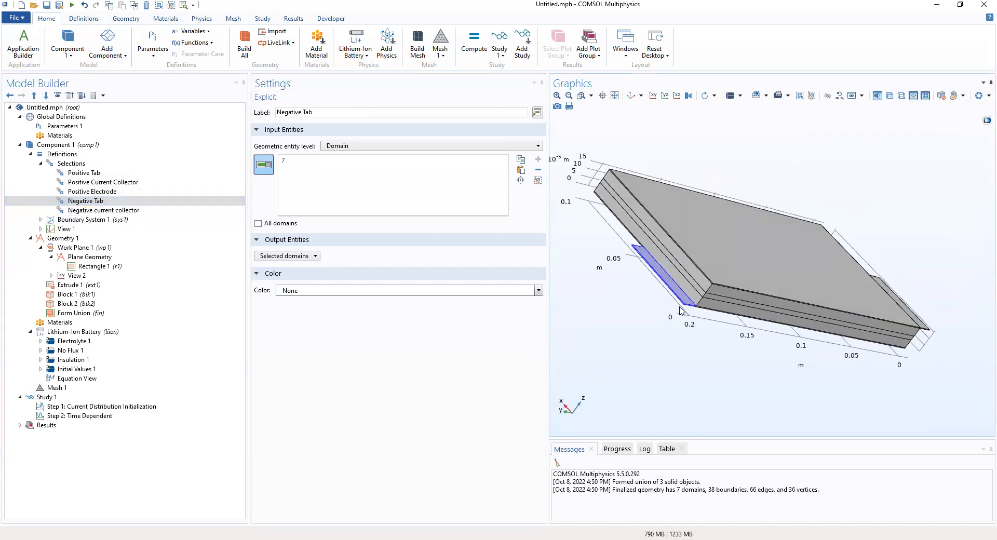
pyautogui.moveTo(680, 310); pyautogui.dragTo(727, 255)
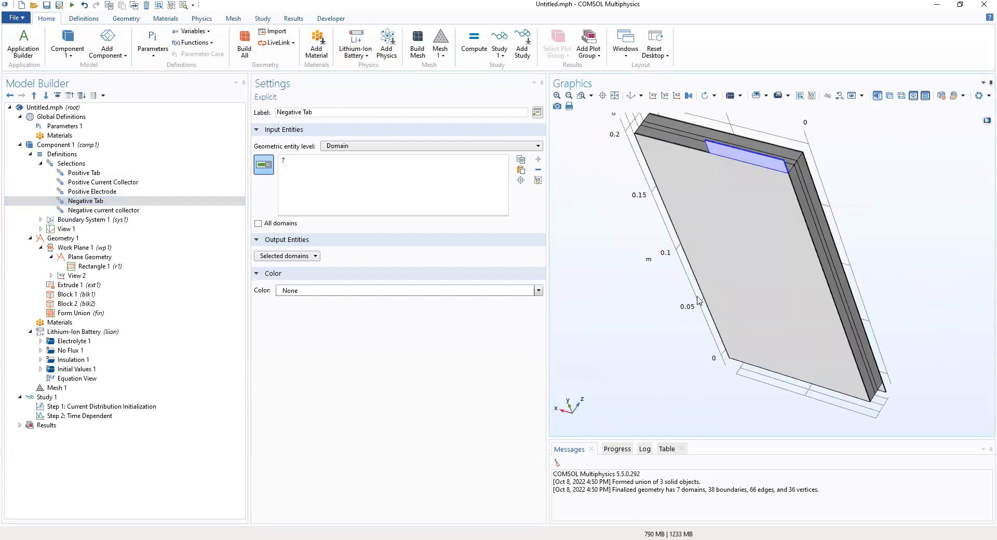
pyautogui.click(693, 145)
pyautogui.click(108, 210)
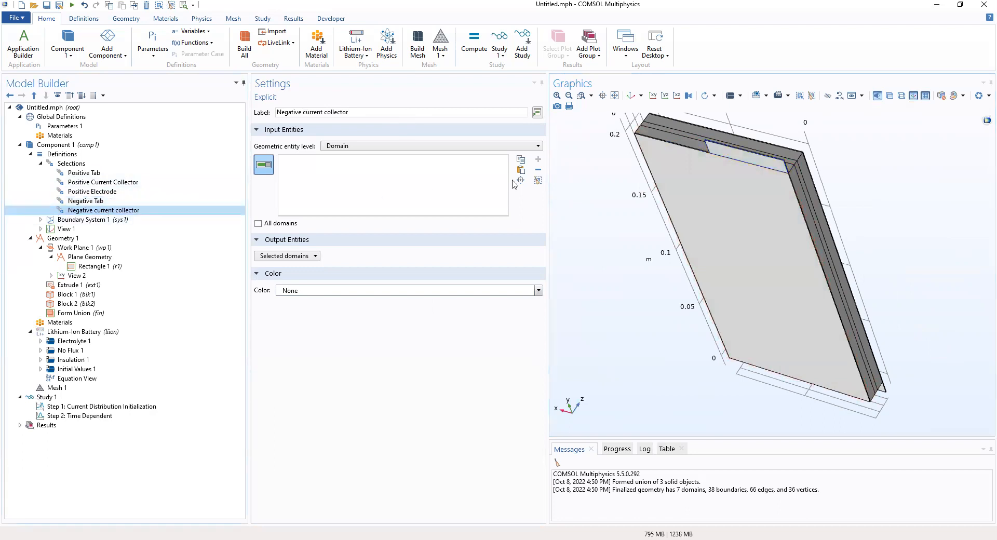
pyautogui.click(696, 190)
pyautogui.moveTo(692, 173); pyautogui.dragTo(664, 207)
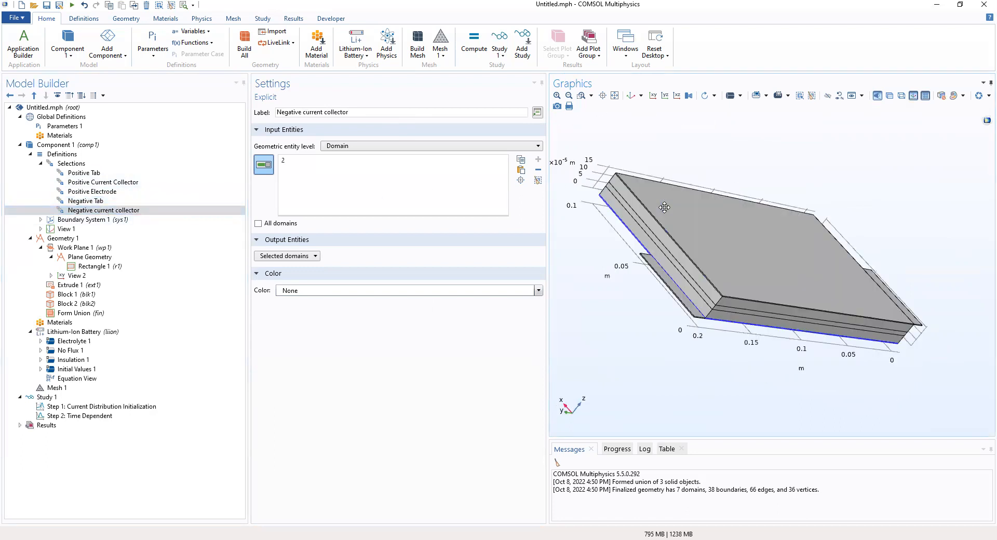
# Step: Compare the domains covered by the Positive Current Collector and Negative current collector selections
pyautogui.click(100, 185)
pyautogui.click(732, 266)
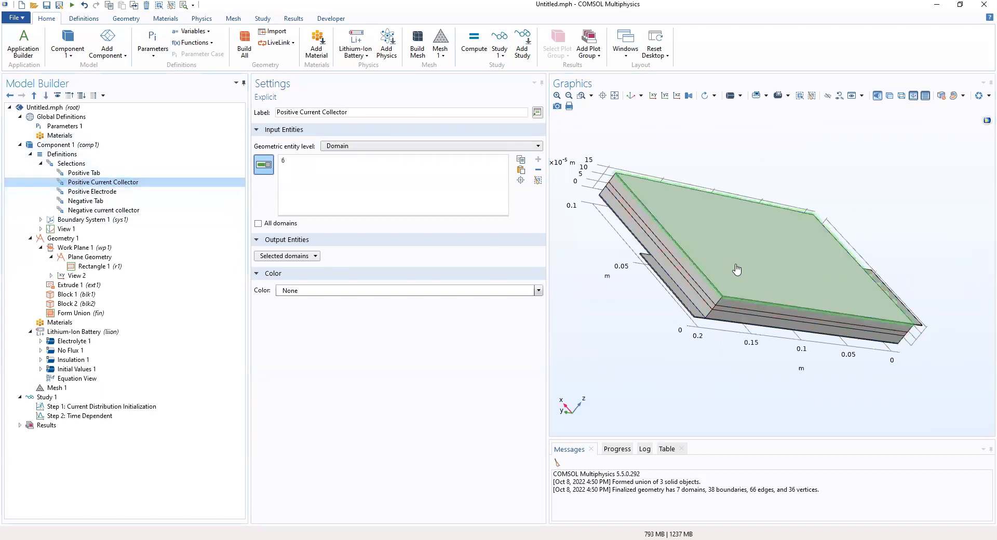
pyautogui.click(103, 211)
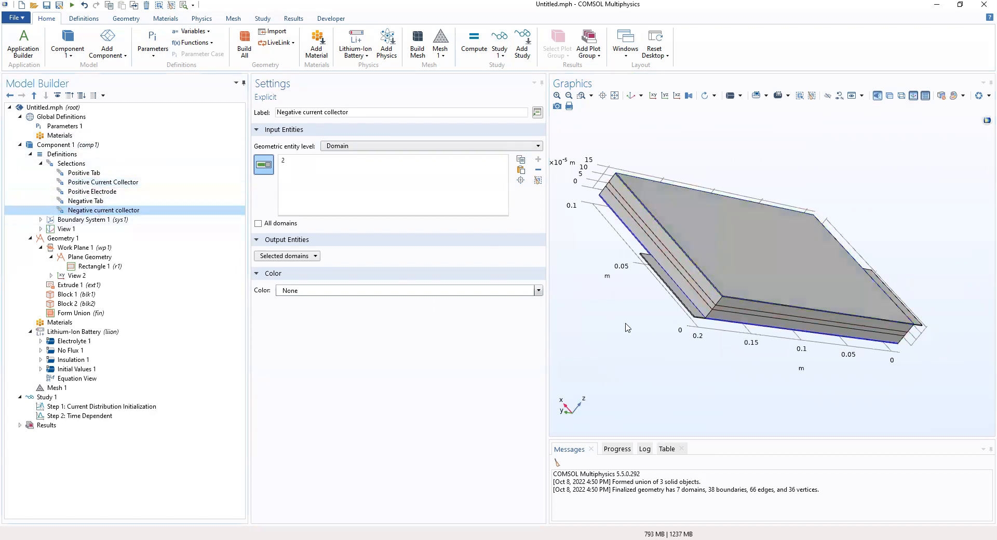
pyautogui.moveTo(627, 327); pyautogui.dragTo(632, 267)
pyautogui.moveTo(737, 245); pyautogui.dragTo(675, 287)
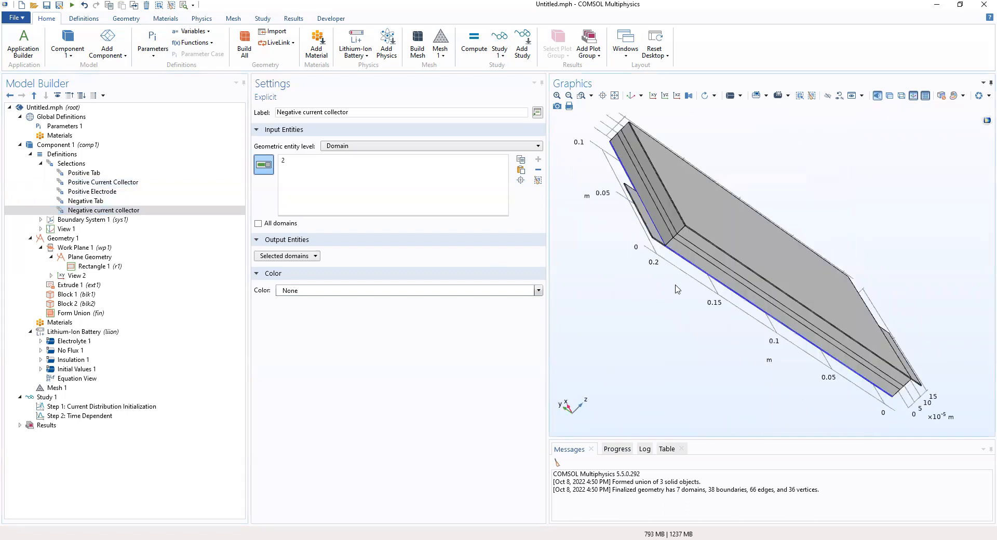
pyautogui.click(95, 212)
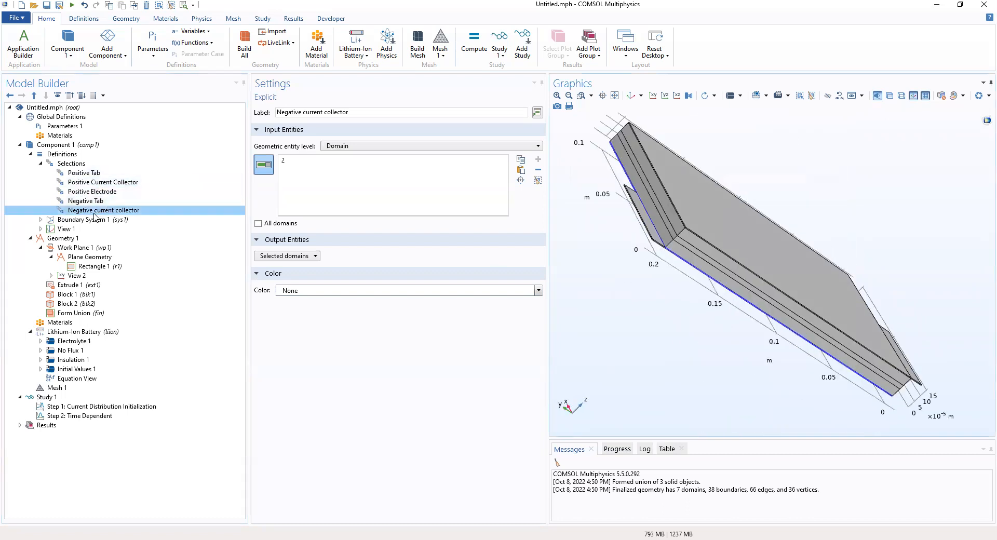
# Step: Add an explicit selection labelled Negative electrode and assign it domain 3, the thick layer beside the negative current collector
pyautogui.click(67, 163)
pyautogui.rightClick(64, 165)
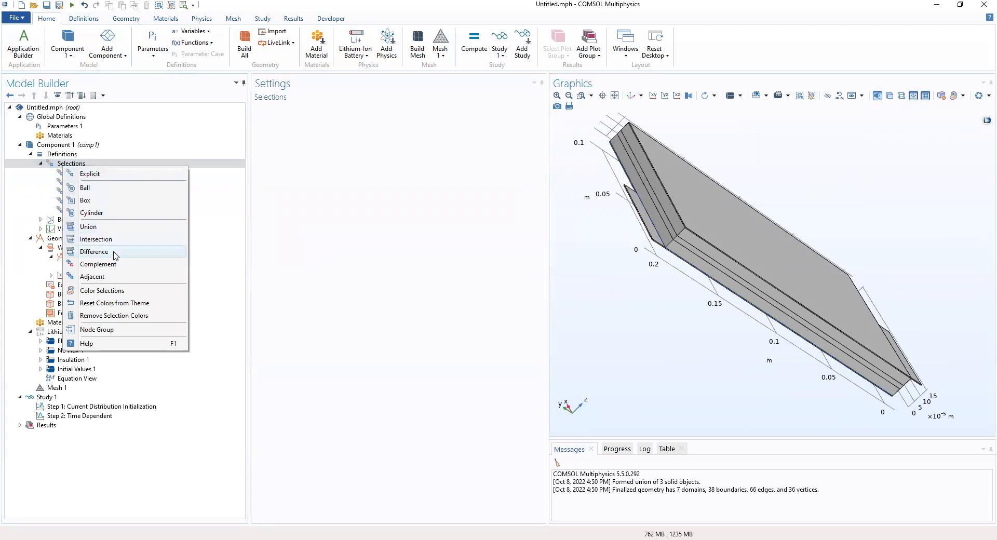
pyautogui.click(91, 175)
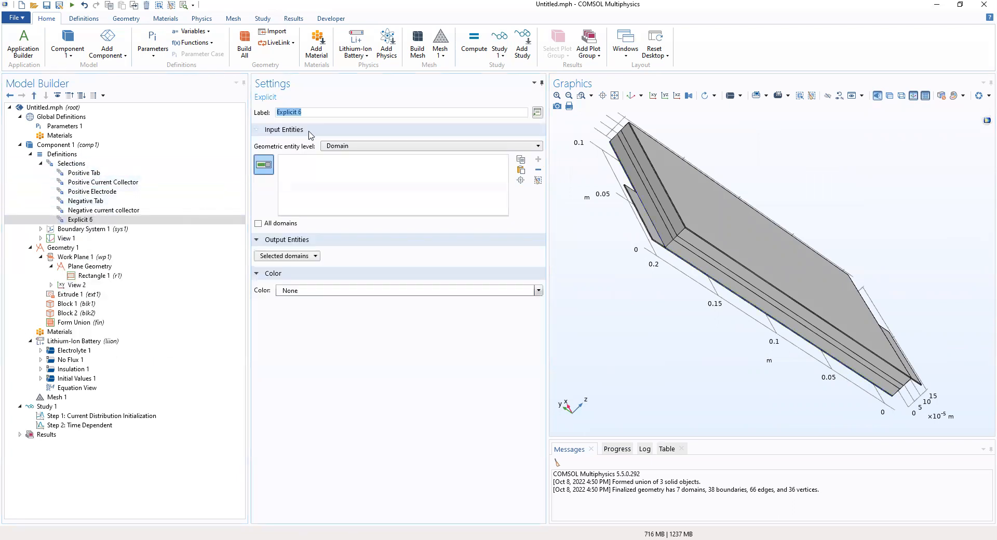
pyautogui.click(299, 114)
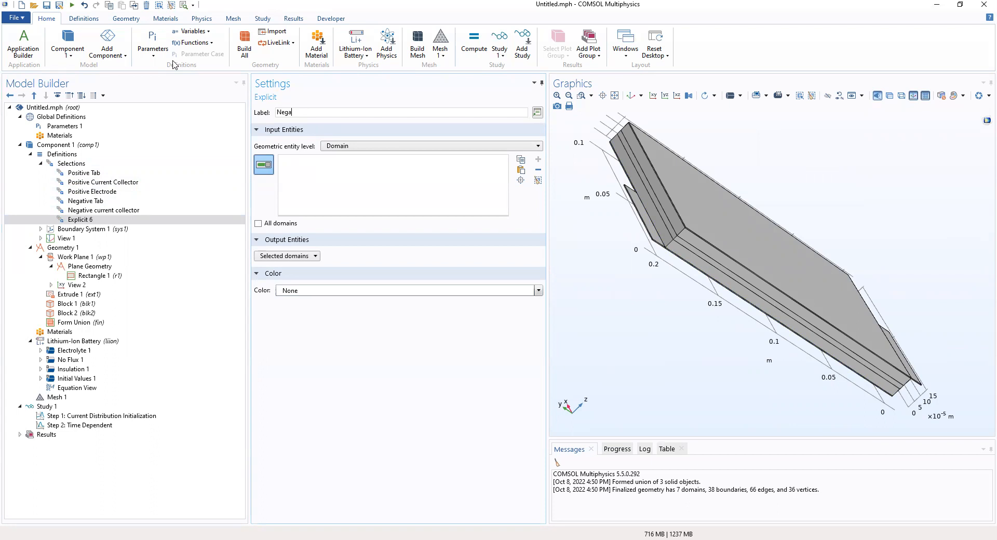
pyautogui.write('ive electrode')
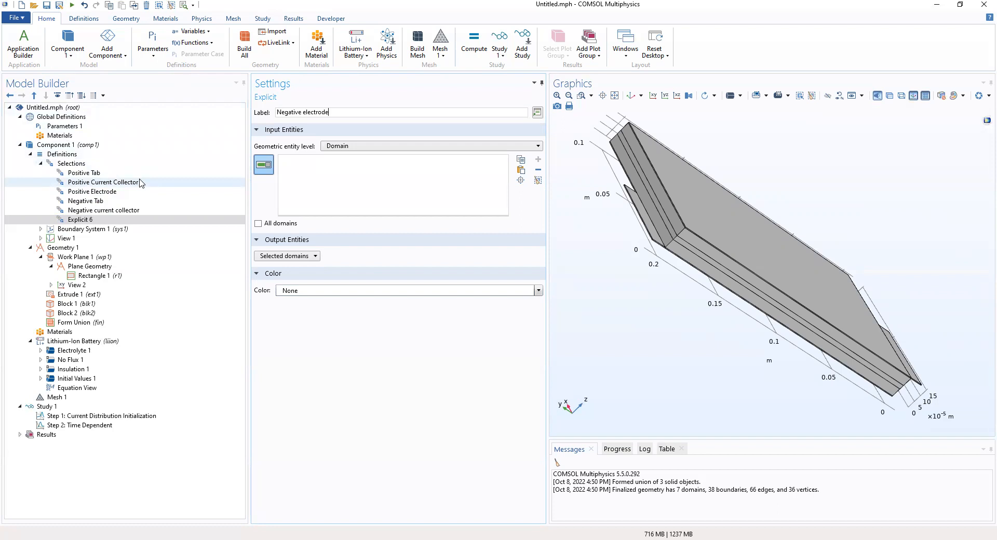
pyautogui.click(678, 248)
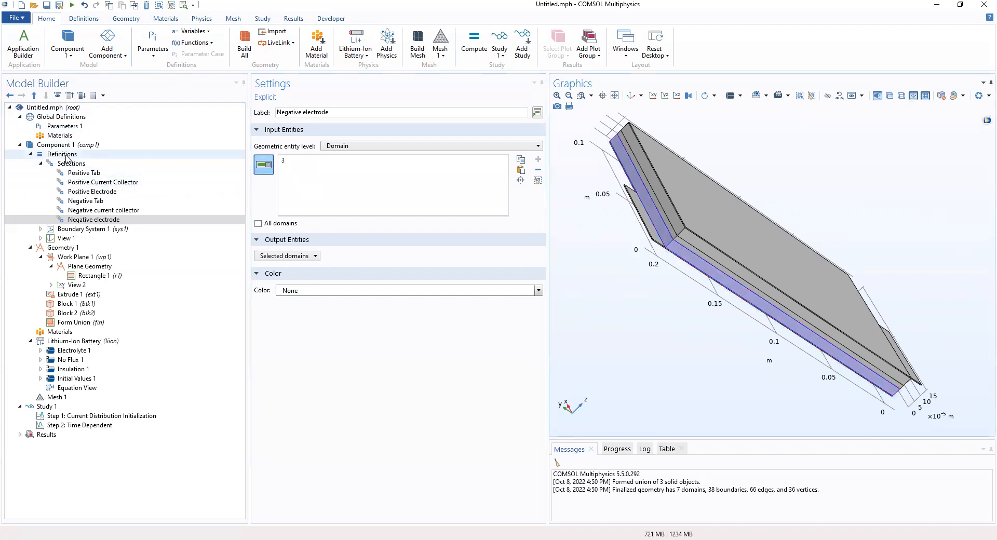
pyautogui.click(89, 195)
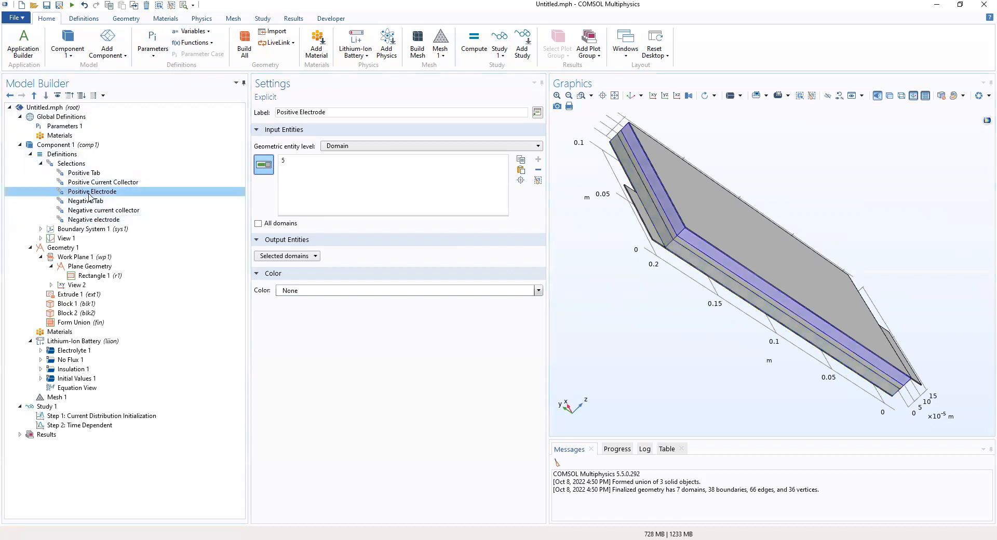
pyautogui.click(92, 221)
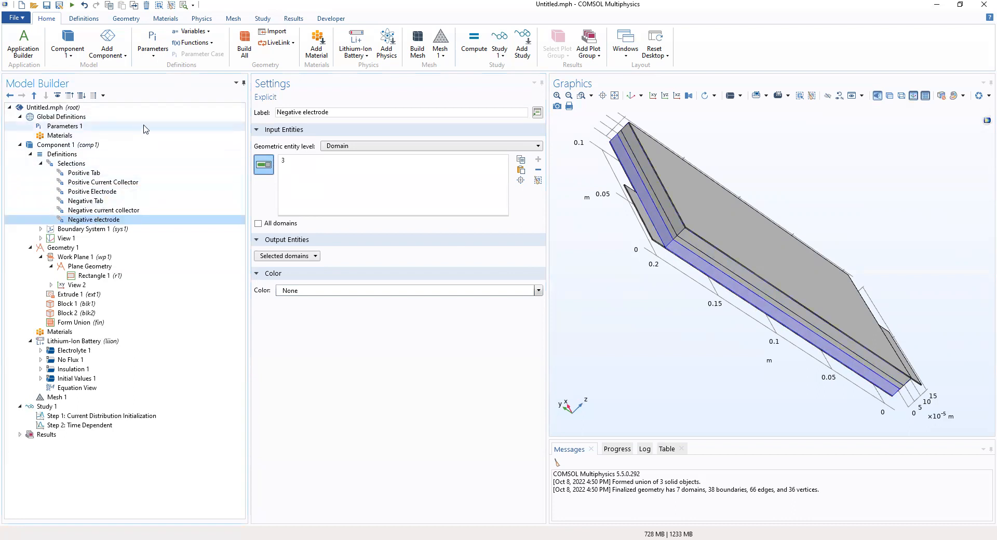
# Step: Add an explicit selection labelled Separator and assign it domain 4, the layer between the two electrodes
pyautogui.click(86, 164)
pyautogui.rightClick(87, 164)
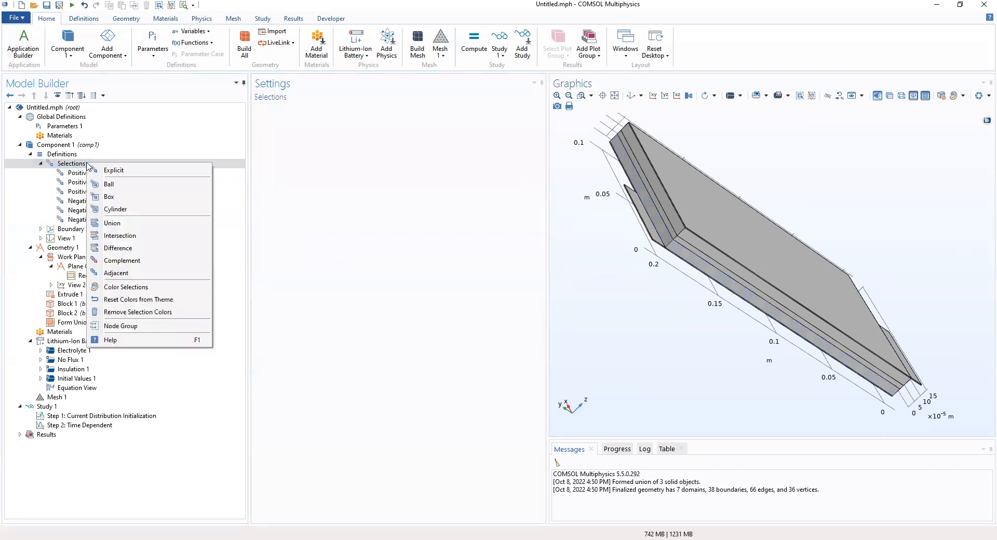
pyautogui.click(112, 174)
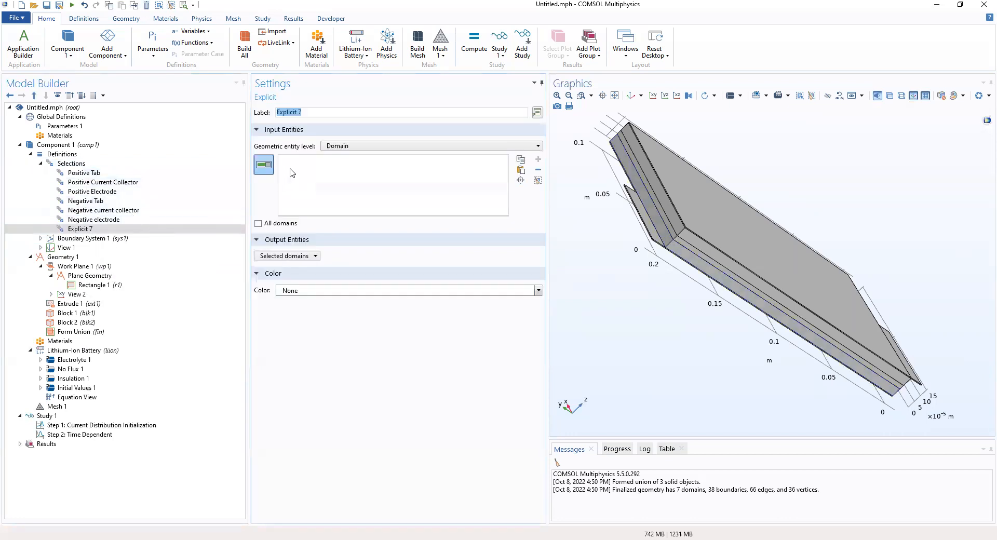
pyautogui.write('Separator')
pyautogui.click(660, 205)
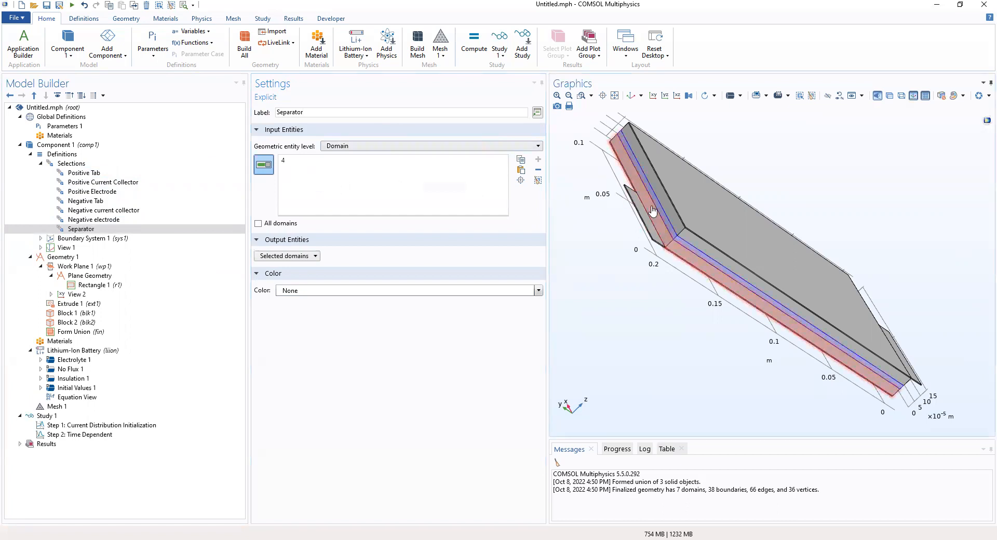
pyautogui.click(115, 229)
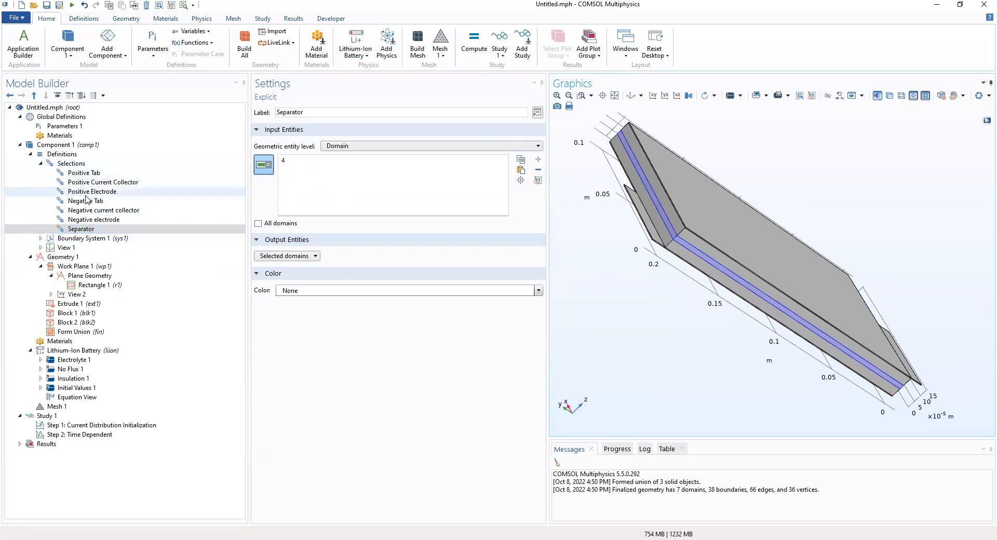
pyautogui.click(94, 230)
# Step: Add an explicit selection labelled Negative Tab End and set its geometric entity level to Boundary
pyautogui.click(72, 163)
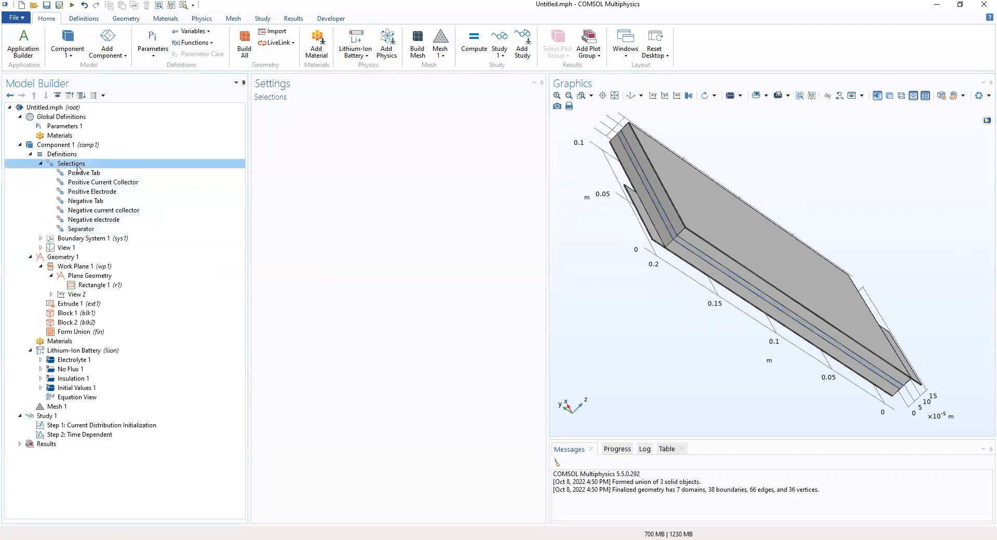
pyautogui.rightClick(78, 165)
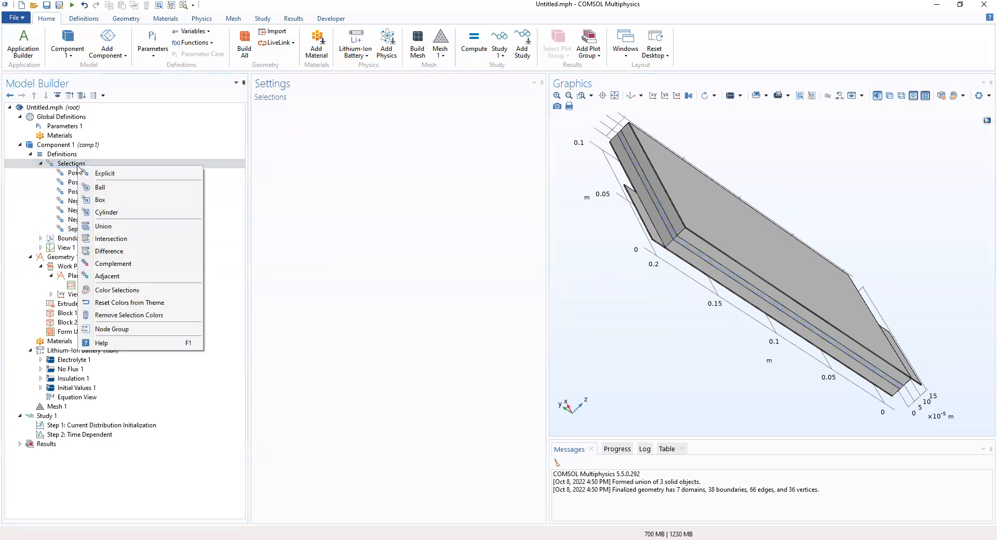
pyautogui.click(106, 173)
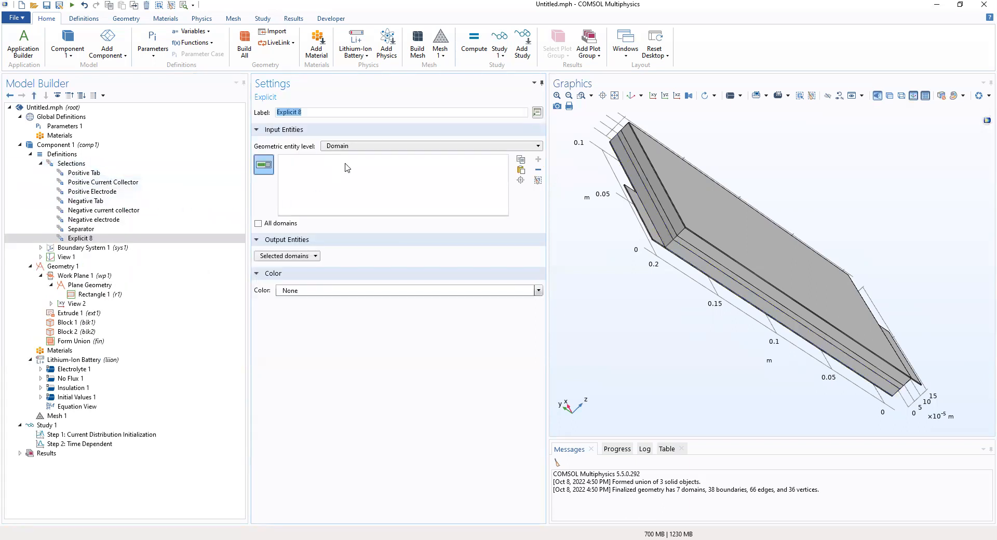
pyautogui.write('Negative Tab End')
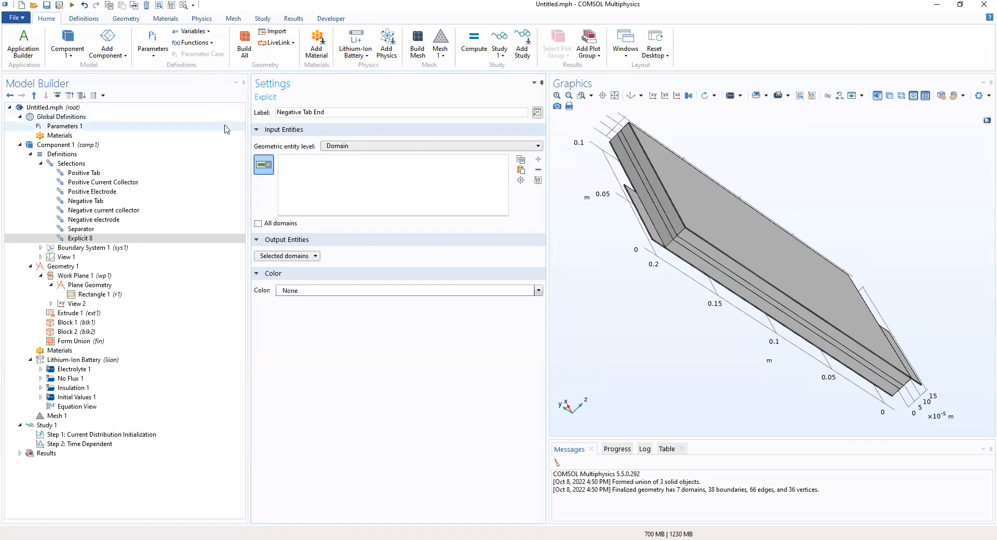
pyautogui.click(335, 148)
pyautogui.click(332, 156)
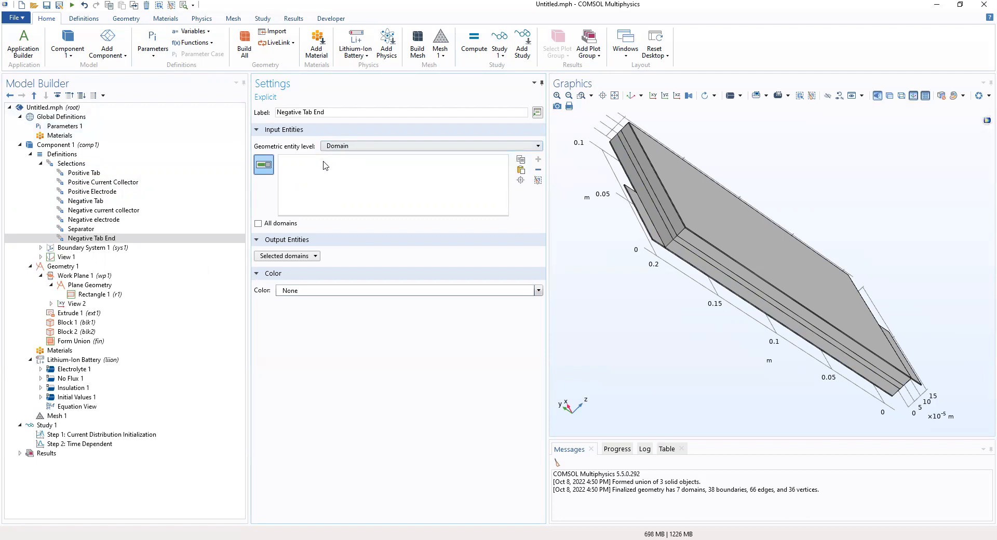
pyautogui.click(335, 147)
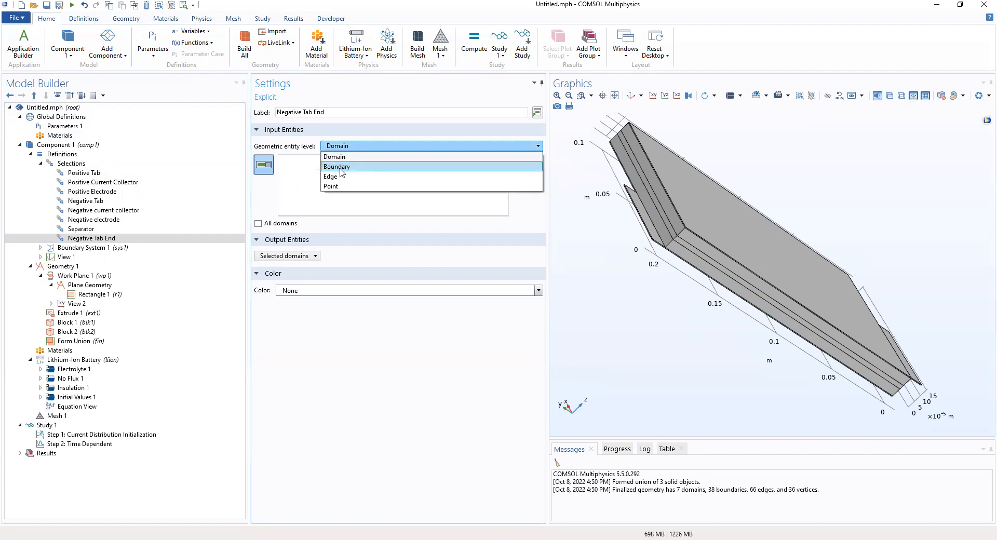
pyautogui.click(341, 166)
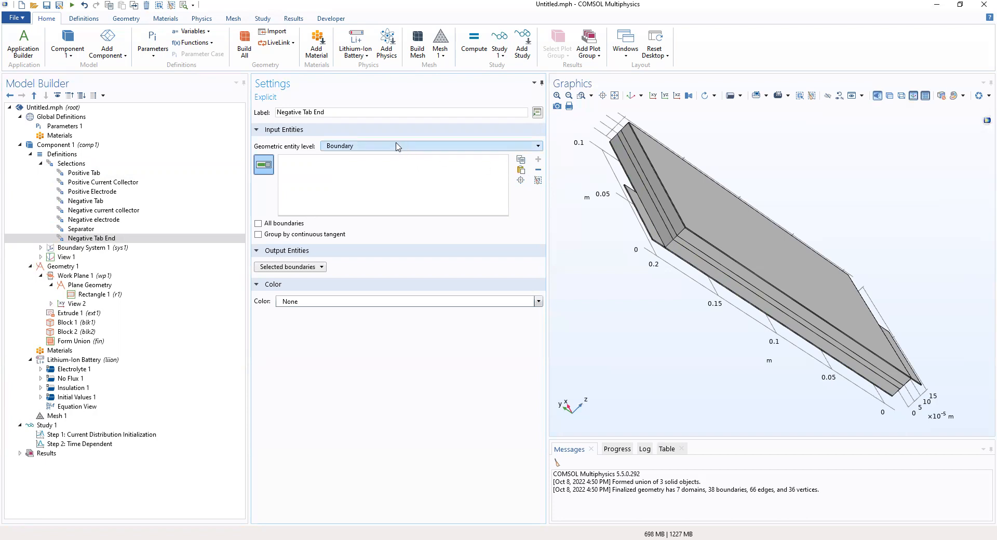
# Step: Assign boundary 29, the outer end face of the negative tab, to the Negative Tab End selection by entering its number
pyautogui.click(522, 173)
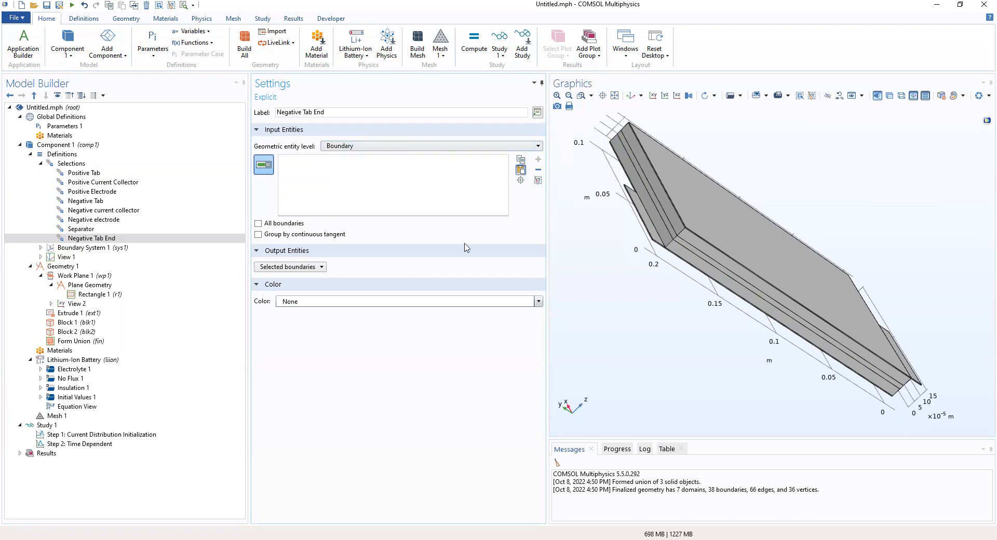
pyautogui.write('29')
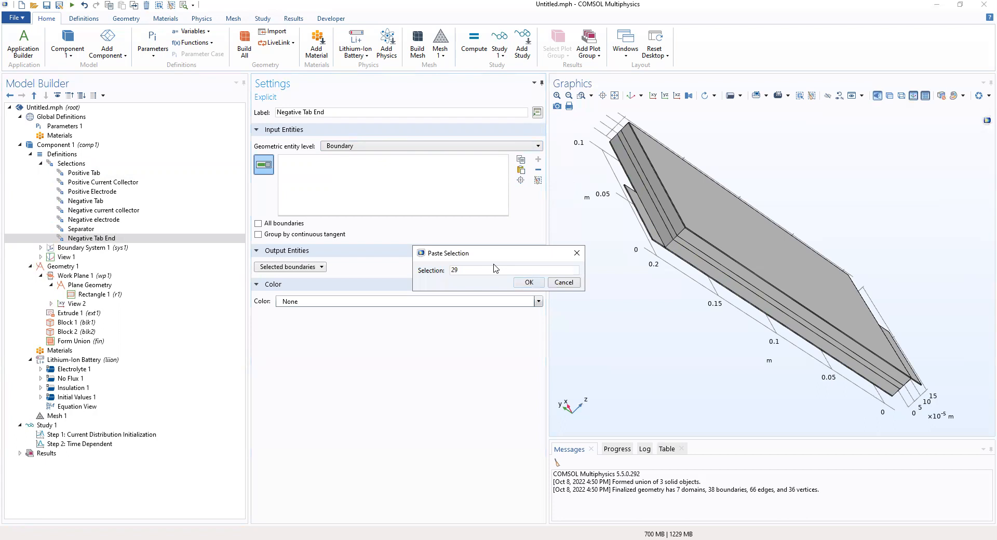
pyautogui.click(530, 283)
pyautogui.moveTo(710, 284); pyautogui.dragTo(743, 291)
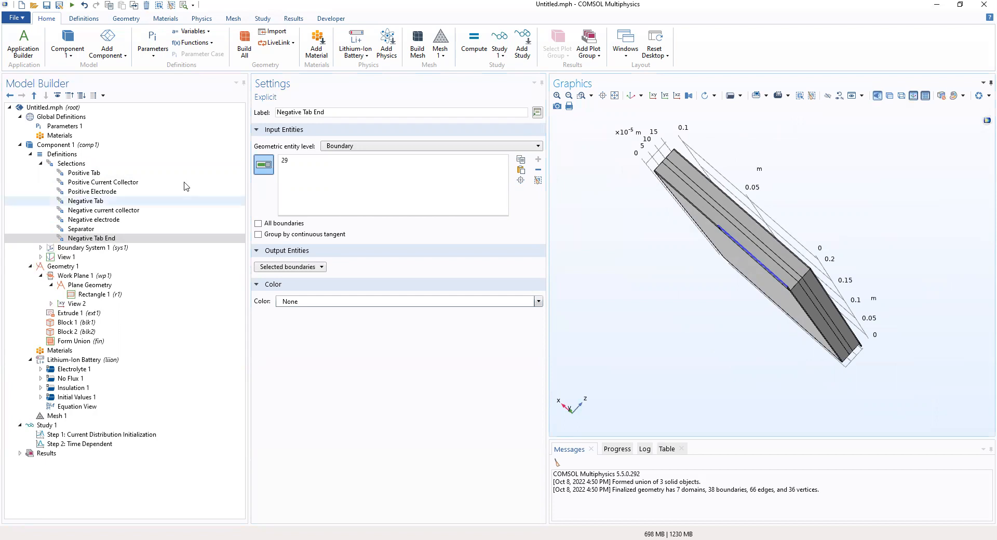
# Step: Add an explicit selection labelled Positive Tab end and set its geometric entity level to Boundary
pyautogui.rightClick(95, 165)
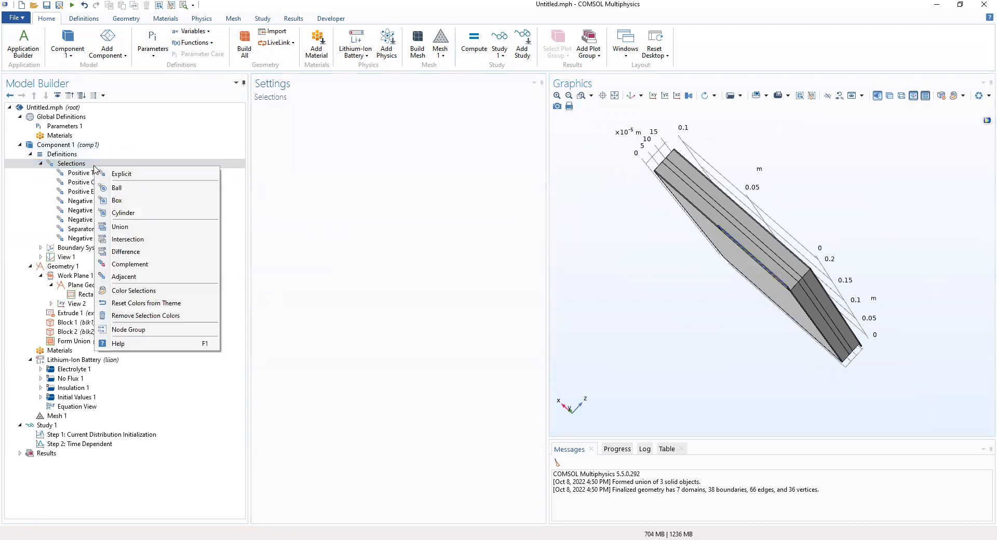
pyautogui.click(123, 173)
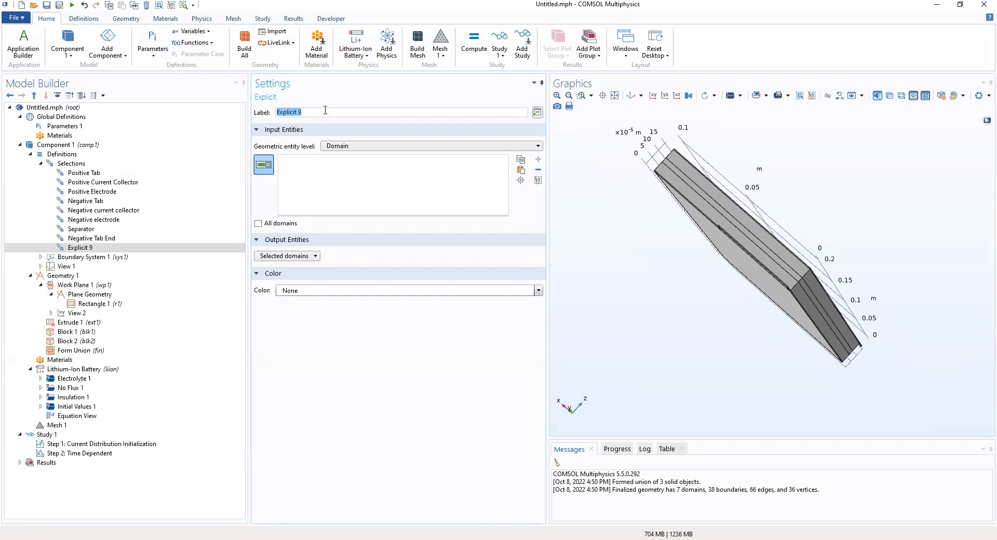
pyautogui.write('Positive Tab end')
pyautogui.click(338, 146)
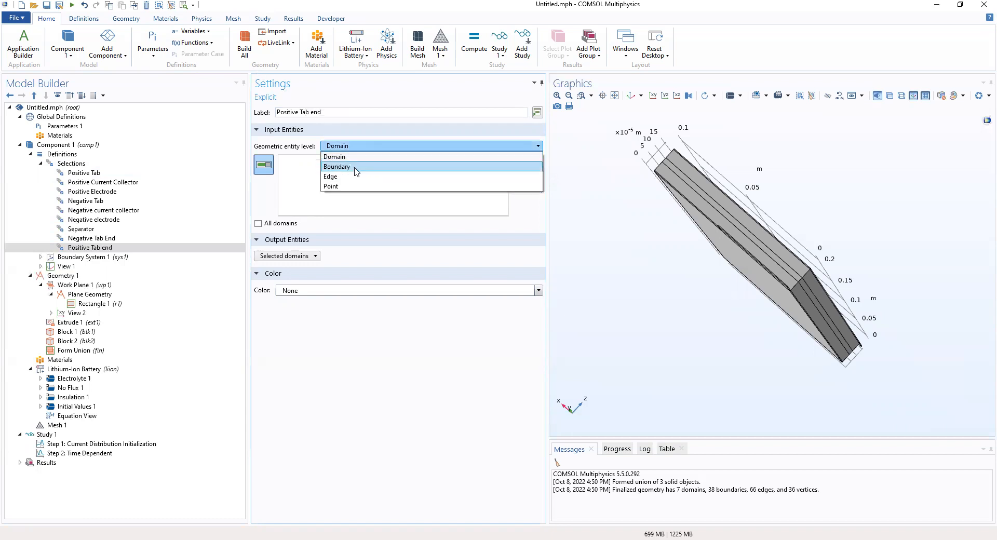
pyautogui.click(356, 172)
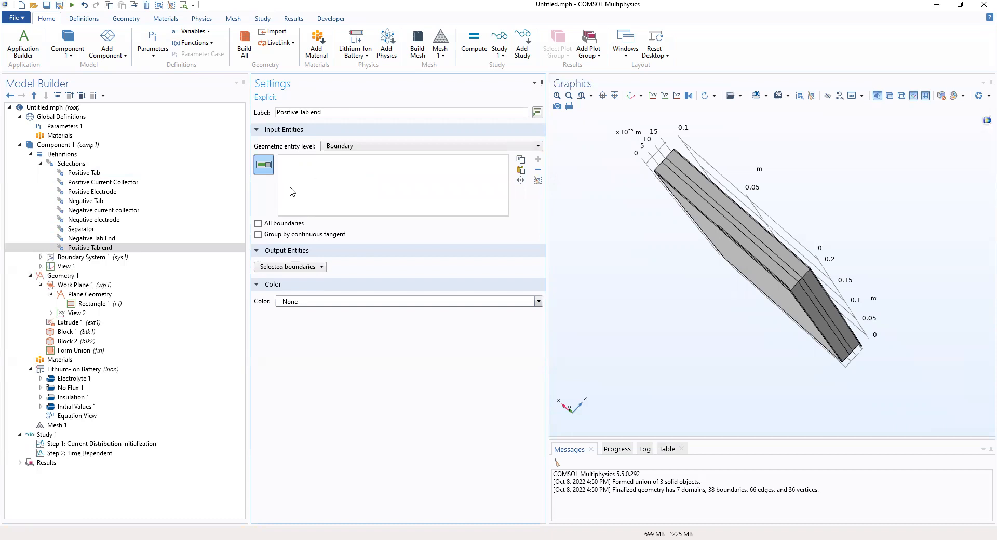
# Step: Check which face the Negative Tab End selection covers and locate the matching end face on the positive tab
pyautogui.click(109, 238)
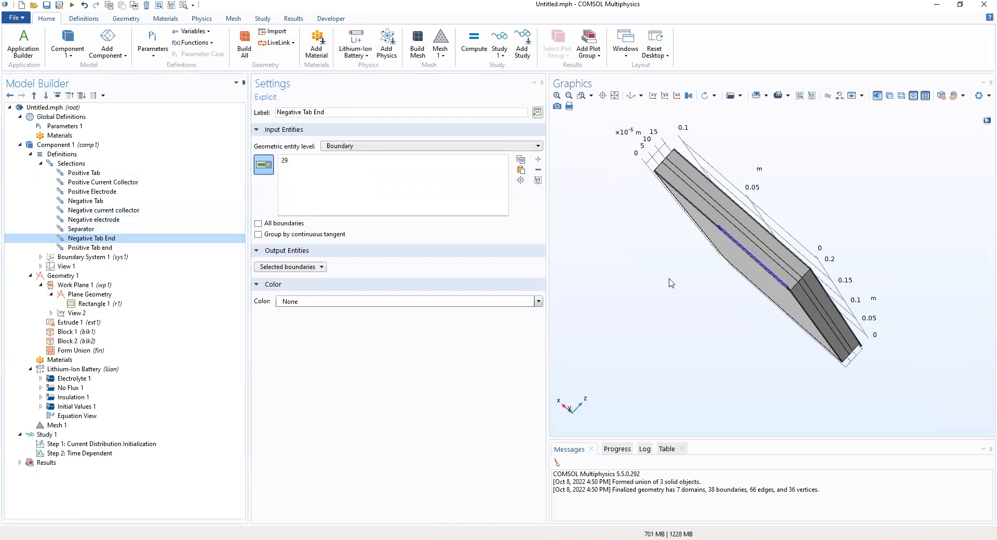
pyautogui.moveTo(716, 302); pyautogui.dragTo(688, 271)
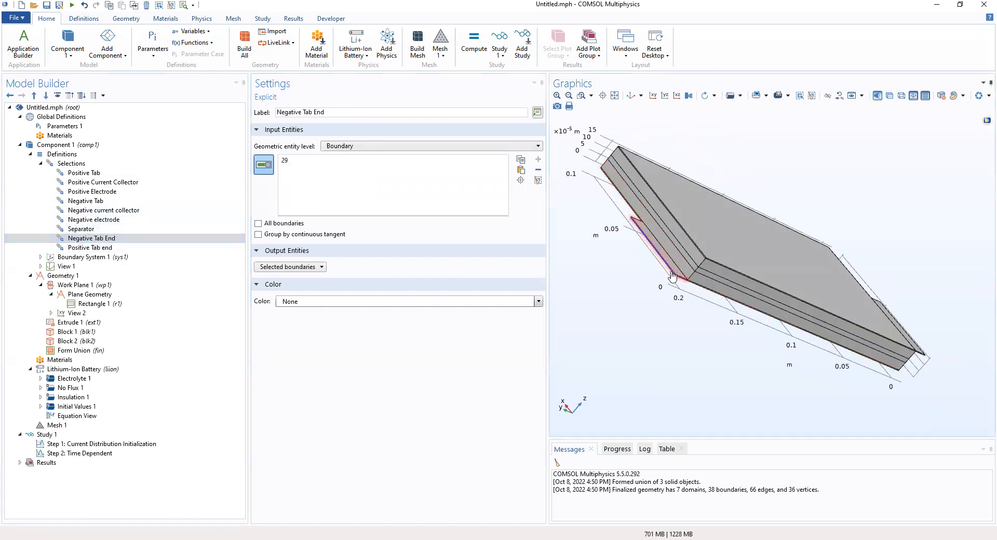
pyautogui.moveTo(904, 371); pyautogui.dragTo(794, 362)
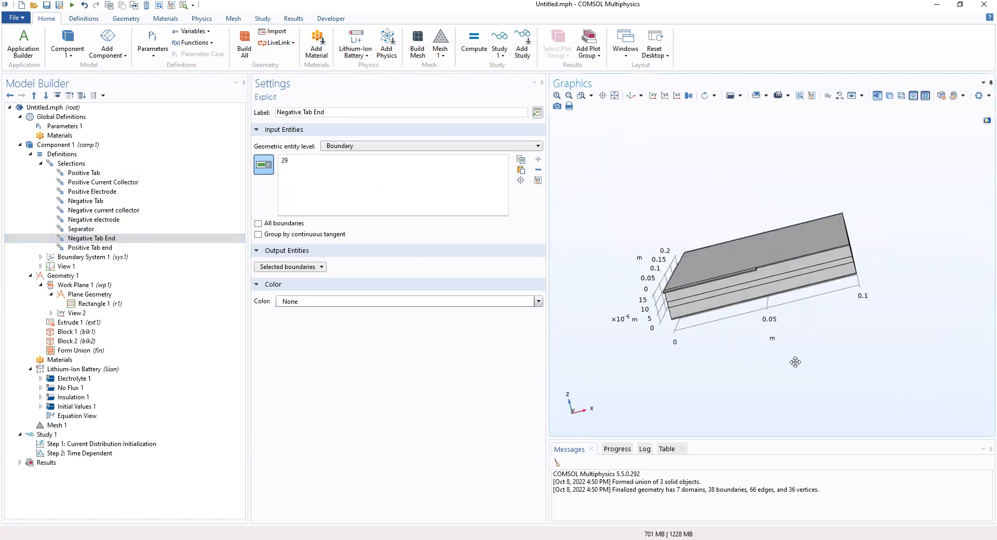
pyautogui.click(691, 283)
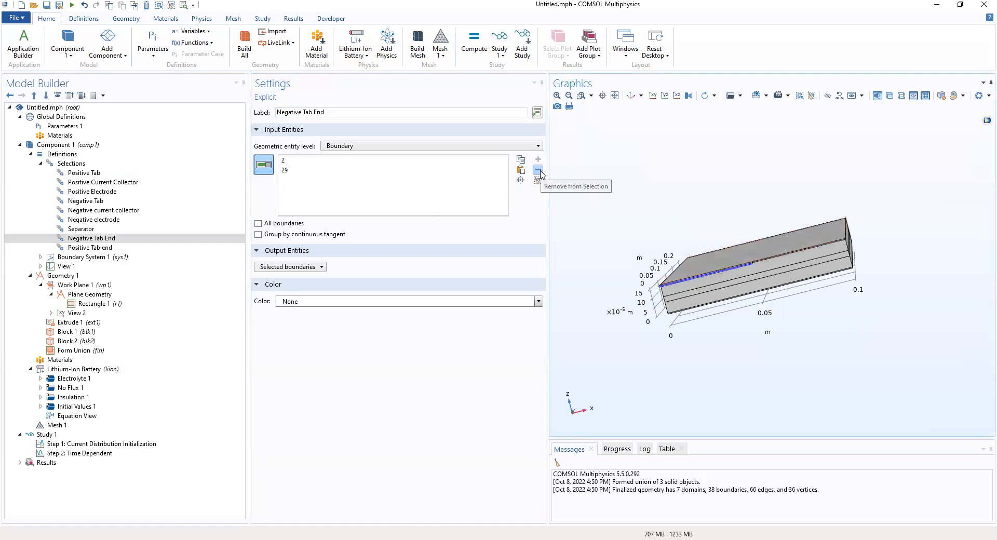
pyautogui.click(299, 160)
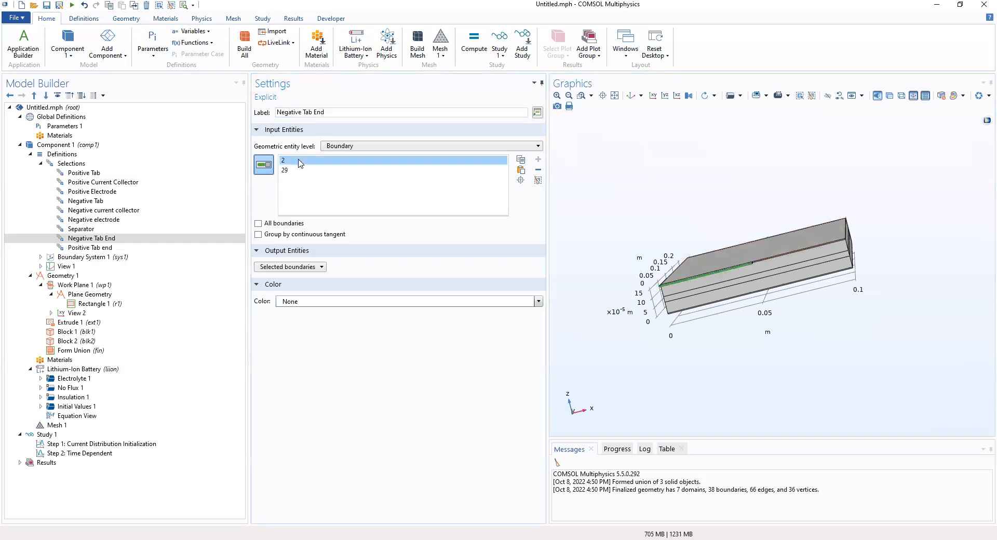
pyautogui.click(538, 170)
pyautogui.click(115, 238)
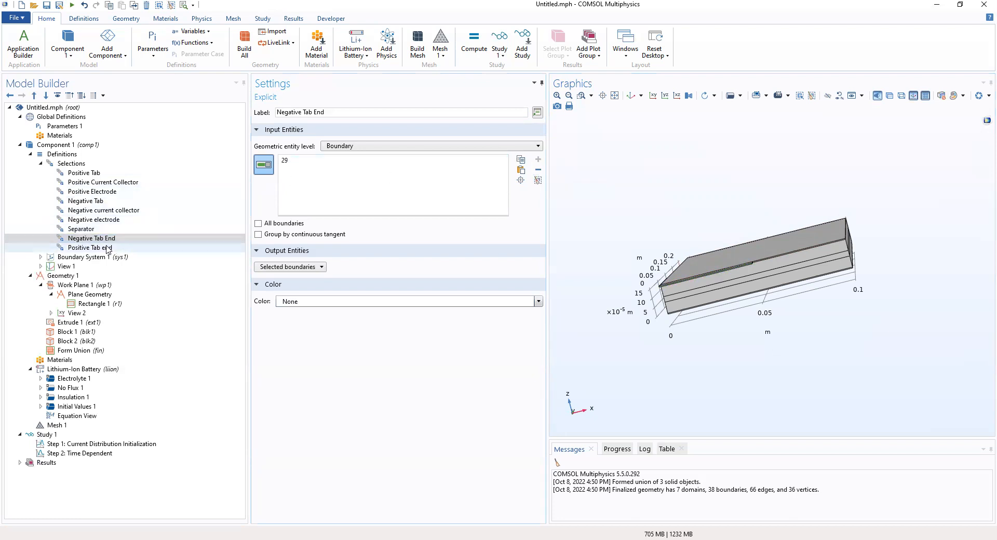
# Step: Assign boundary 2, the outer end face of the positive tab, to the Positive Tab end selection
pyautogui.click(108, 248)
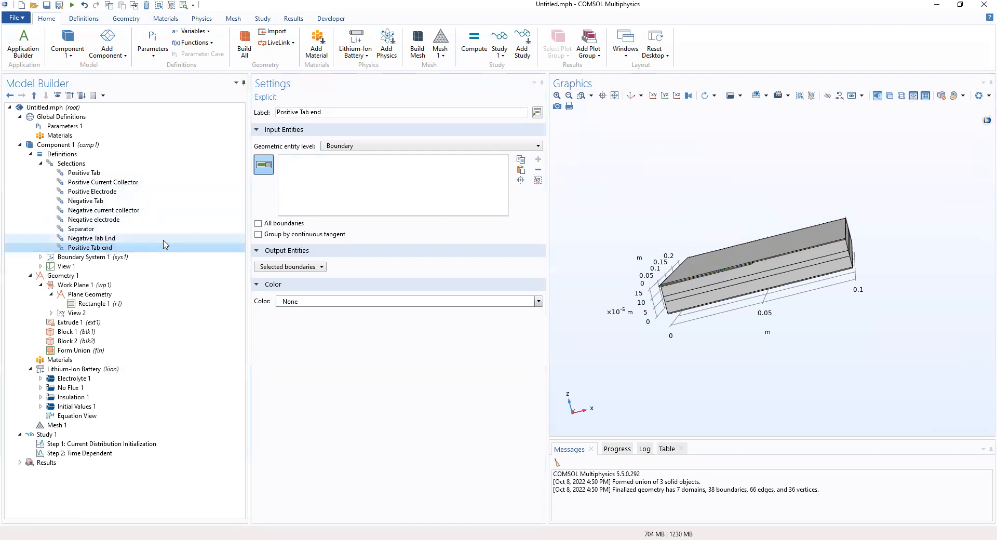
pyautogui.click(695, 281)
pyautogui.moveTo(743, 360); pyautogui.dragTo(753, 316)
# Step: Compare the boundaries covered by the Negative Tab End and Positive Tab end selections on the cell geometry
pyautogui.click(83, 238)
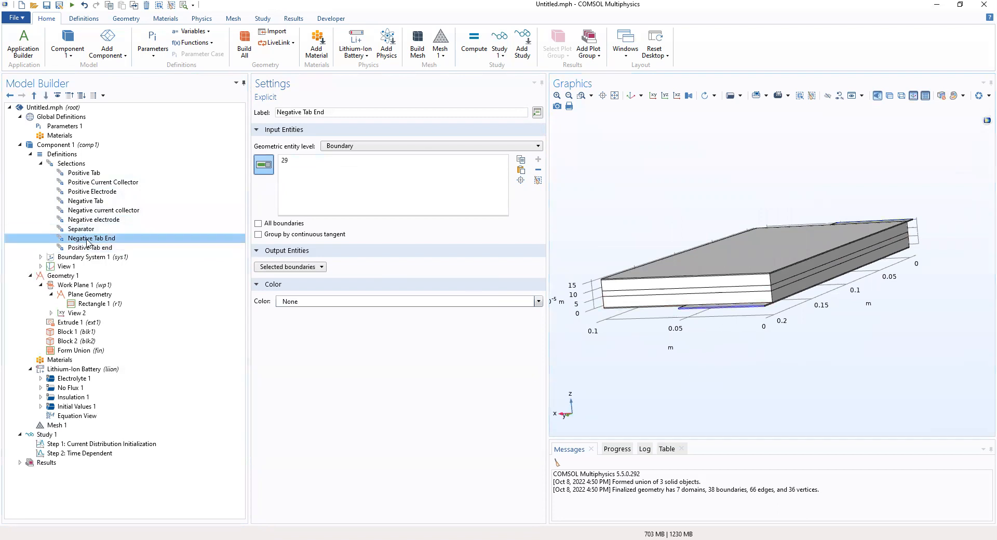
pyautogui.click(89, 248)
pyautogui.moveTo(844, 343)
pyautogui.mouseDown()
pyautogui.moveTo(736, 373)
pyautogui.moveTo(836, 341)
pyautogui.mouseUp()
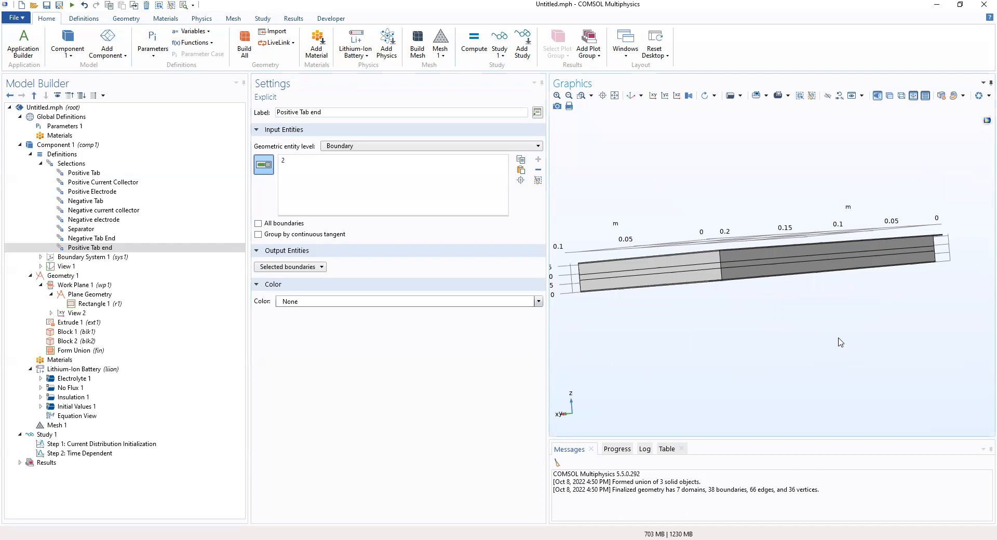
pyautogui.click(59, 156)
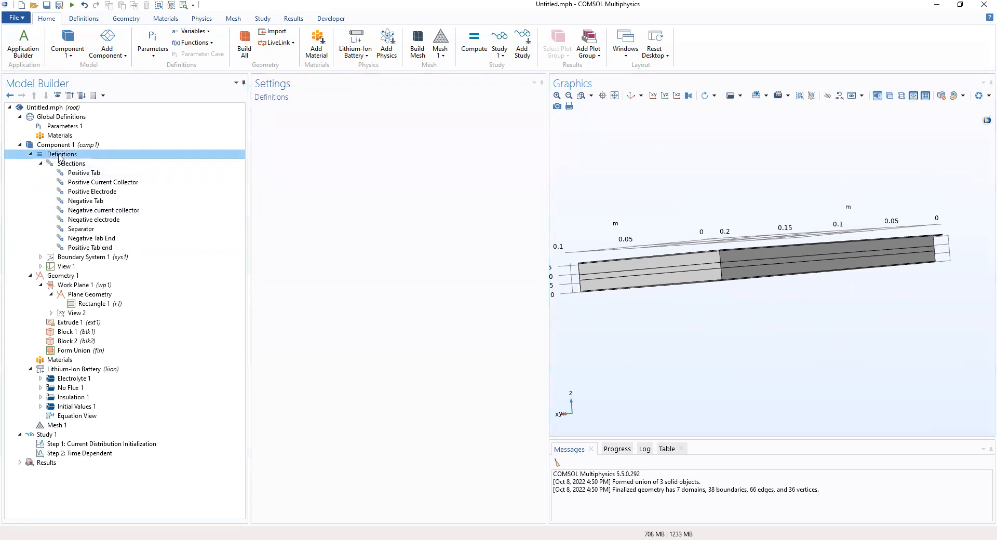
# Step: Add a domain-level union selection that combines the Negative Tab and Negative current collector selections
pyautogui.rightClick(59, 157)
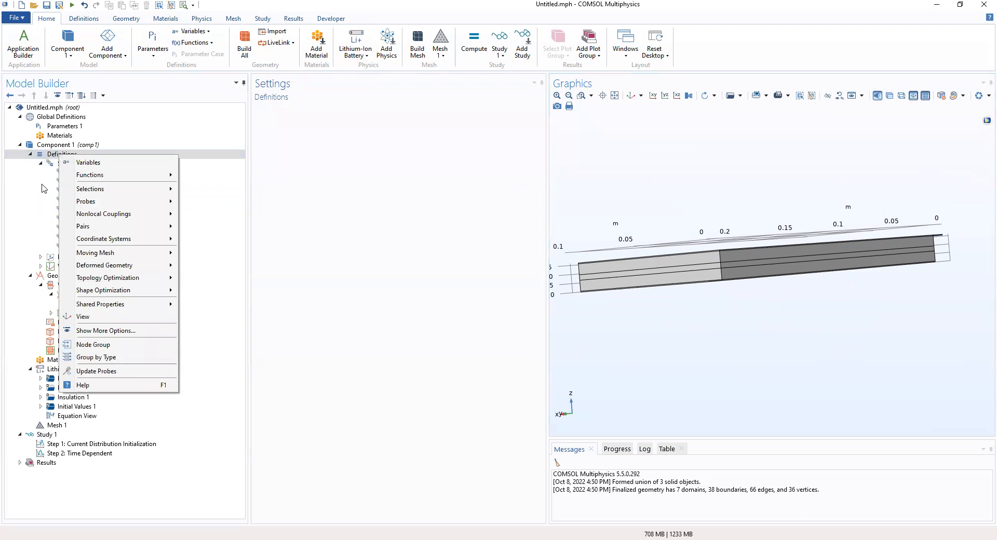
pyautogui.moveTo(109, 180)
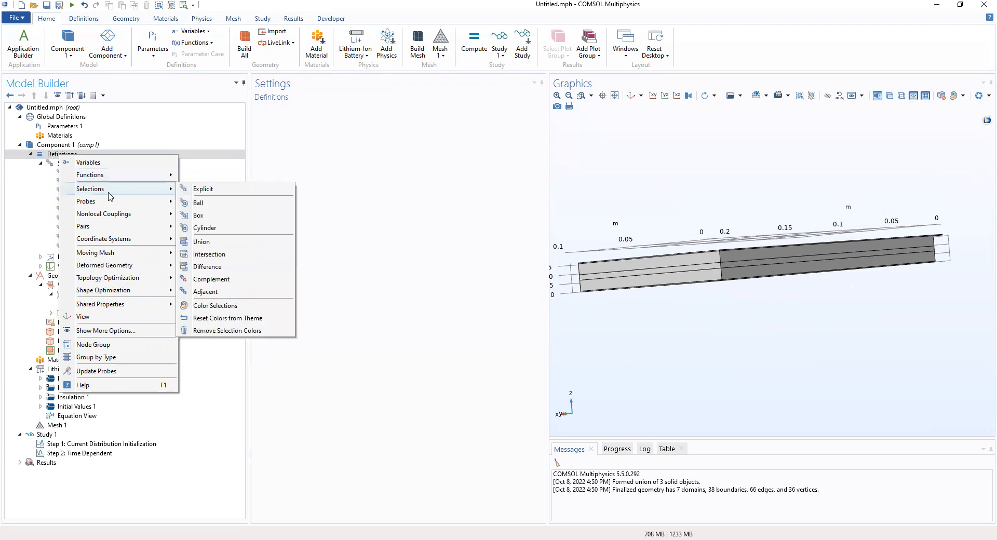
pyautogui.click(224, 241)
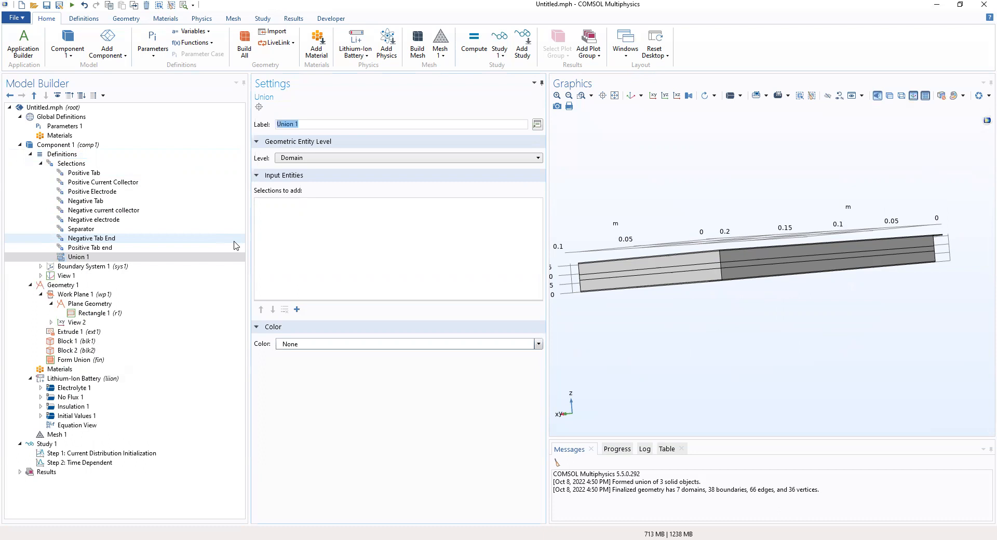
pyautogui.click(235, 257)
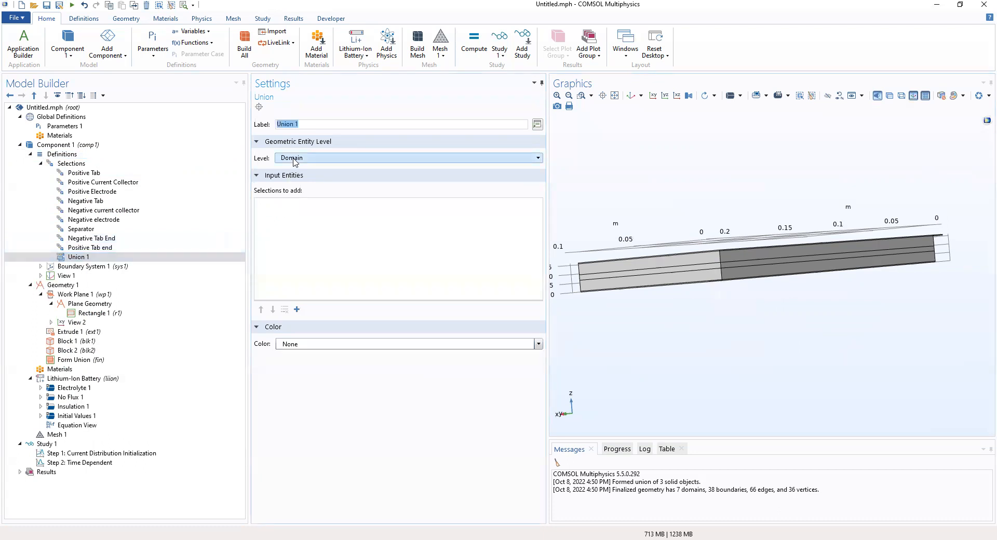
pyautogui.click(297, 310)
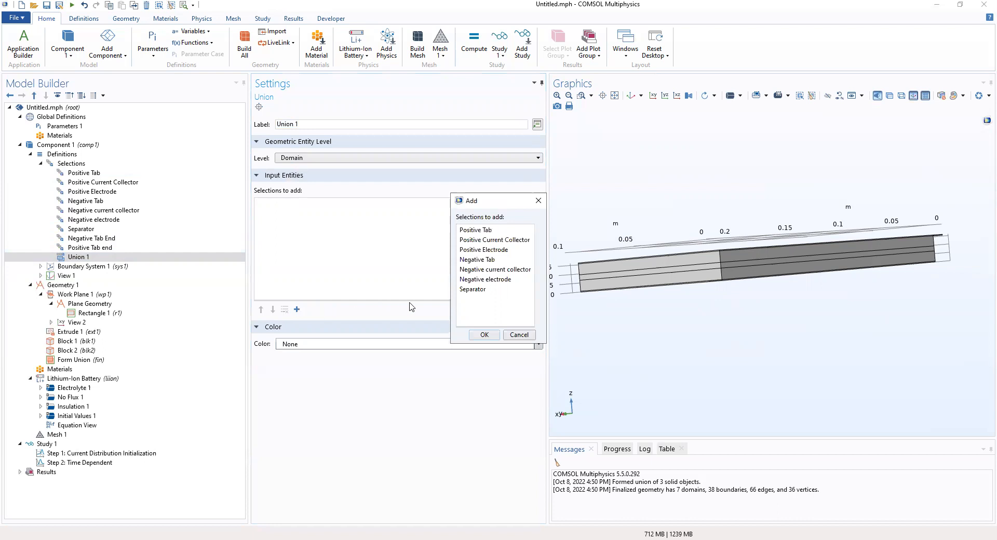
pyautogui.click(485, 262)
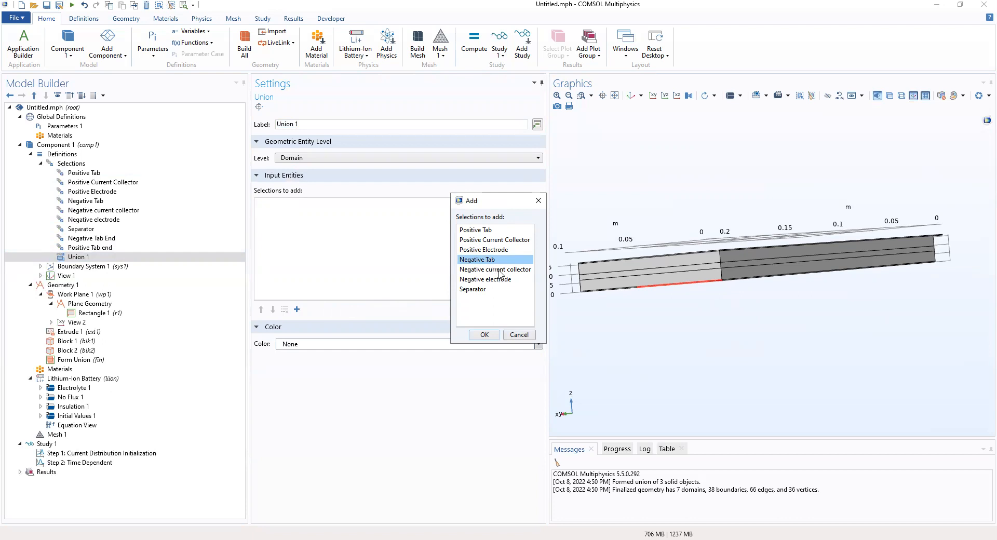
pyautogui.keyDown('ctrl'); pyautogui.click(501, 272); pyautogui.keyUp('ctrl')
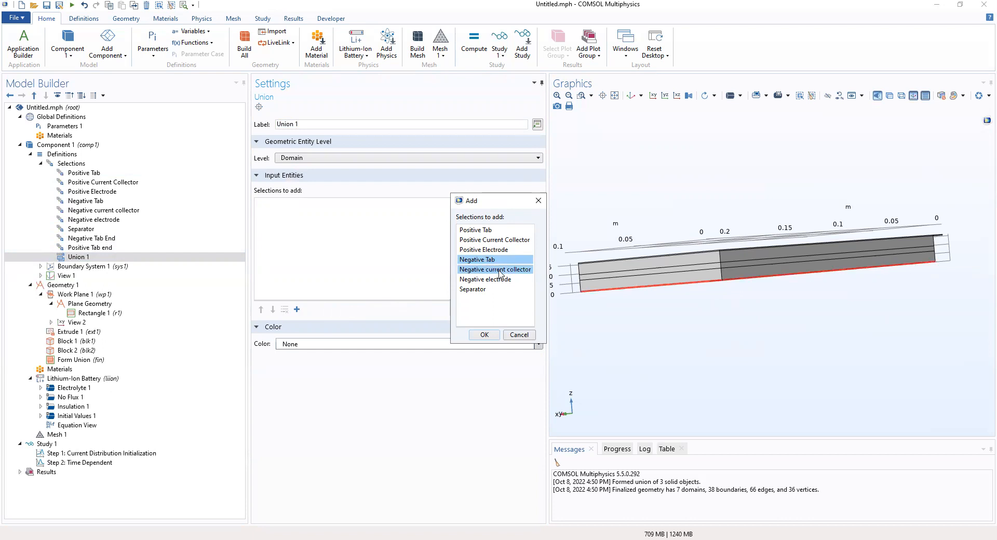
pyautogui.click(487, 335)
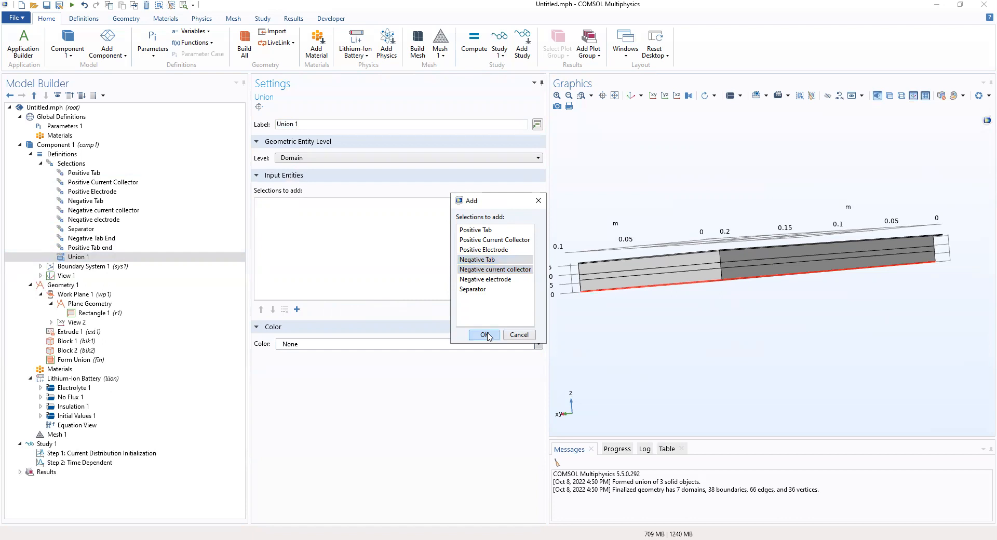
# Step: Label the new union selection Negative Current Collector and Tab
pyautogui.moveTo(303, 126); pyautogui.dragTo(253, 126)
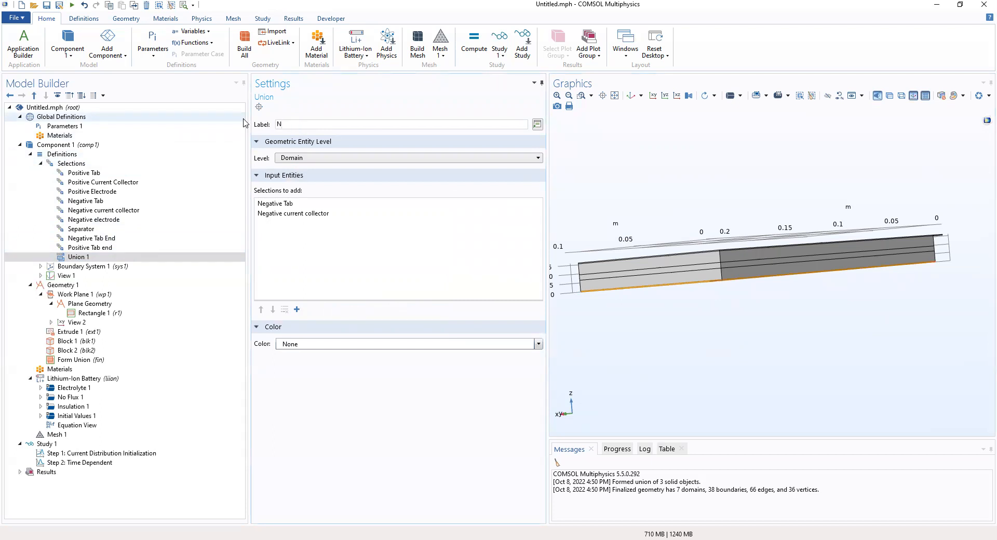
pyautogui.write('a')
pyautogui.press('BackSpace')
pyautogui.write('gative Current Collector and Tab')
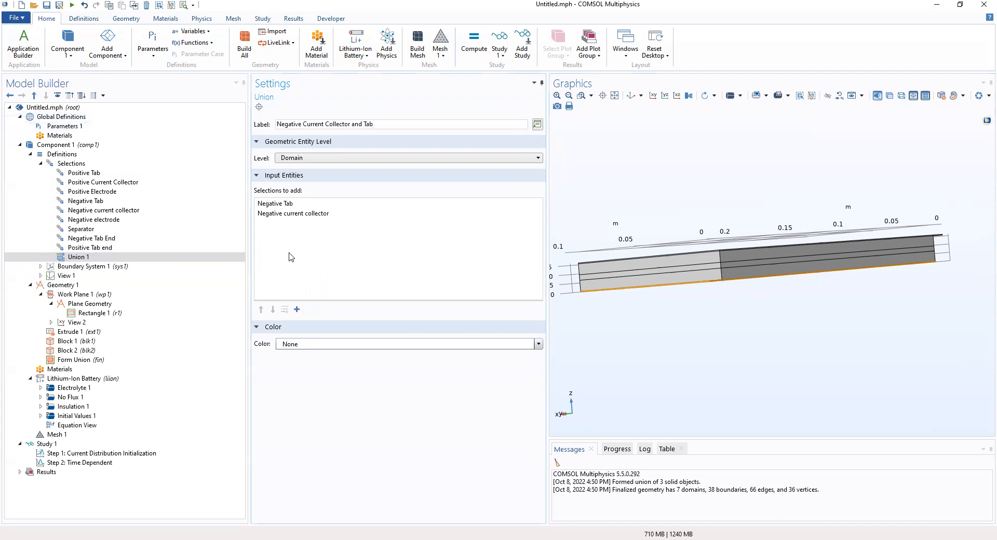
# Step: Add a second union selection and label it Positive Current Collector and Tab
pyautogui.click(75, 165)
pyautogui.rightClick(75, 165)
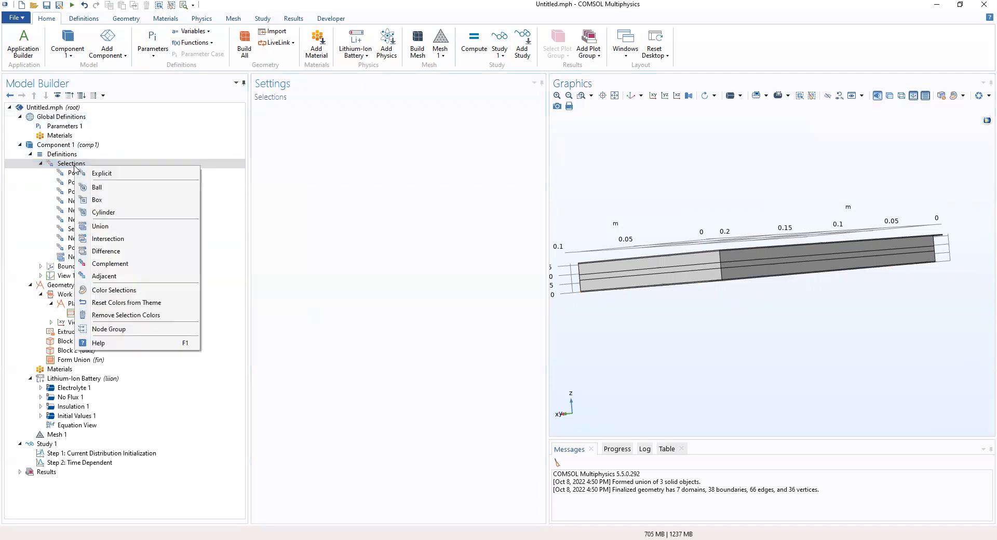
pyautogui.click(121, 228)
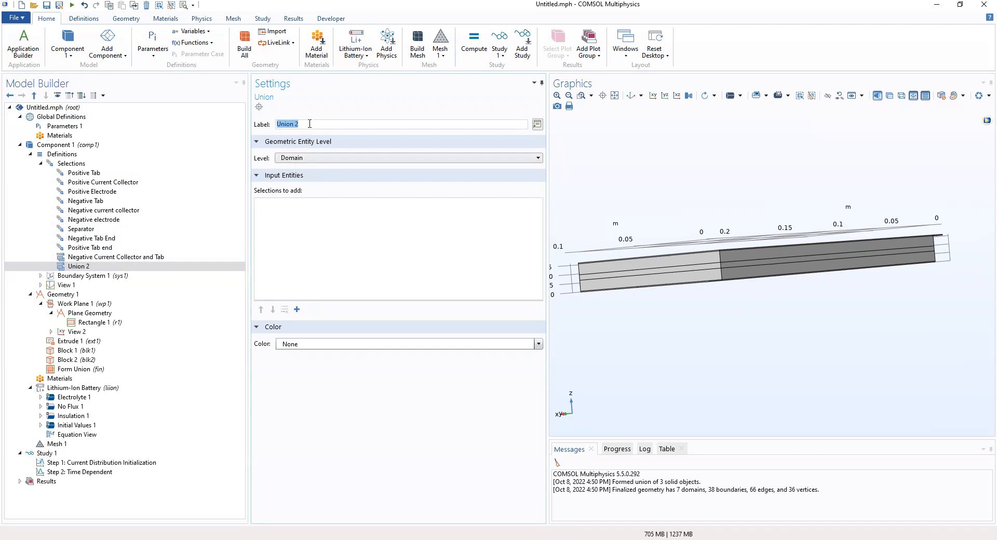
pyautogui.write('Positive Current Collector and Tab')
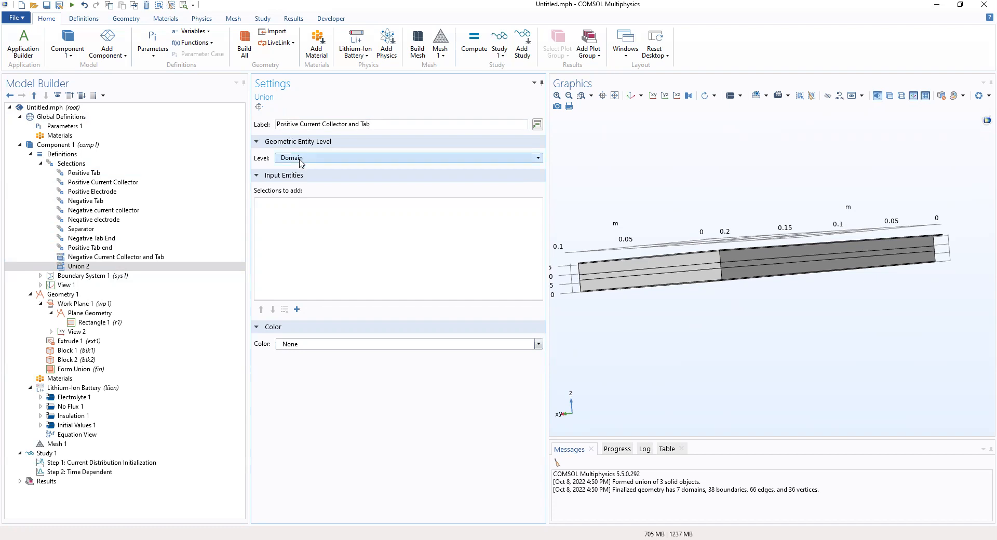
# Step: Add the Positive Tab and Positive Current Collector selections as inputs of the Positive Current Collector and Tab union
pyautogui.click(297, 309)
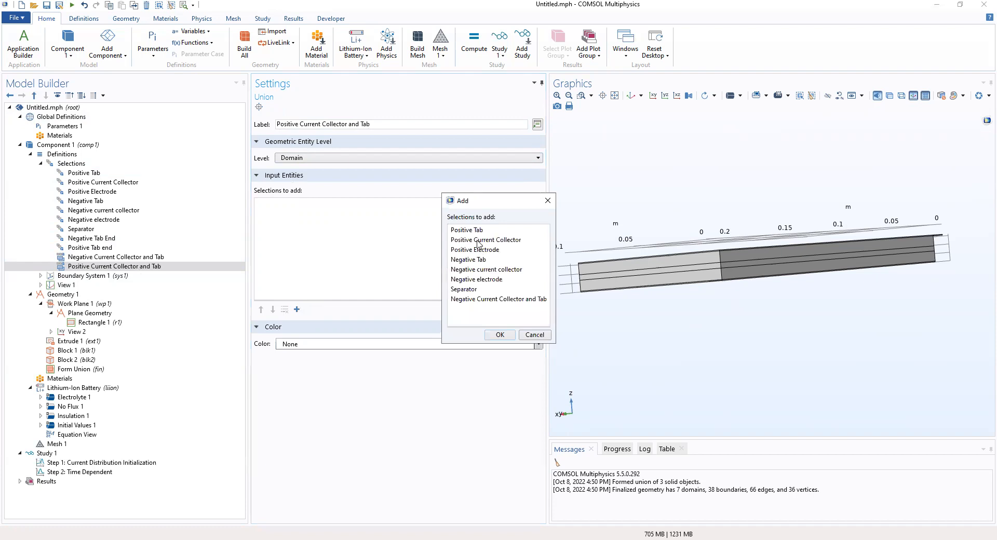
pyautogui.click(474, 230)
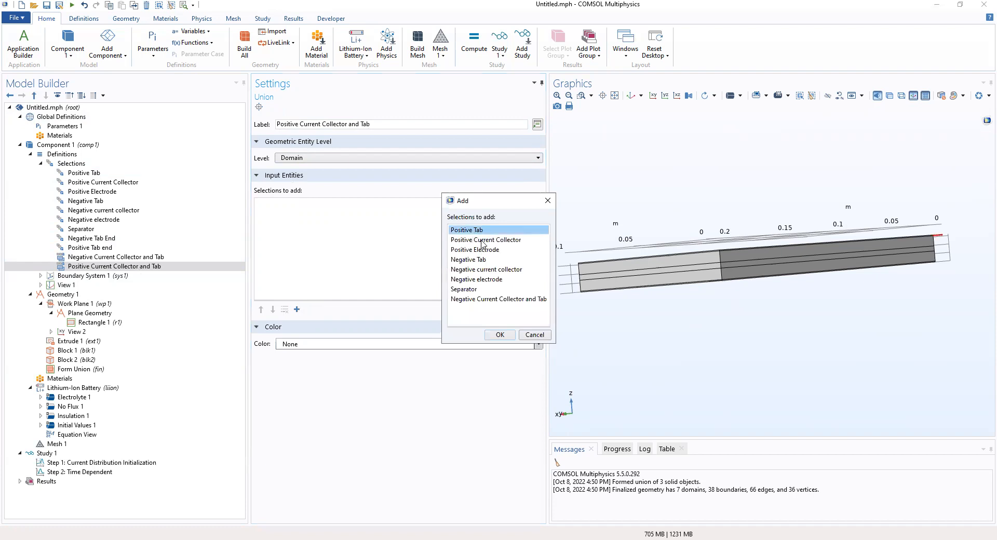
pyautogui.keyDown('ctrl'); pyautogui.click(483, 240); pyautogui.keyUp('ctrl')
pyautogui.click(500, 335)
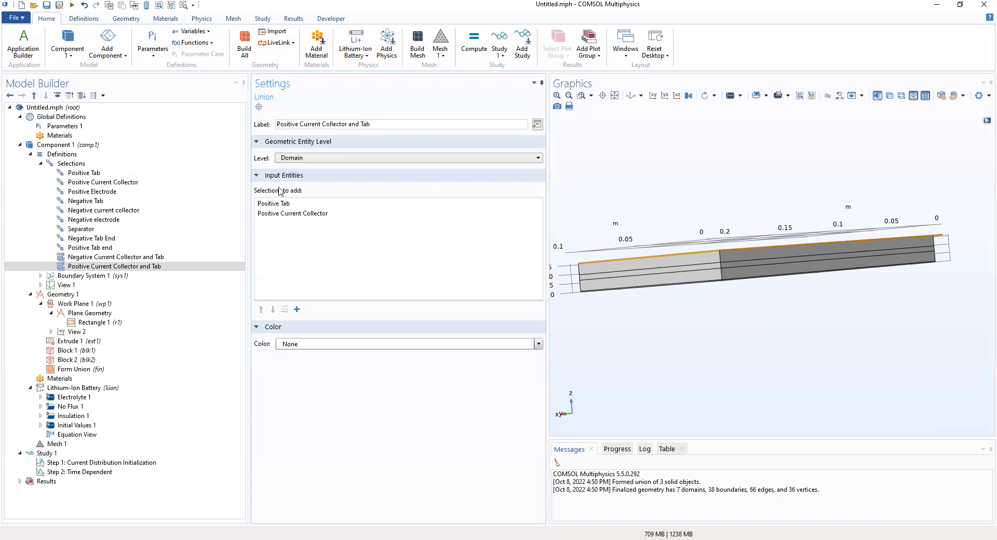
# Step: Add a third union selection and bring up the choice of selections to add to it
pyautogui.click(64, 163)
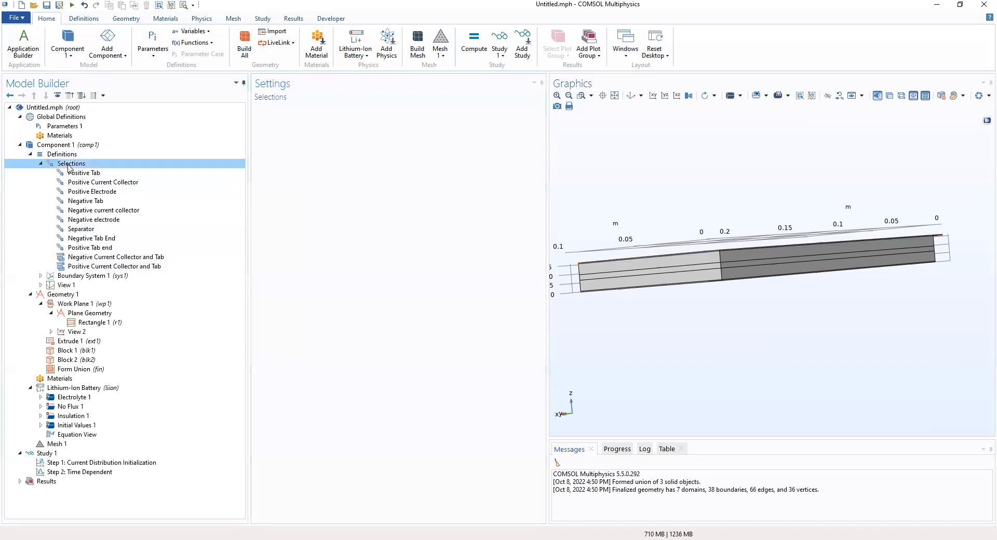
pyautogui.rightClick(65, 164)
pyautogui.click(96, 225)
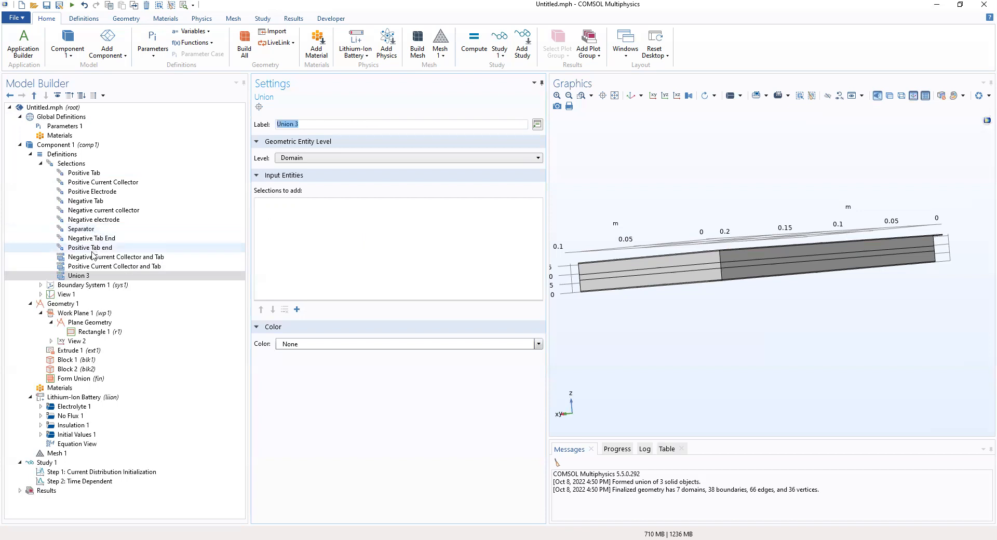
pyautogui.click(297, 310)
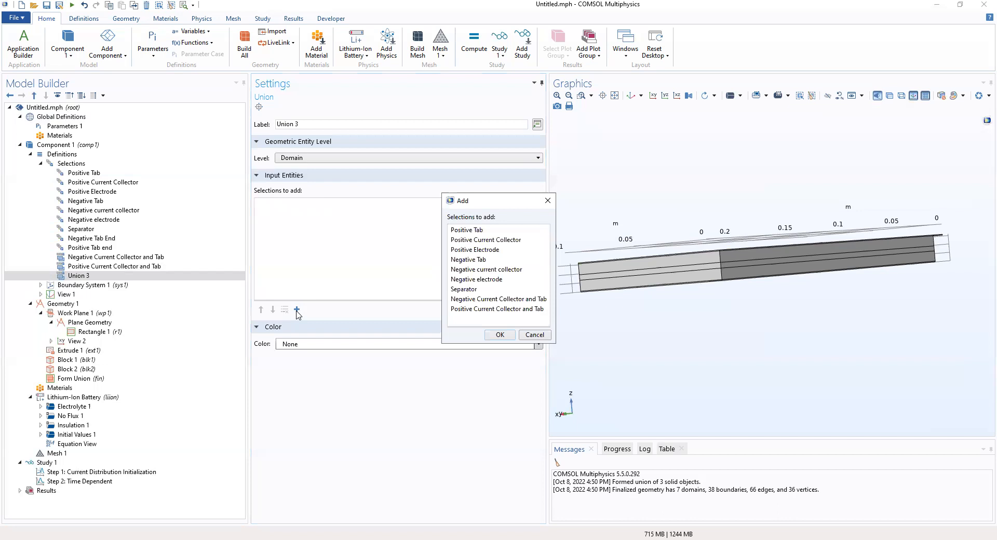
pyautogui.click(473, 269)
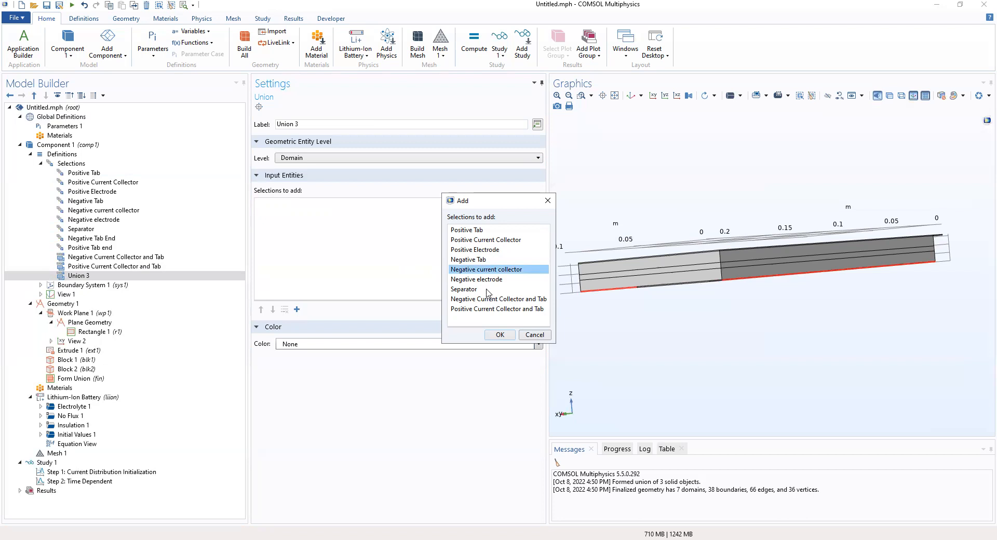
pyautogui.click(484, 240)
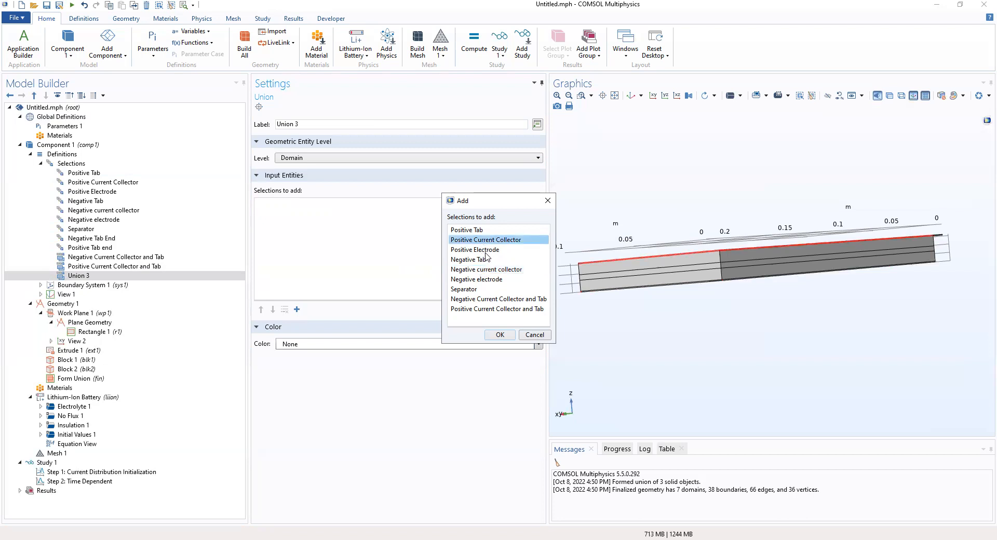
pyautogui.click(493, 270)
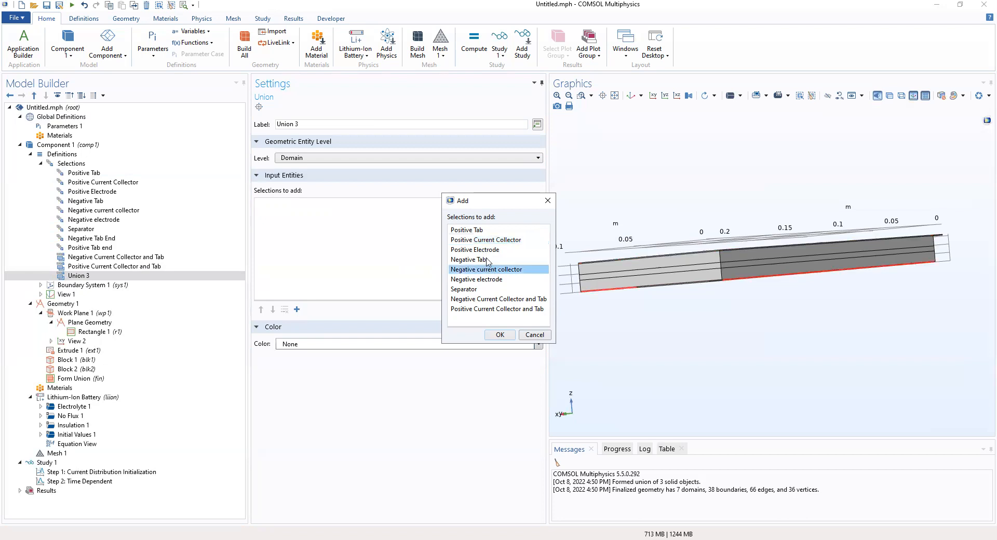
pyautogui.click(484, 241)
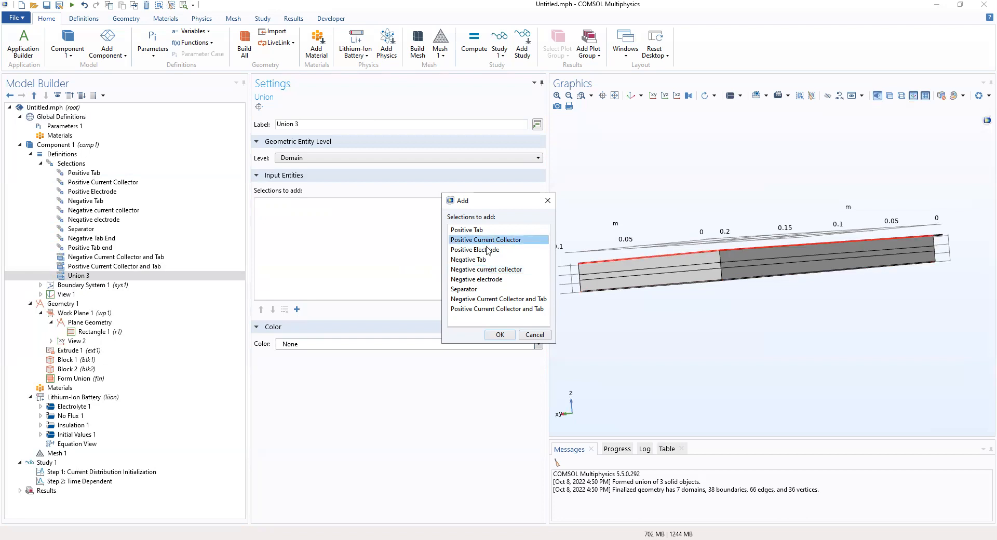
pyautogui.keyDown('shift'); pyautogui.click(503, 270); pyautogui.keyUp('shift')
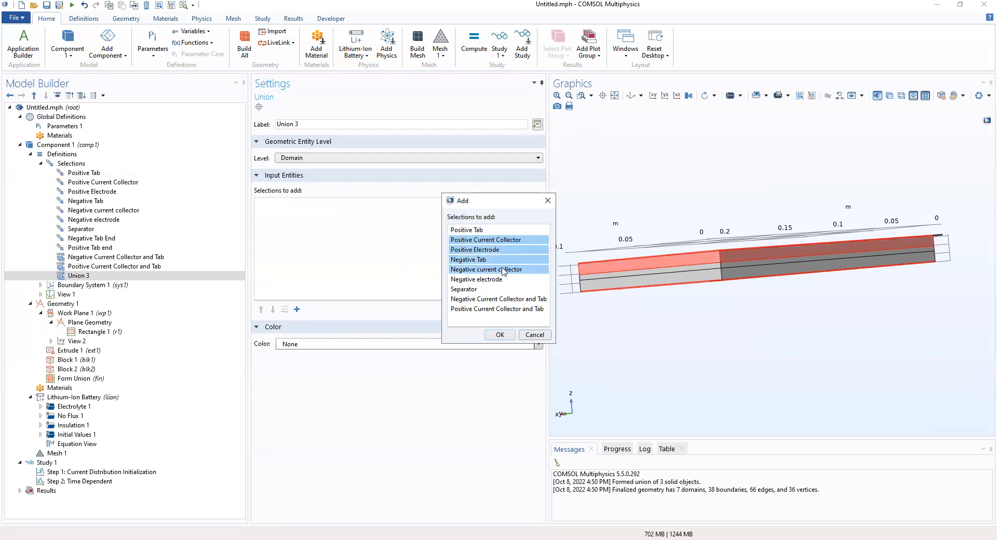
pyautogui.click(493, 260)
pyautogui.keyDown('ctrl'); pyautogui.click(491, 249); pyautogui.keyUp('ctrl')
pyautogui.keyDown('ctrl'); pyautogui.click(491, 240); pyautogui.keyUp('ctrl')
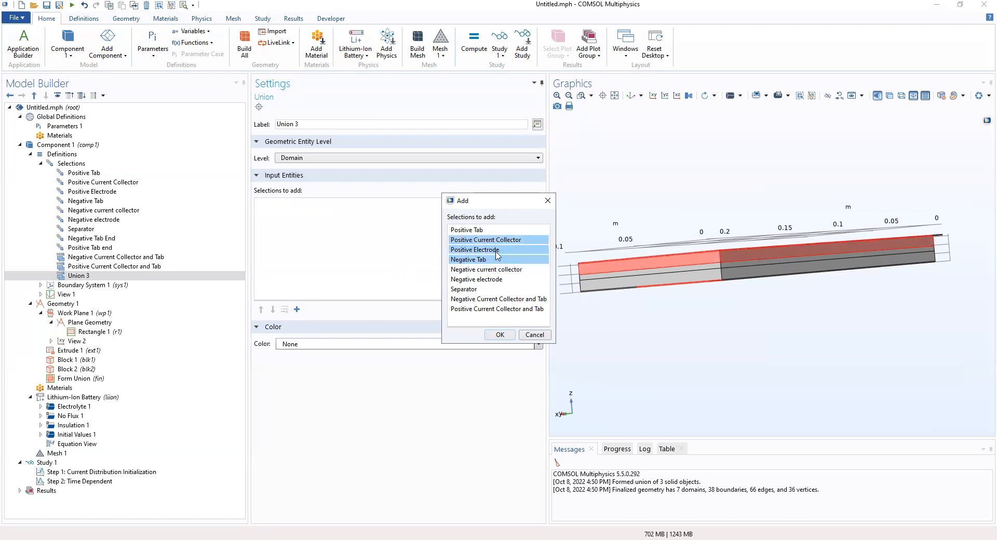
pyautogui.click(498, 240)
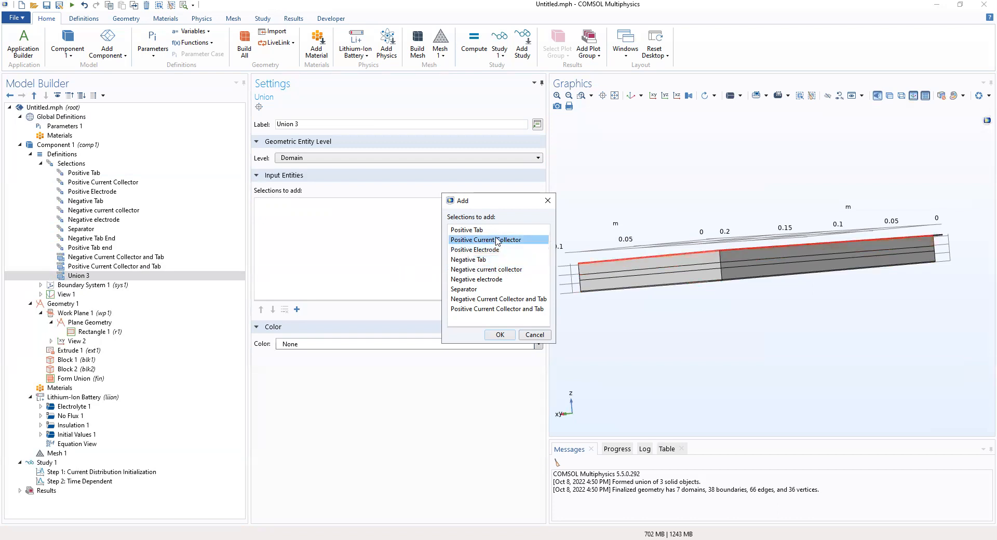
pyautogui.keyDown('ctrl'); pyautogui.click(503, 271); pyautogui.keyUp('ctrl')
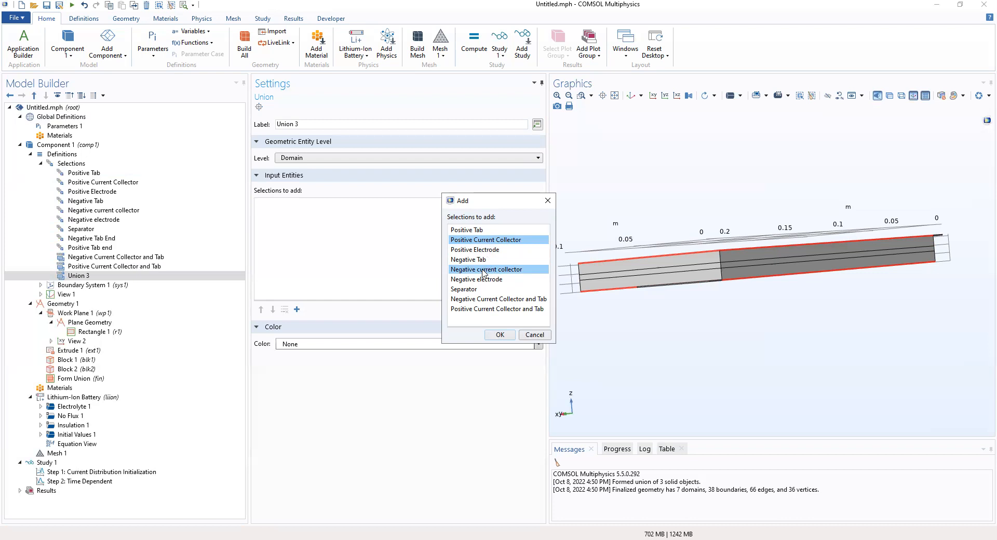
# Step: Add Negative Current Collector and Tab and Positive Current Collector and Tab as the inputs of the third union
pyautogui.click(488, 300)
pyautogui.click(489, 309)
pyautogui.click(490, 299)
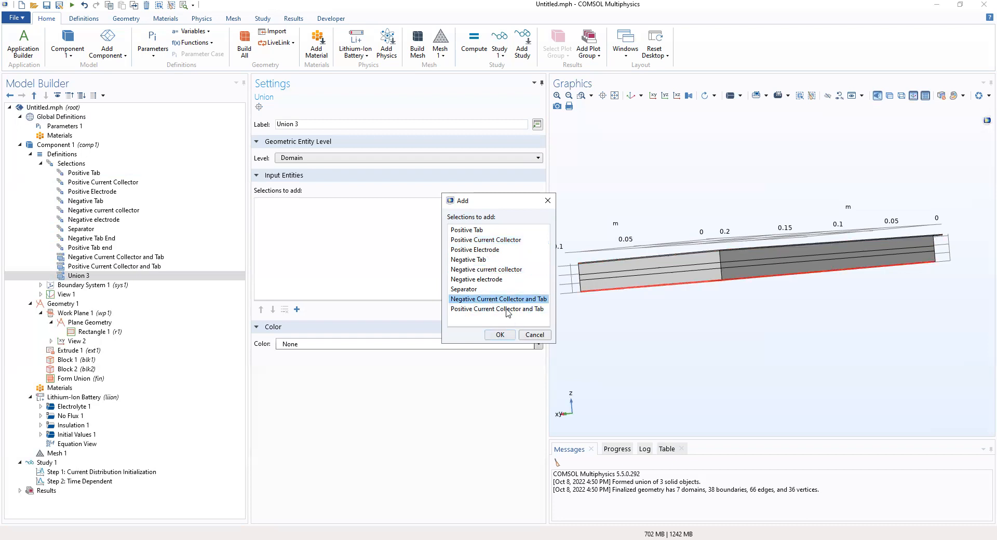
pyautogui.keyDown('ctrl'); pyautogui.click(507, 309); pyautogui.keyUp('ctrl')
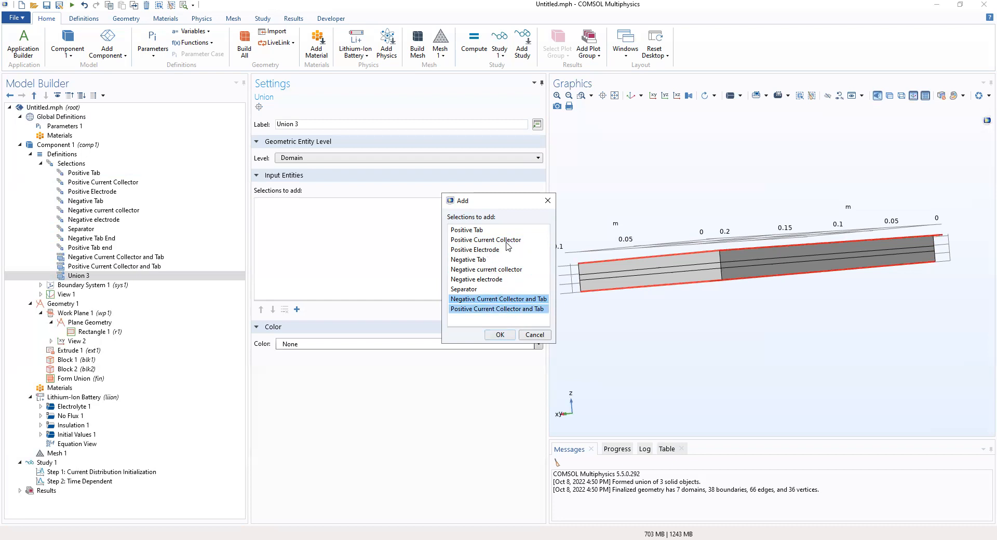
pyautogui.click(509, 337)
pyautogui.moveTo(740, 342)
pyautogui.mouseDown()
pyautogui.moveTo(754, 392)
pyautogui.moveTo(717, 320)
pyautogui.moveTo(729, 347)
pyautogui.mouseUp()
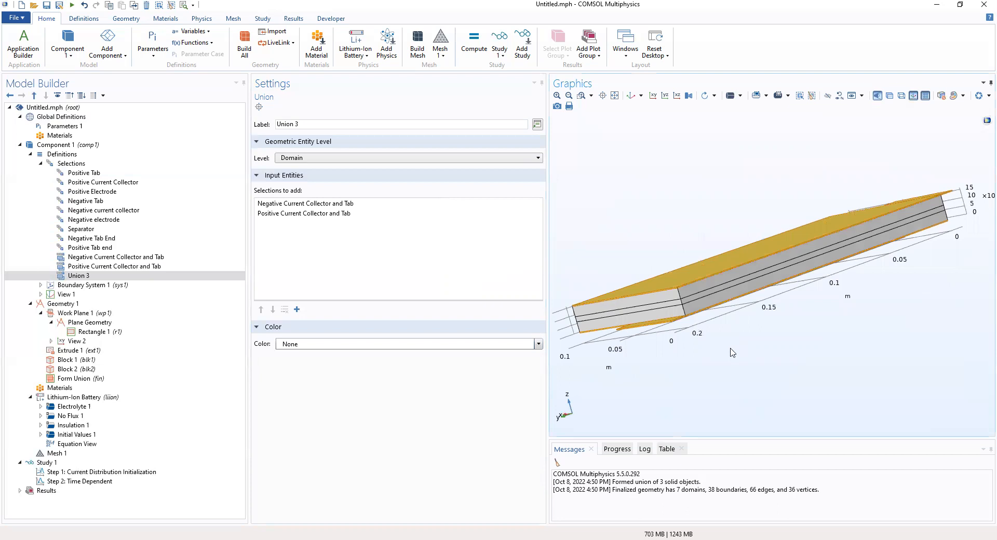
# Step: Label the third union selection Metal Foil Domain
pyautogui.moveTo(329, 122); pyautogui.dragTo(271, 126)
pyautogui.write('Metal')
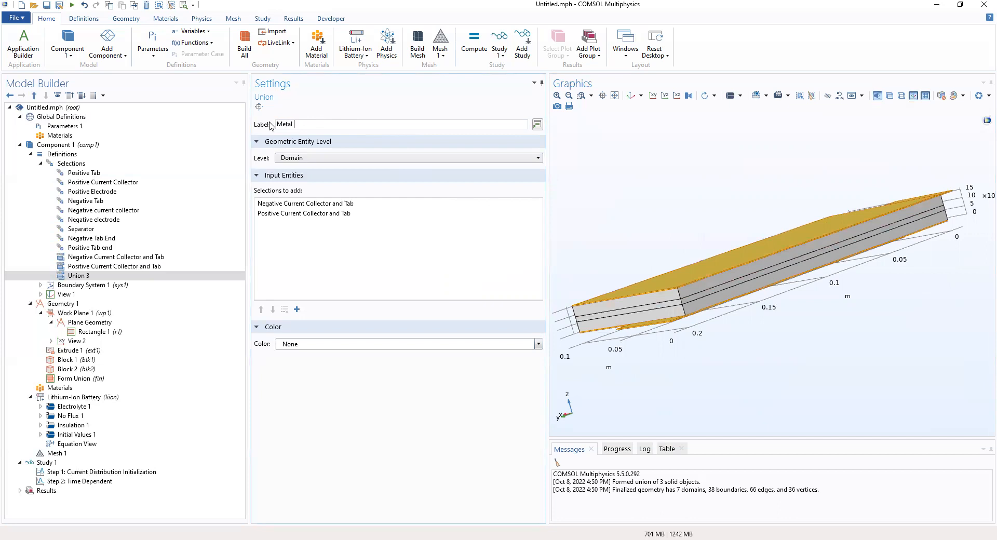
pyautogui.write(' Foil Domain')
# Step: Compare the domains covered by the negative and positive collector-and-tab unions and the Metal Foil Domain union on the geometry
pyautogui.click(115, 267)
pyautogui.click(113, 257)
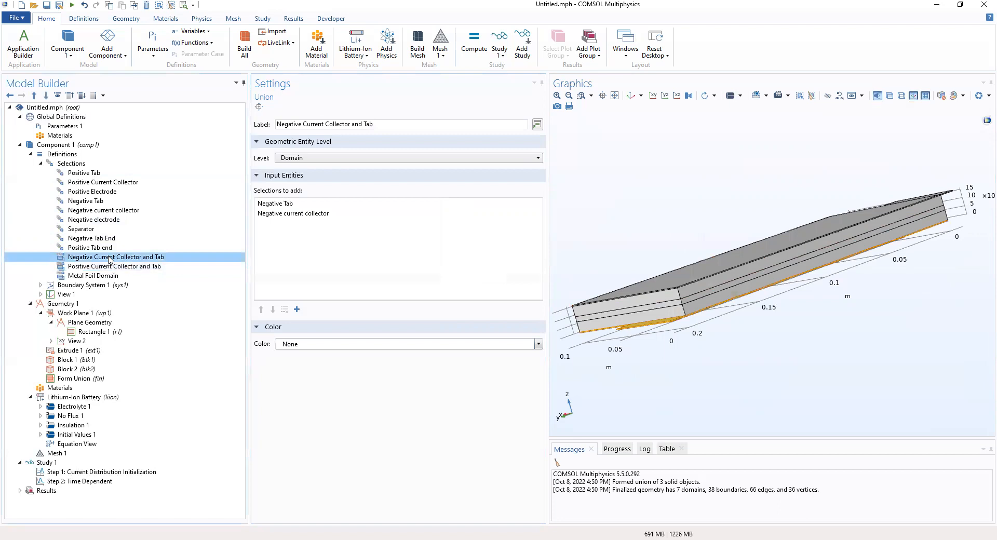
pyautogui.click(110, 267)
pyautogui.click(113, 257)
pyautogui.click(110, 266)
pyautogui.click(111, 258)
pyautogui.click(111, 267)
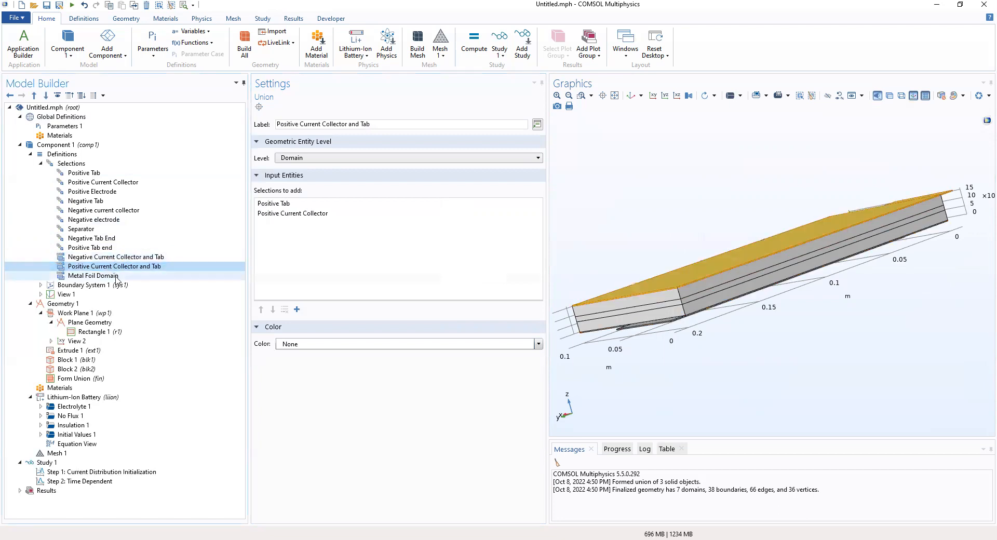
pyautogui.click(116, 276)
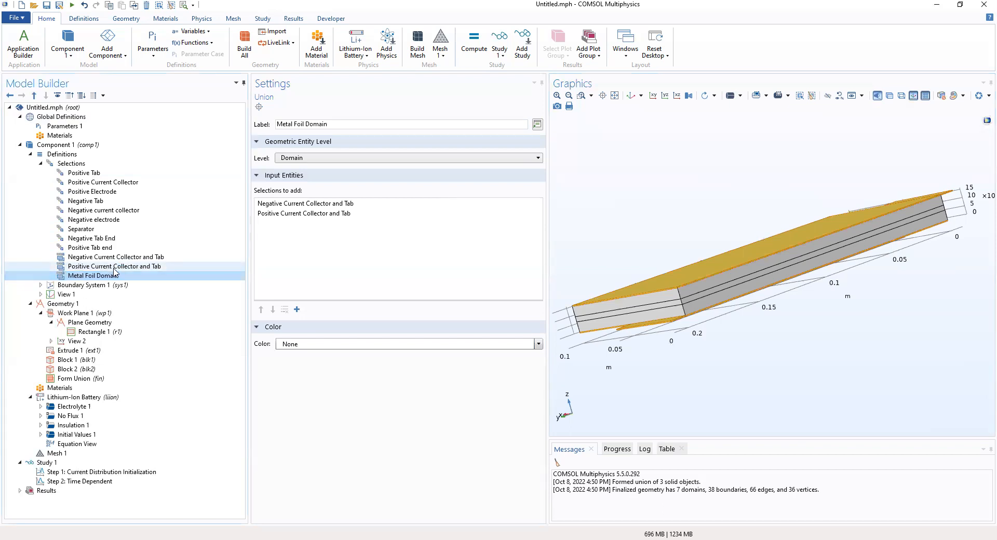
pyautogui.click(50, 154)
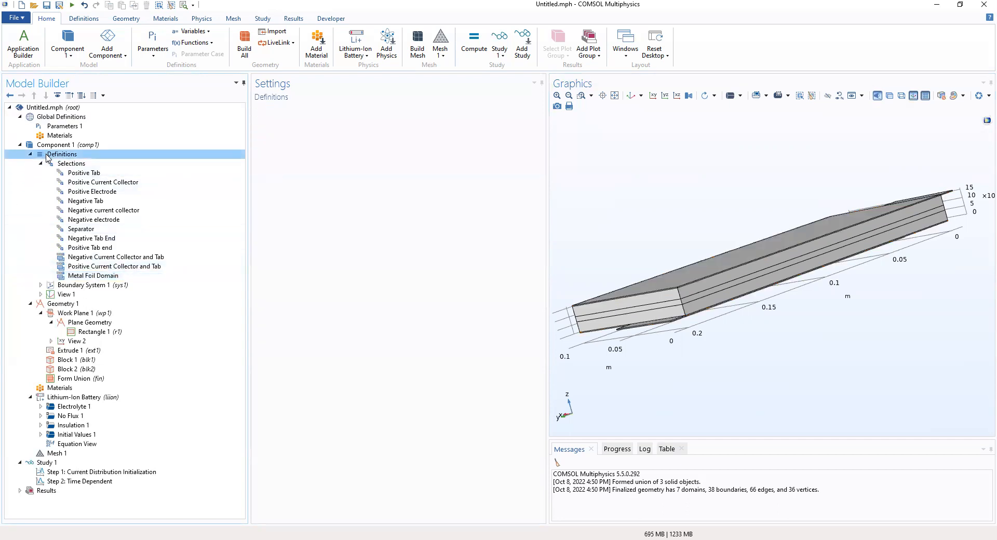
# Step: Add a Global Variable Probe to the component's definitions
pyautogui.rightClick(48, 157)
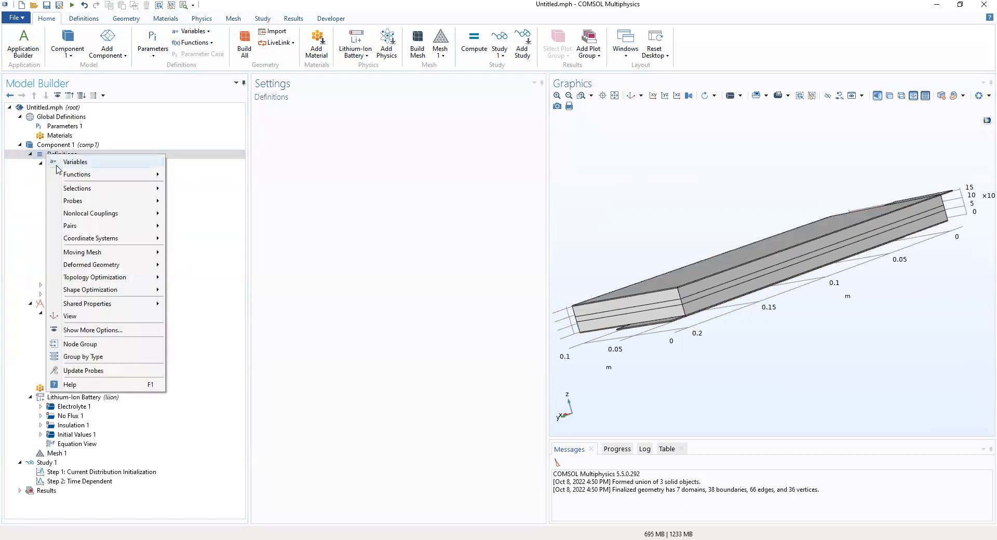
pyautogui.moveTo(68, 189)
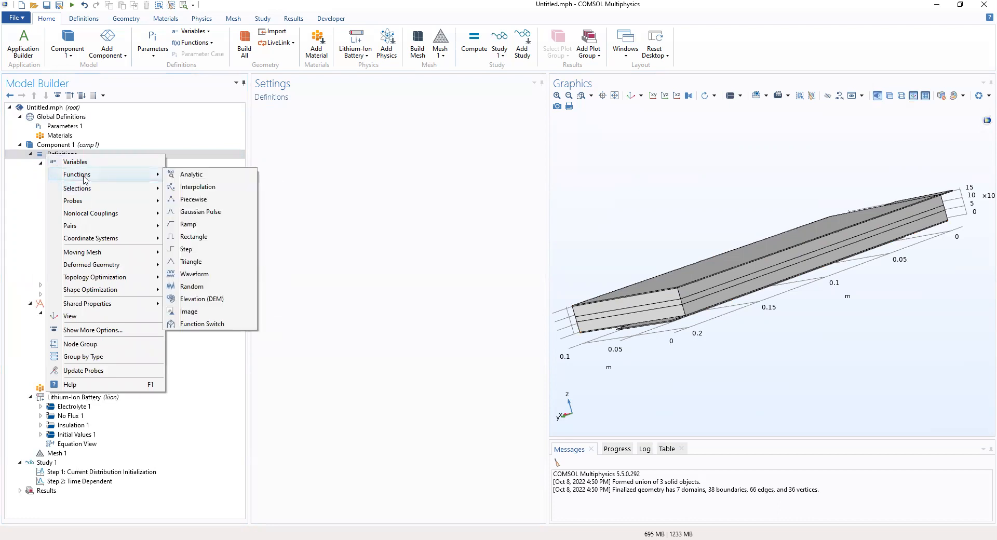
pyautogui.moveTo(92, 202)
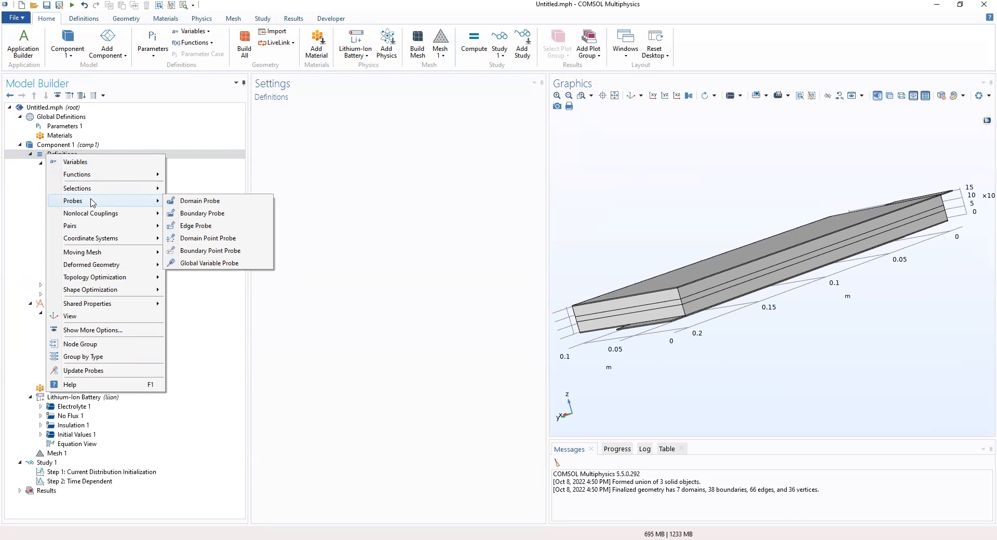
pyautogui.click(220, 266)
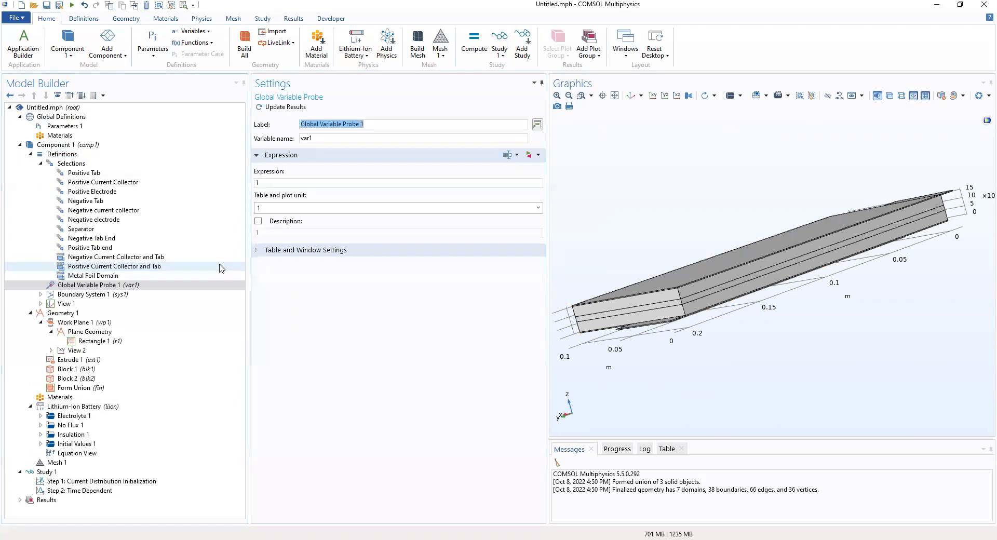
pyautogui.moveTo(716, 339); pyautogui.dragTo(686, 348)
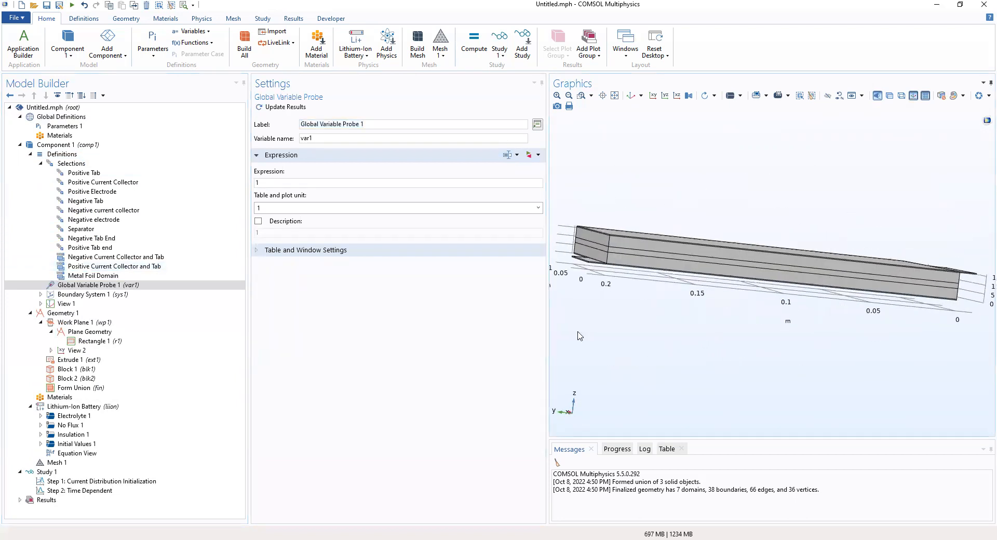
# Step: Label the new global variable probe Cell Voltage
pyautogui.click(135, 286)
pyautogui.click(368, 123)
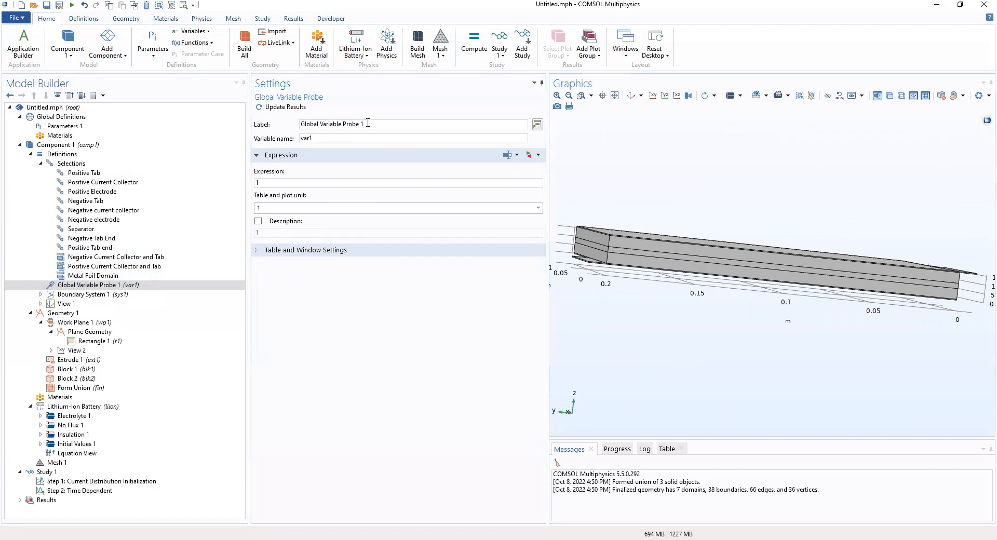
pyautogui.moveTo(368, 123); pyautogui.dragTo(270, 124)
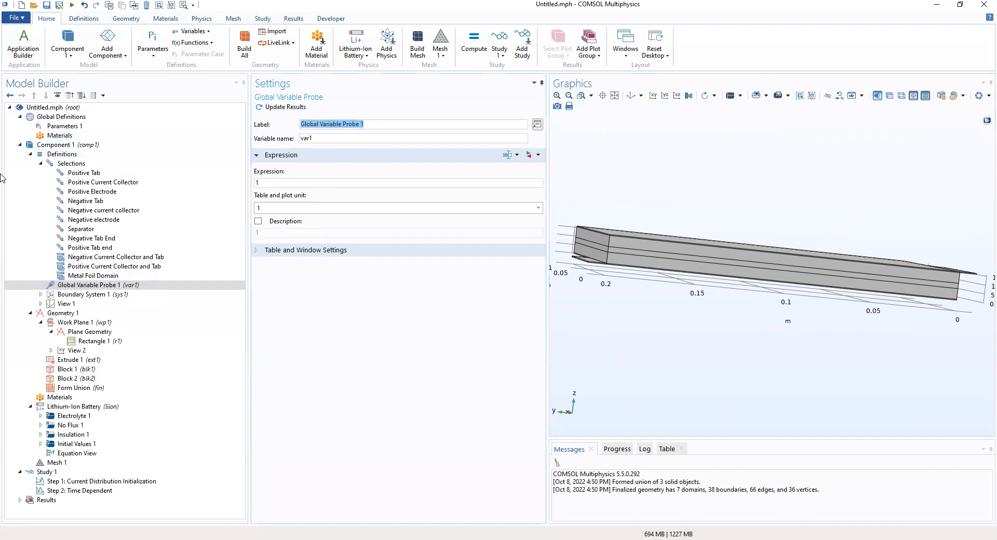
pyautogui.write('Ty')
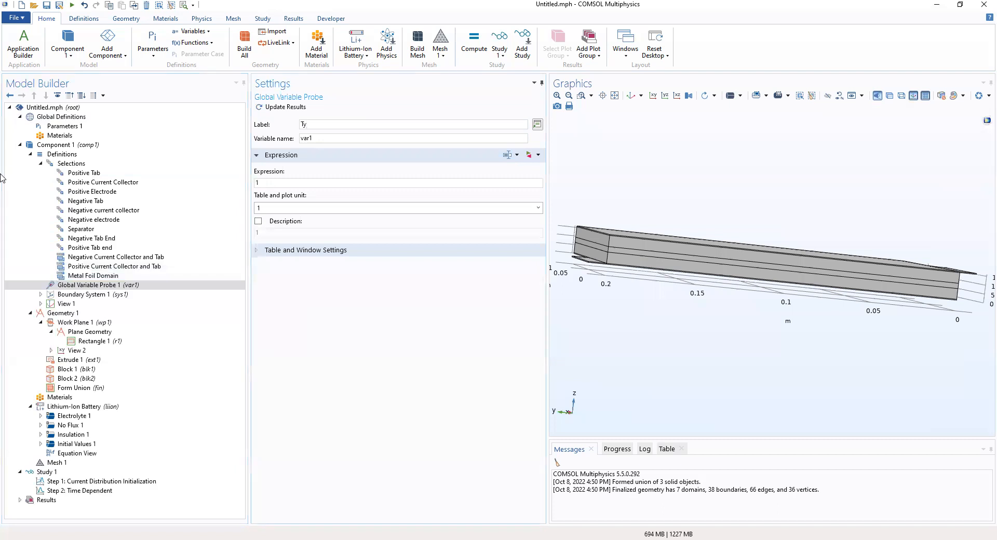
pyautogui.press('BackSpace')
pyautogui.write('Cell Voltage')
# Step: Browse the global definitions, mathematical constants and mathematical functions available as expressions for the Cell Voltage probe
pyautogui.click(529, 155)
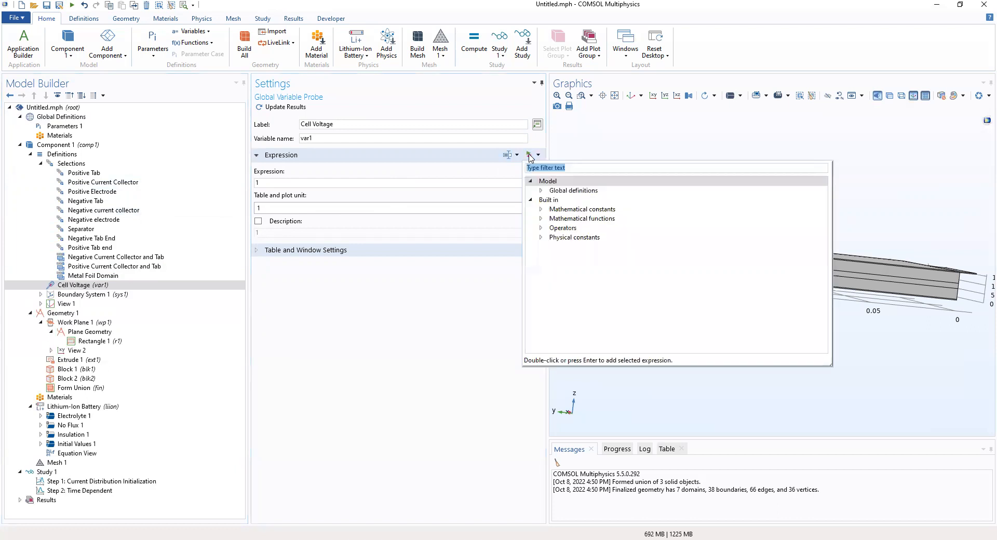
pyautogui.click(543, 220)
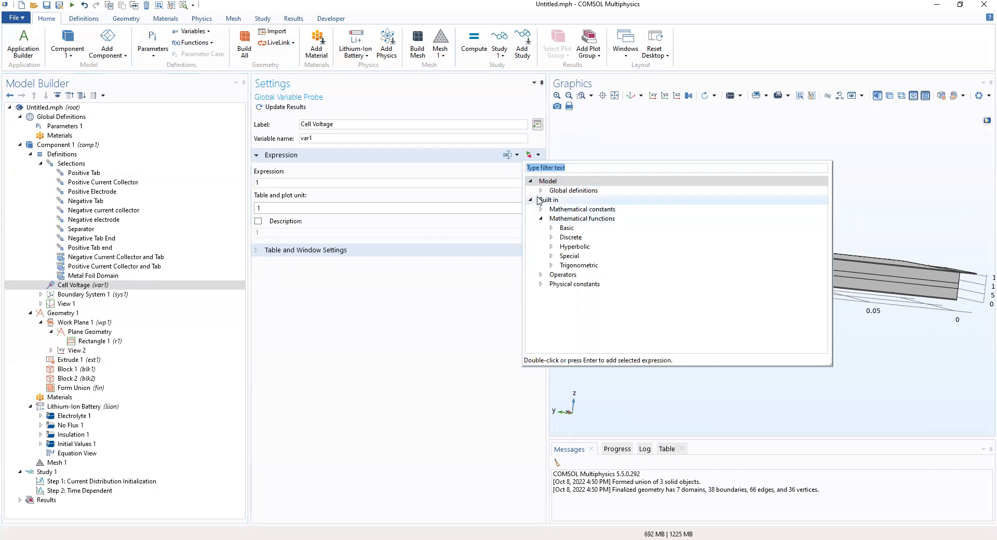
pyautogui.click(542, 192)
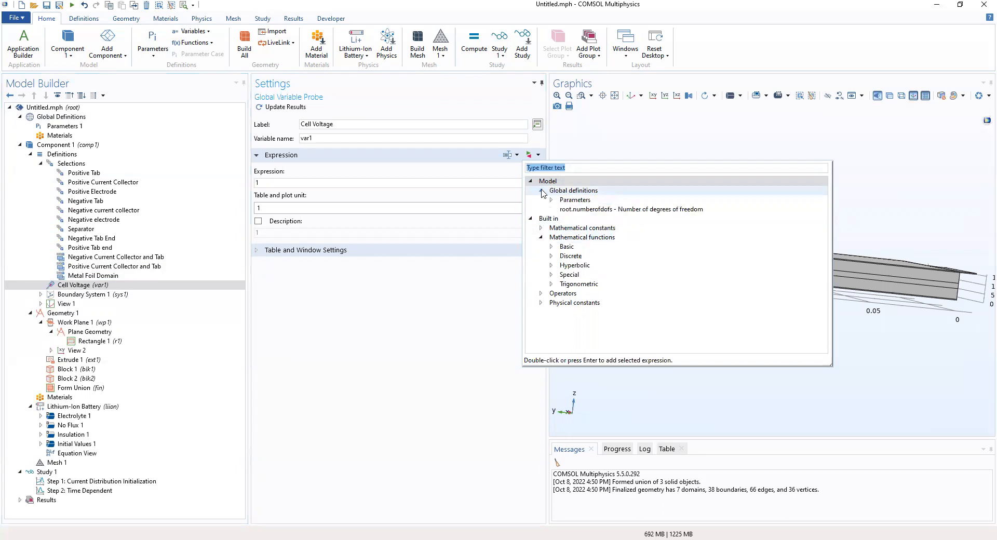
pyautogui.click(542, 228)
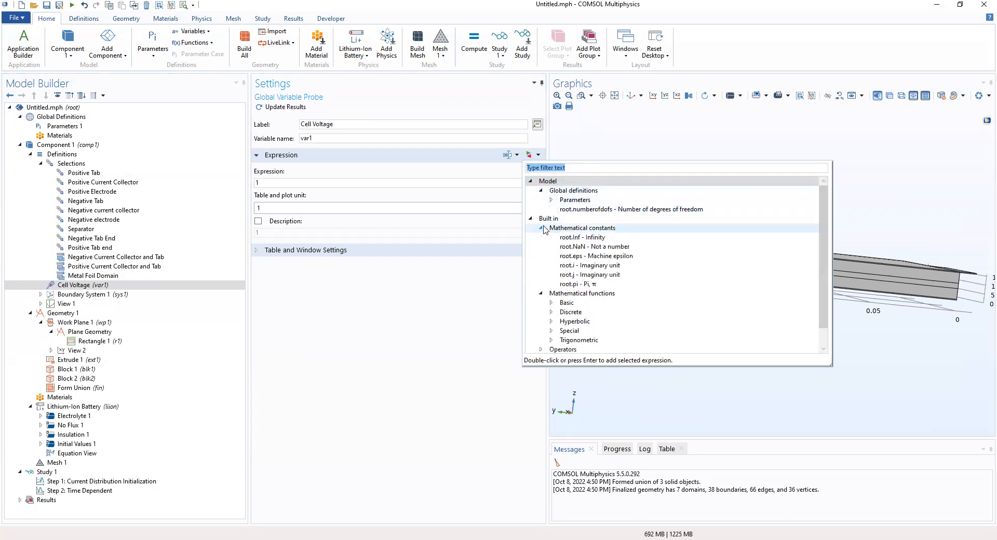
pyautogui.click(543, 229)
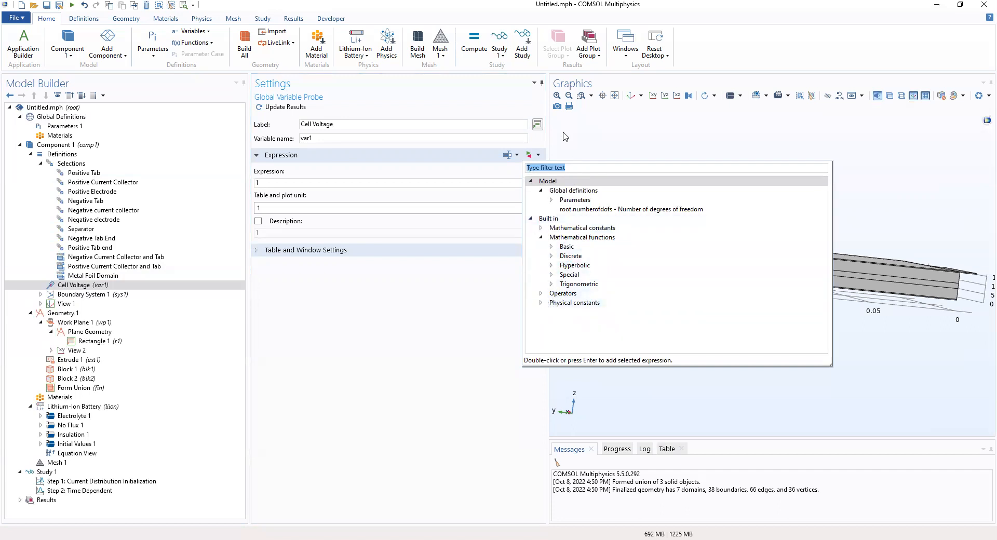
# Step: Search the probe's available expressions for liion.phis and clear the filter
pyautogui.write('l')
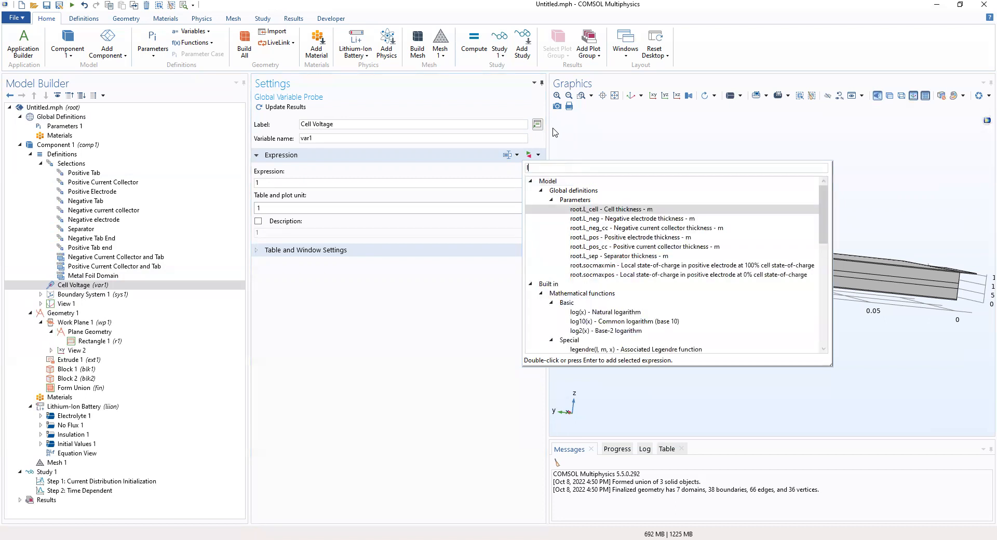
pyautogui.write('iio')
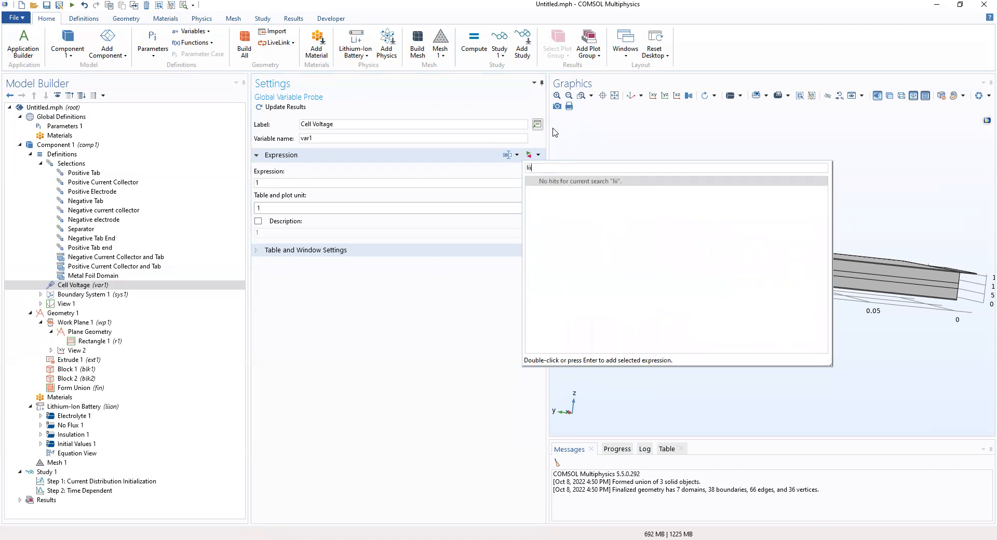
pyautogui.press('BackSpace')
pyautogui.press('BackSpace')
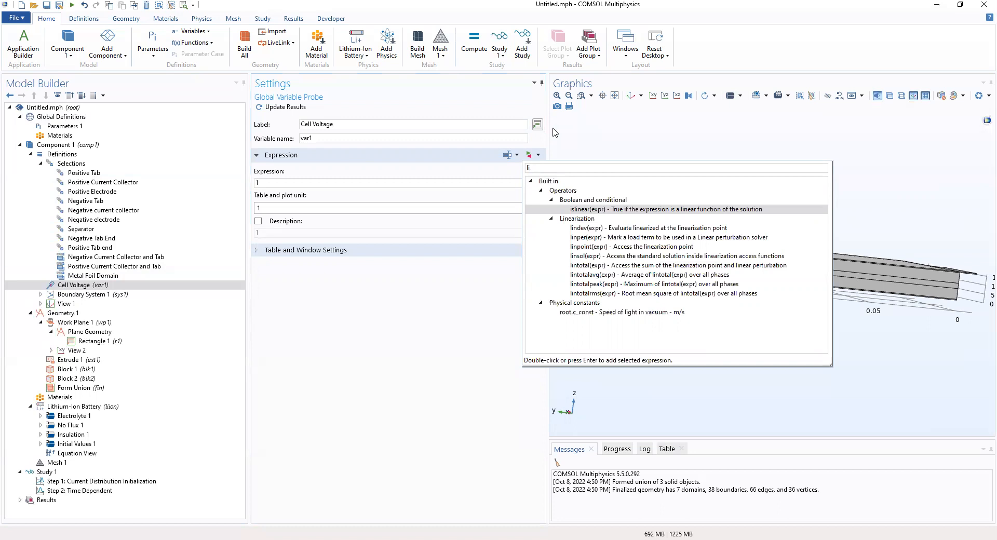
pyautogui.write('ion')
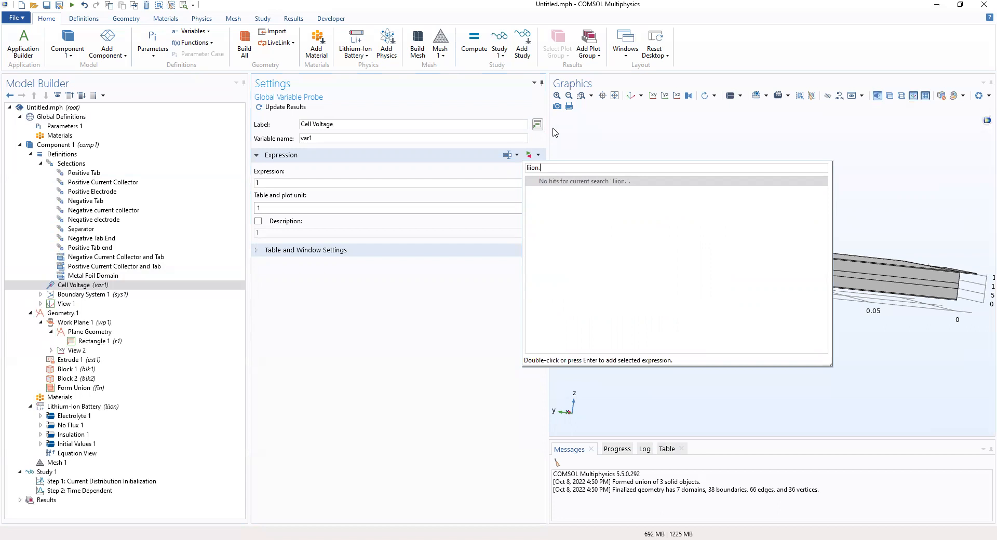
pyautogui.write('.phis')
pyautogui.press('BackSpace')
pyautogui.press('BackSpace')
pyautogui.press('BackSpace')
pyautogui.press('BackSpace')
pyautogui.press('BackSpace')
pyautogui.press('BackSpace')
pyautogui.press('BackSpace')
pyautogui.press('BackSpace')
pyautogui.press('BackSpace')
pyautogui.press('BackSpace')
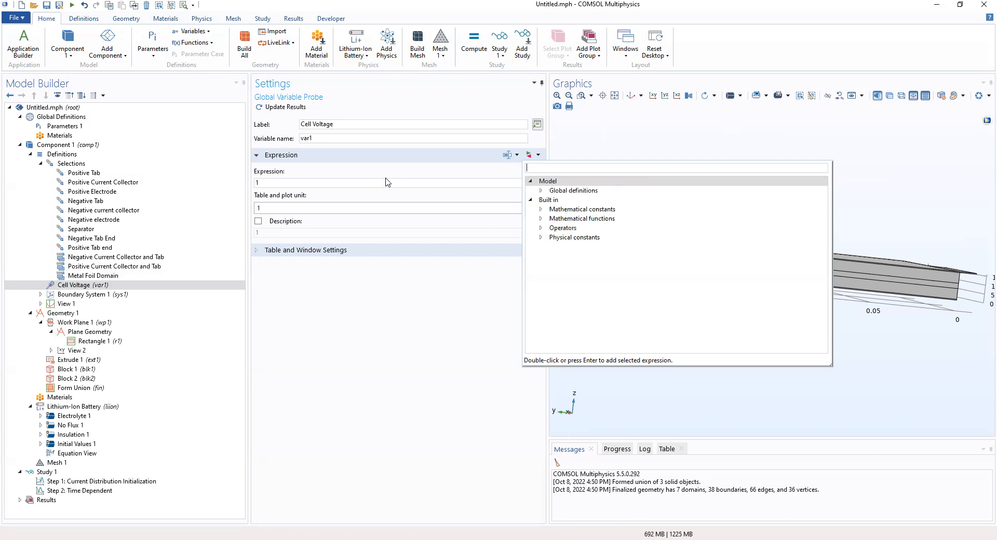
# Step: Set the Cell Voltage probe's expression to liion.phis0_ec1, with its description enabled and V as the table and plot unit
pyautogui.click(385, 182)
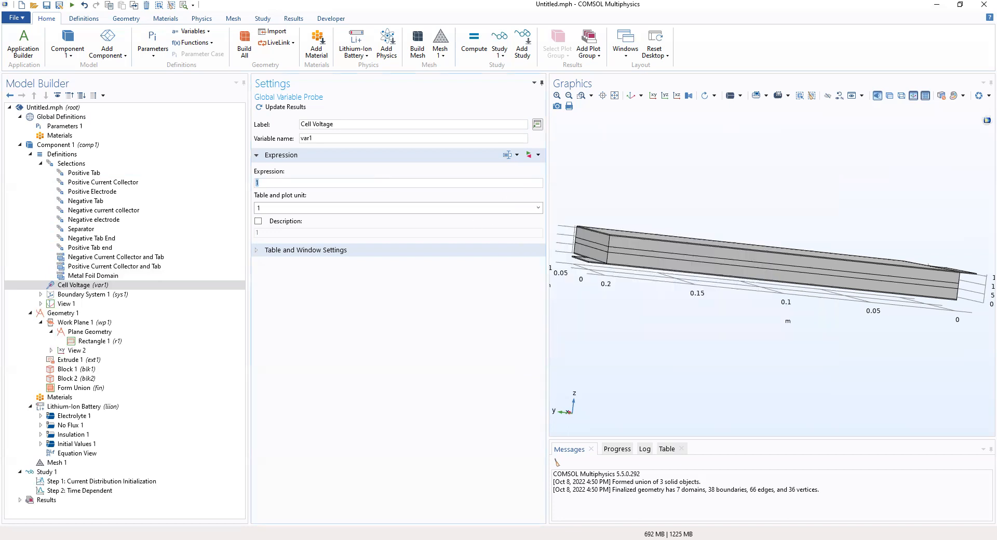
pyautogui.write('liion.phis0_ec1')
pyautogui.click(258, 221)
pyautogui.moveTo(257, 184)
pyautogui.click(280, 208)
pyautogui.write('V')
pyautogui.click(302, 252)
pyautogui.click(301, 252)
pyautogui.click(239, 286)
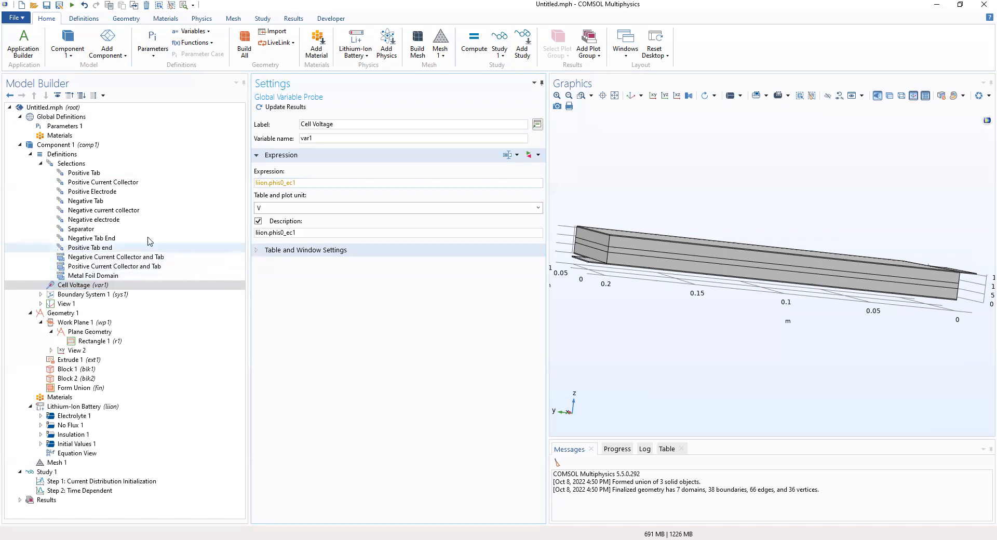
# Step: Add a General Projection nonlocal coupling to the component's definitions
pyautogui.rightClick(97, 287)
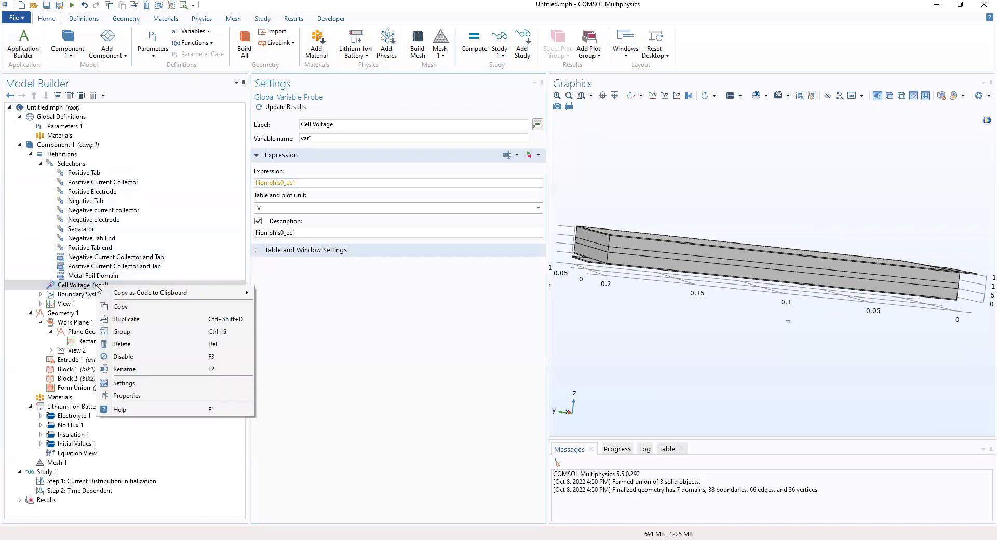
pyautogui.click(70, 163)
pyautogui.rightClick(71, 163)
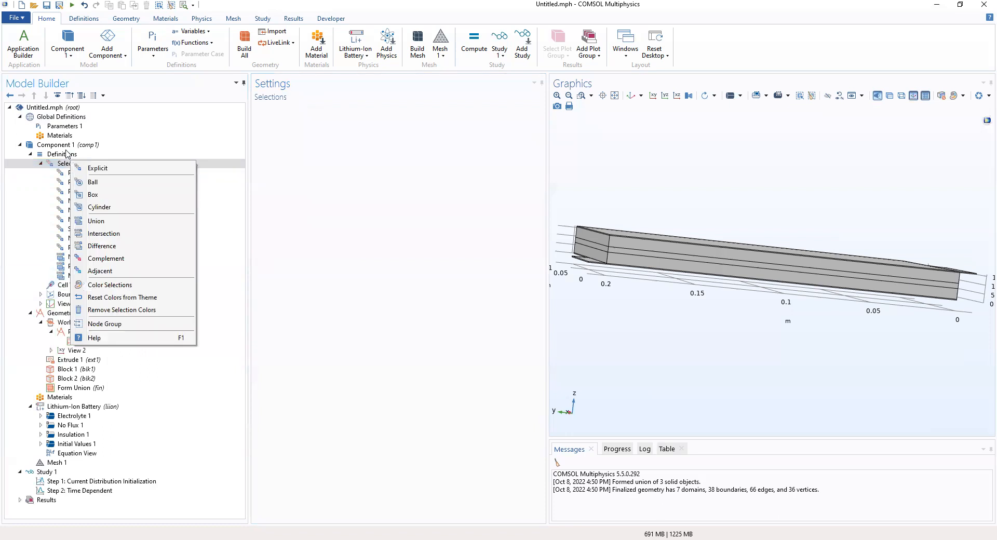
pyautogui.click(68, 154)
pyautogui.rightClick(67, 154)
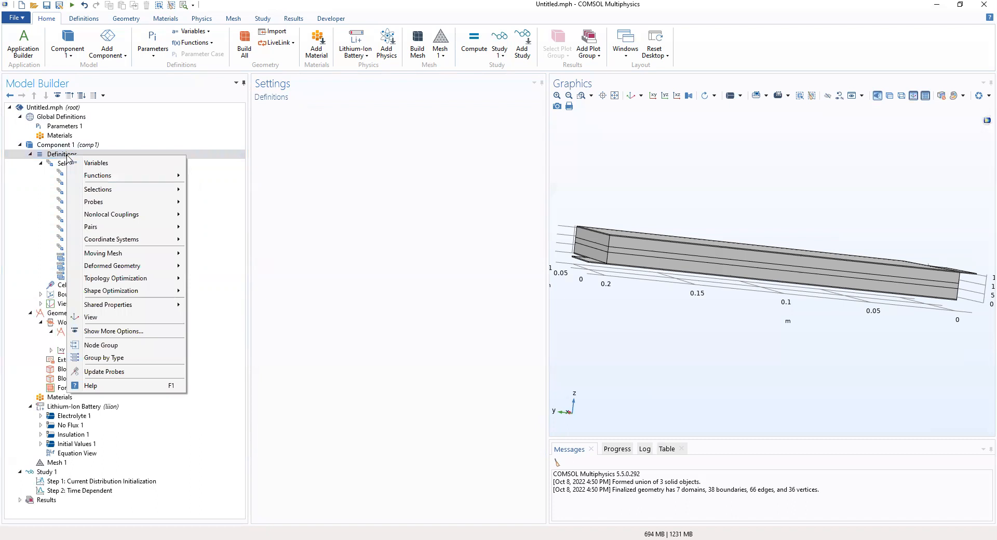
pyautogui.moveTo(87, 203)
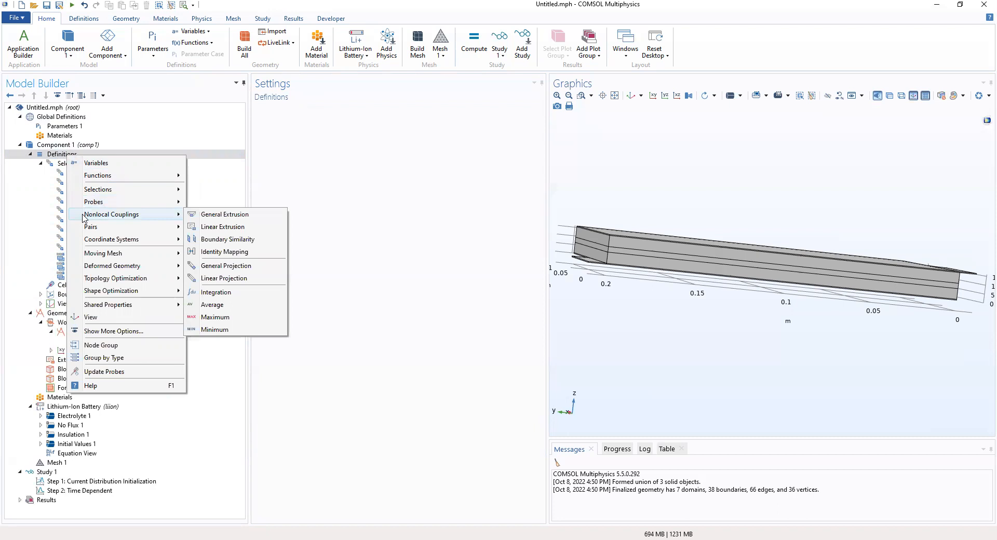
pyautogui.click(219, 268)
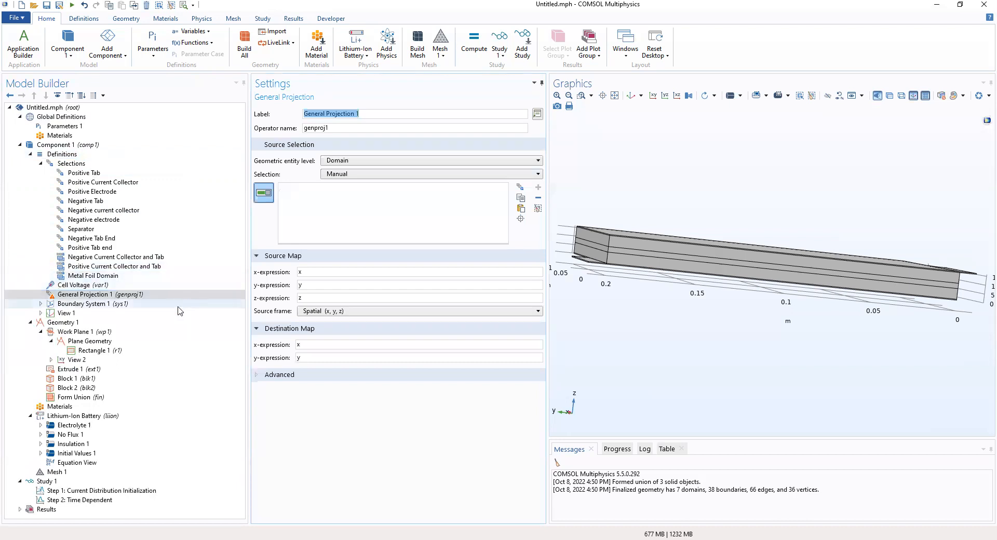
pyautogui.click(187, 294)
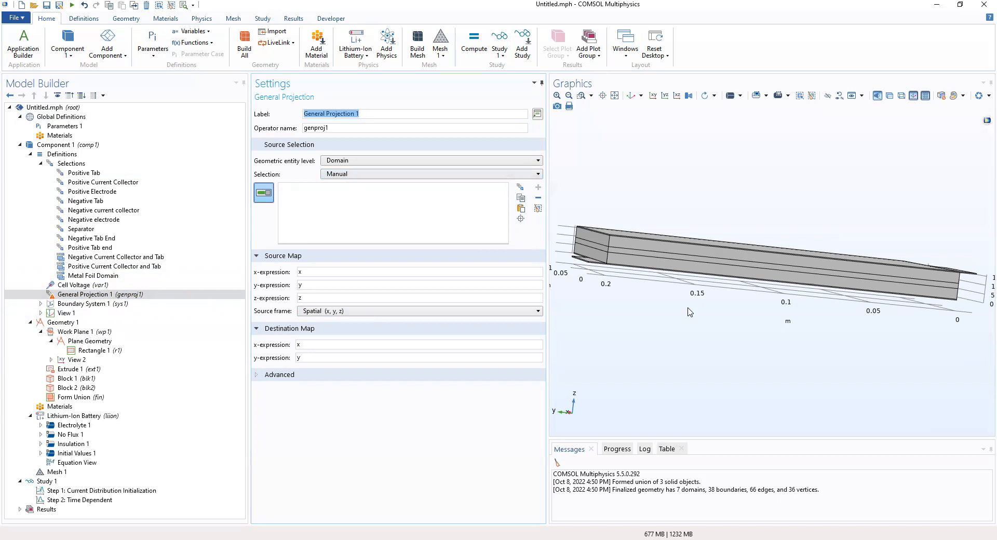
# Step: Label the general projection Negative, name its operator genproj1_neg and set its source selection to Negative electrode
pyautogui.moveTo(696, 317); pyautogui.dragTo(656, 321)
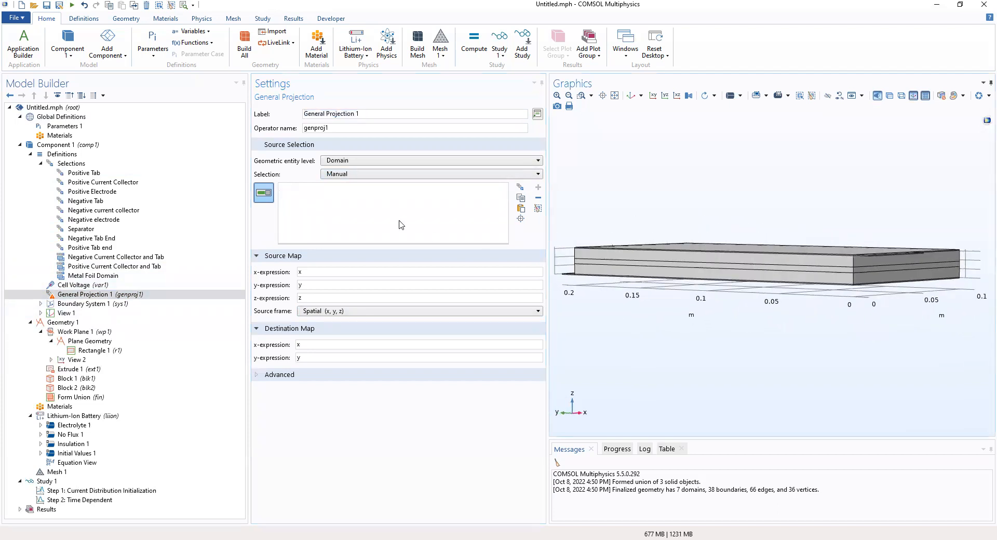
pyautogui.click(358, 111)
pyautogui.moveTo(364, 113); pyautogui.dragTo(303, 113)
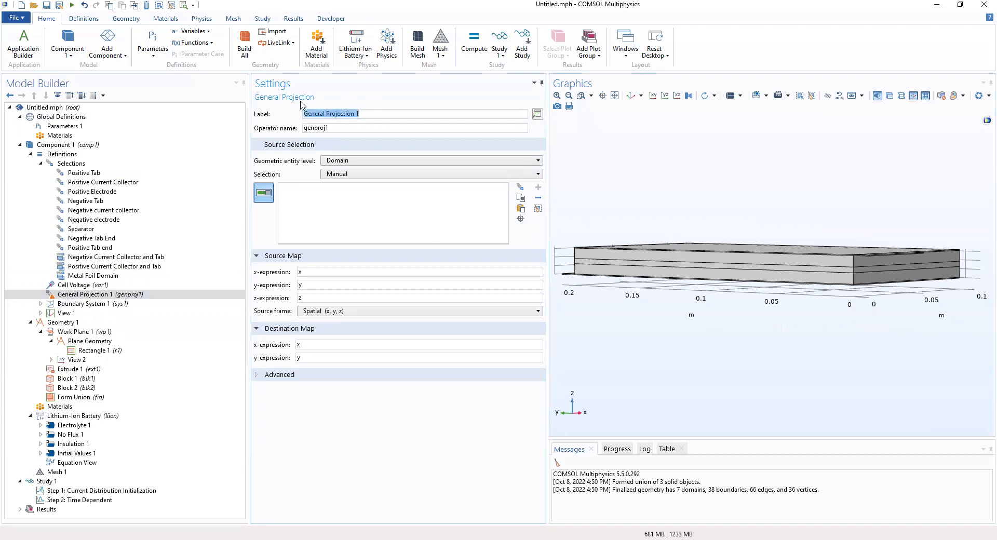
pyautogui.press('BackSpace')
pyautogui.write('Negative')
pyautogui.press('Tab')
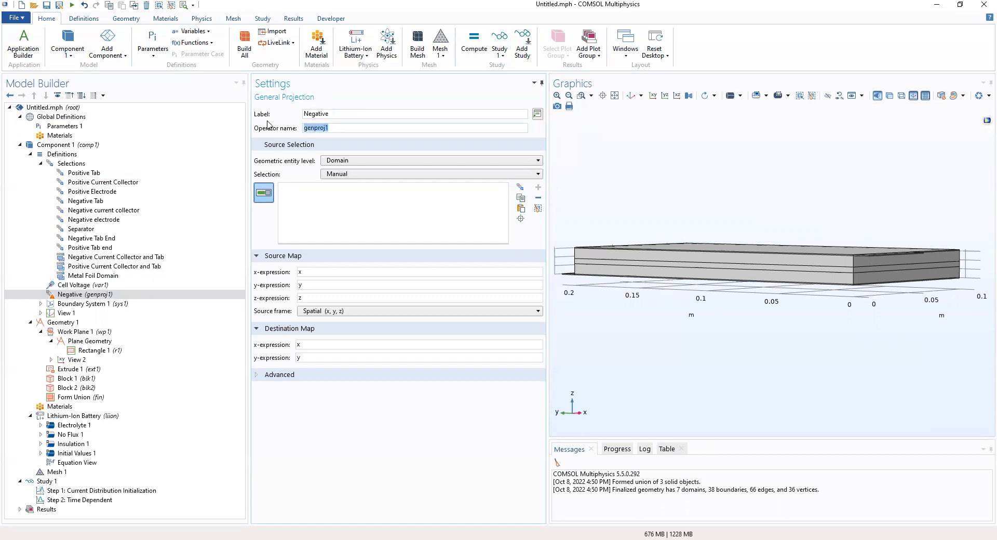
pyautogui.click(371, 128)
pyautogui.write('_neg')
pyautogui.click(352, 176)
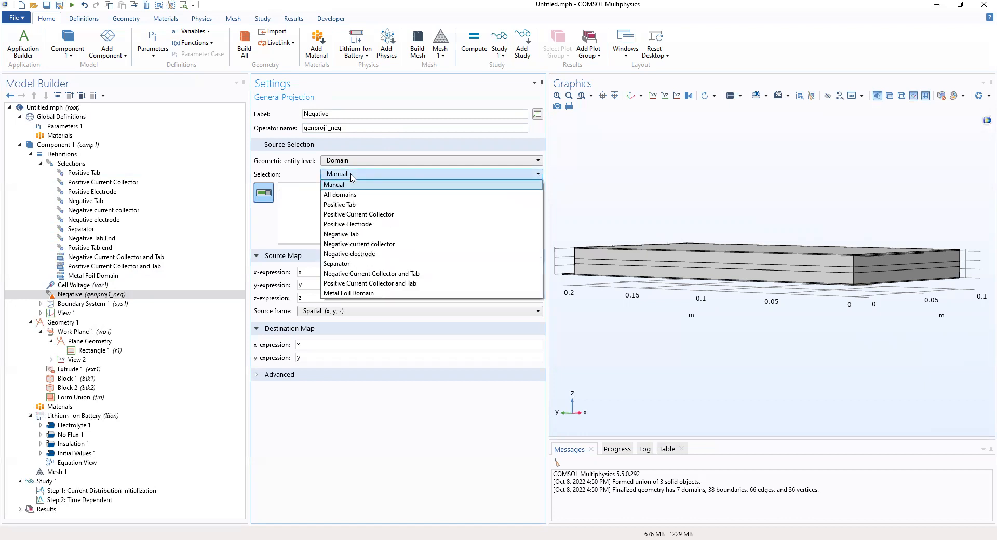
pyautogui.click(352, 254)
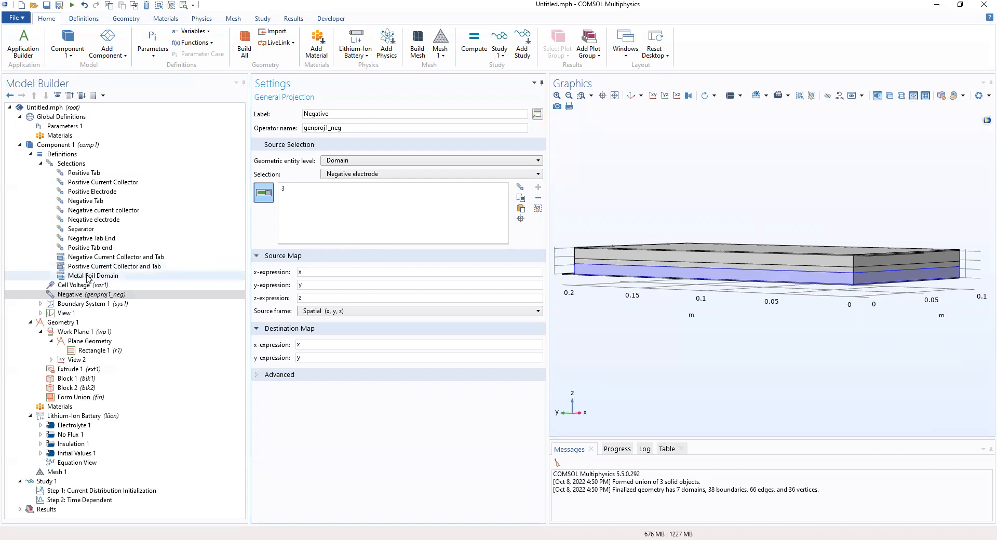
# Step: Duplicate the Negative general projection and label the copy Positive
pyautogui.click(72, 296)
pyautogui.rightClick(72, 297)
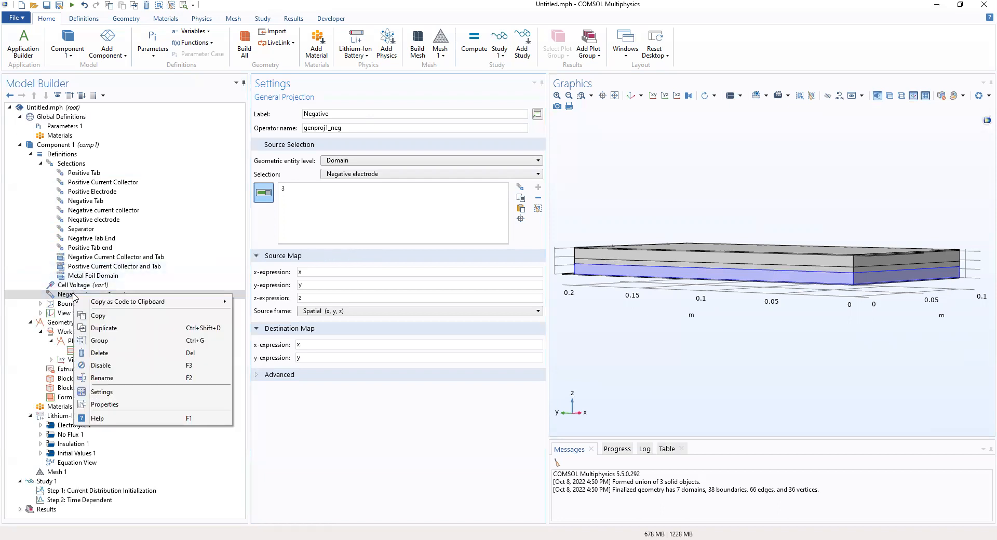
pyautogui.click(90, 336)
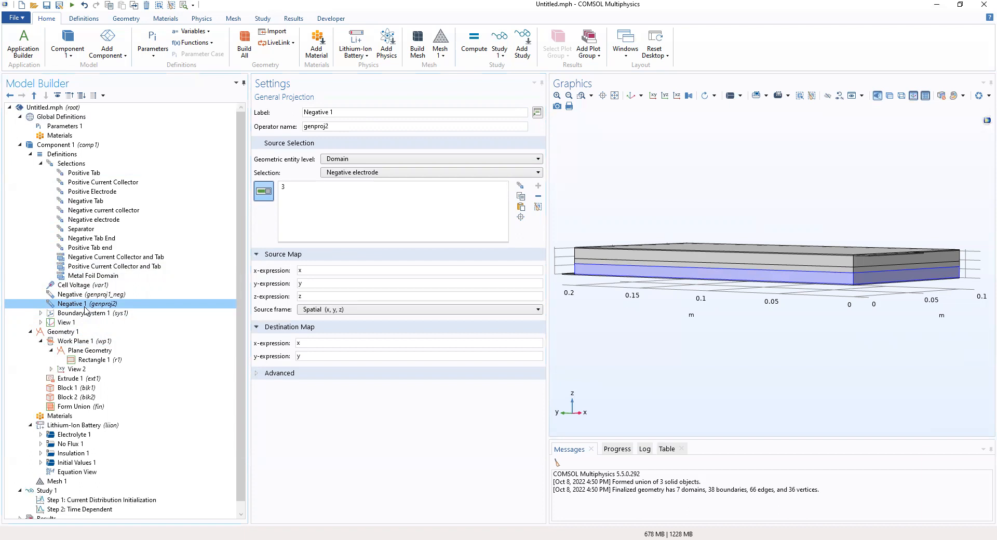
pyautogui.moveTo(336, 113); pyautogui.dragTo(294, 109)
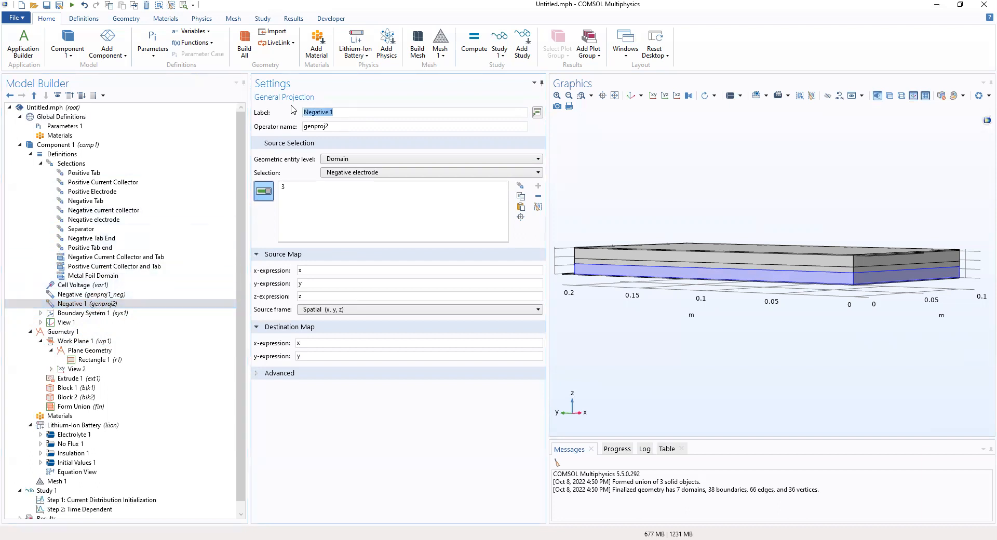
pyautogui.write('Positive')
# Step: Name the Positive projection's operator genproj2_pos and set its source selection to Positive Electrode
pyautogui.click(345, 127)
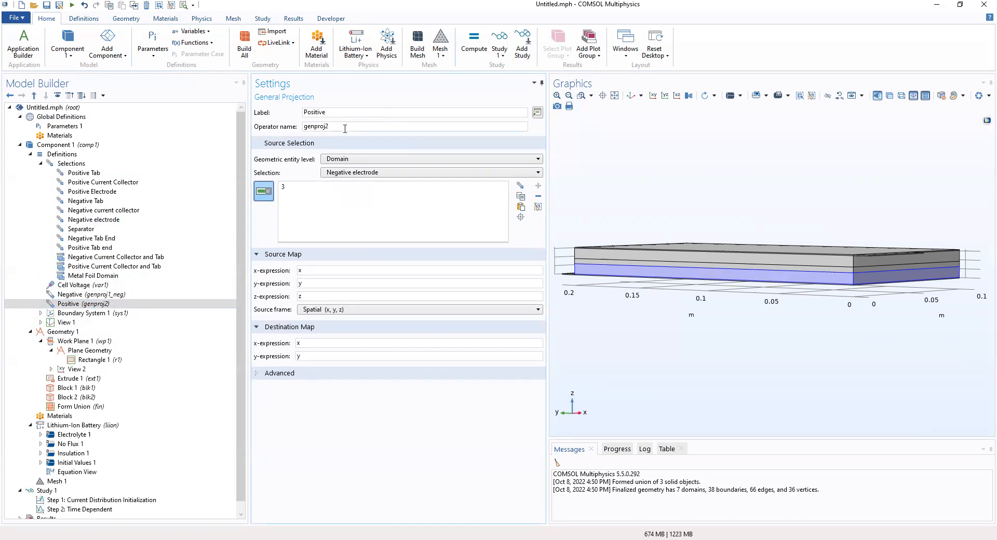
pyautogui.write('_pos')
pyautogui.click(123, 297)
pyautogui.click(116, 305)
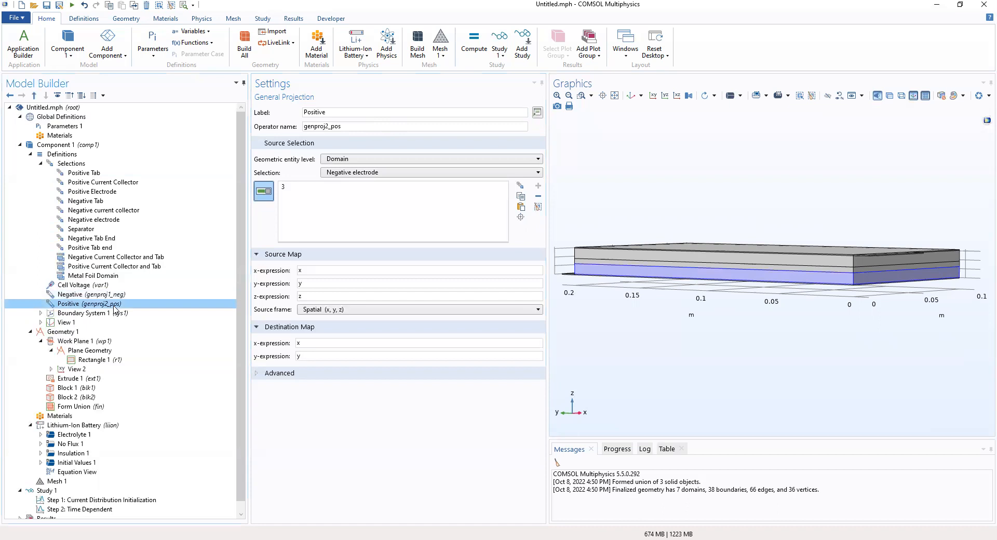
pyautogui.click(335, 173)
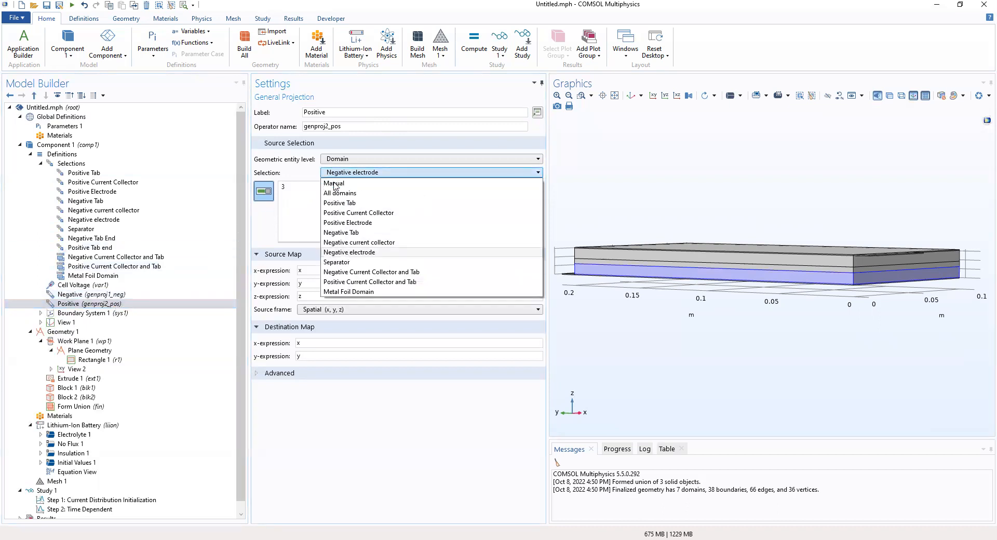
pyautogui.click(350, 223)
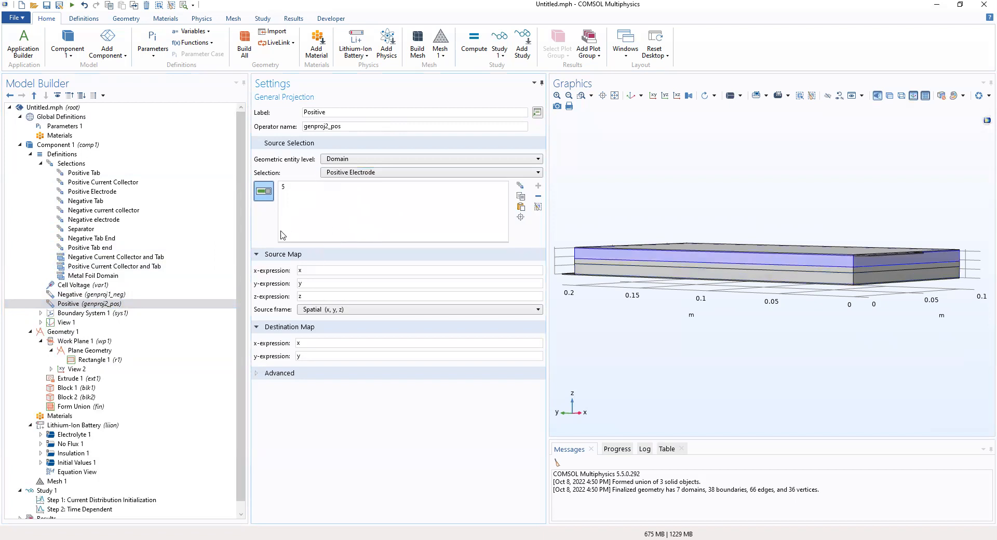
# Step: Collapse the list of selections and review the settings of the general projections and the Cell Voltage probe
pyautogui.click(124, 303)
pyautogui.click(118, 294)
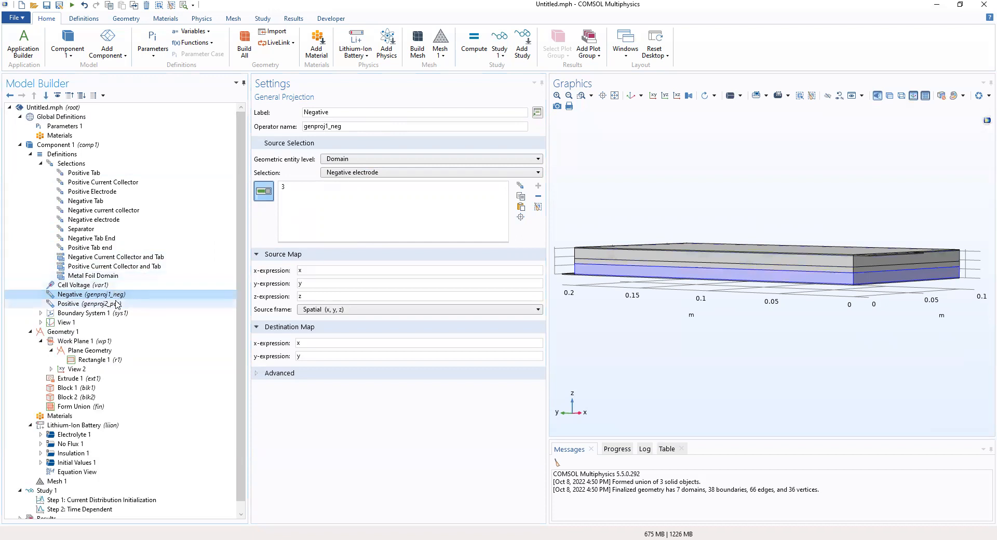
pyautogui.click(41, 164)
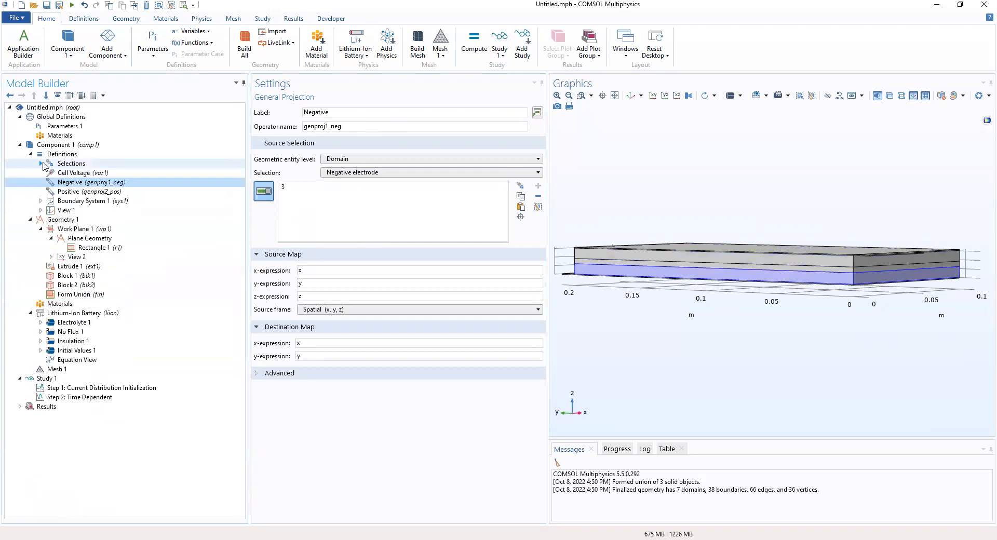
pyautogui.click(72, 182)
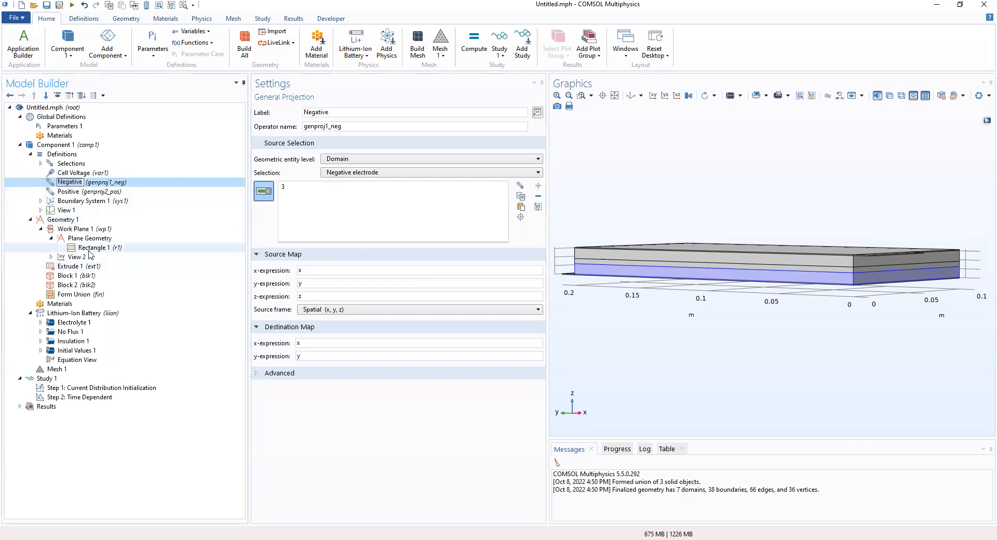
pyautogui.click(103, 175)
pyautogui.click(98, 182)
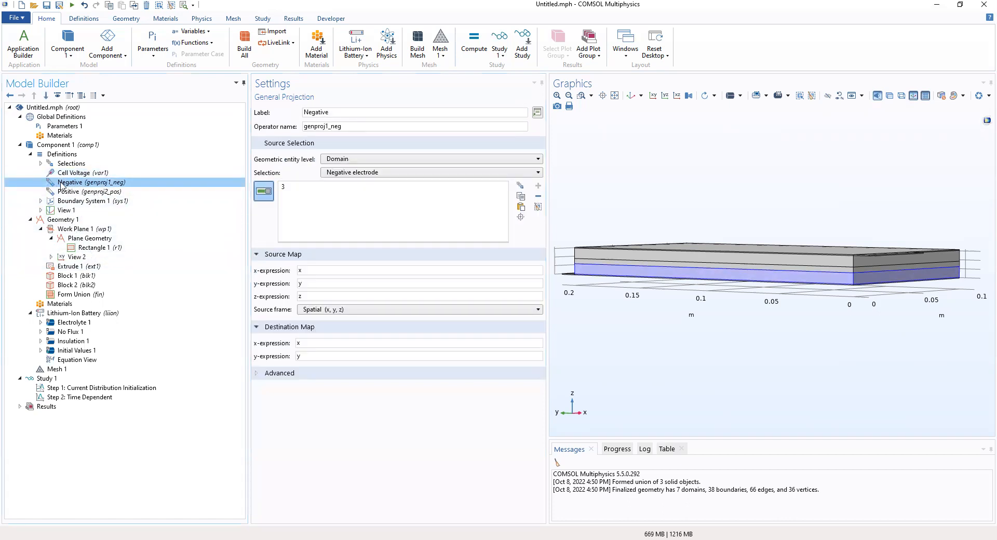
pyautogui.click(99, 173)
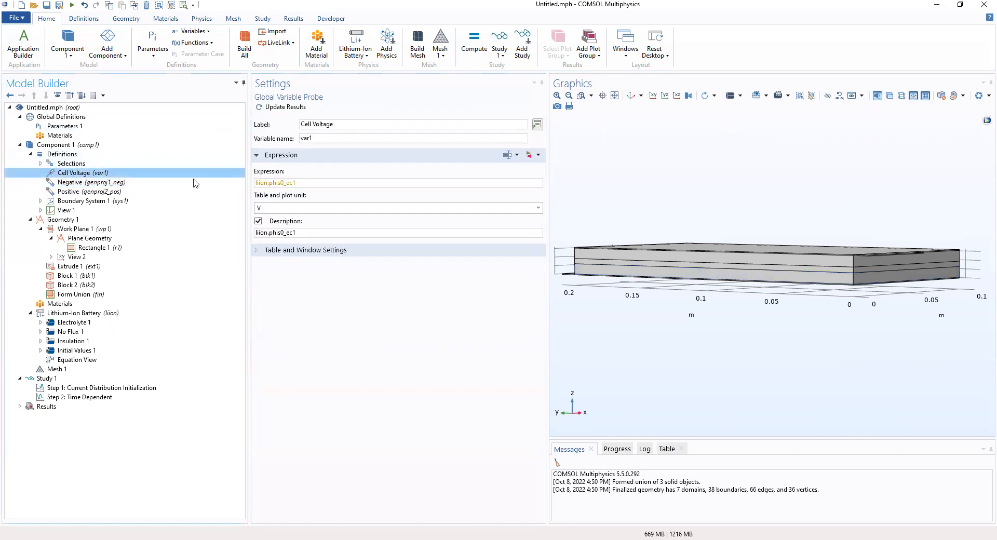
pyautogui.click(112, 182)
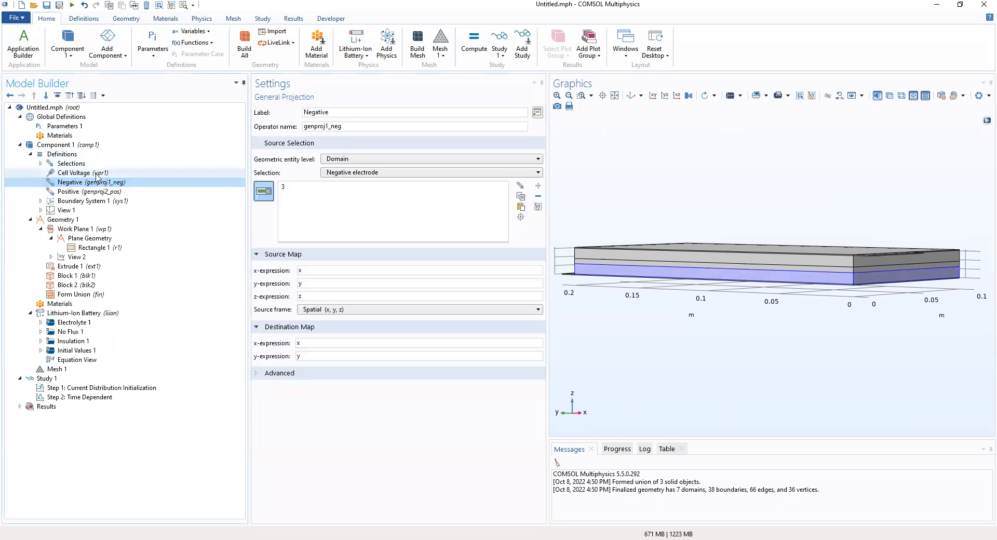
pyautogui.click(95, 173)
pyautogui.click(94, 183)
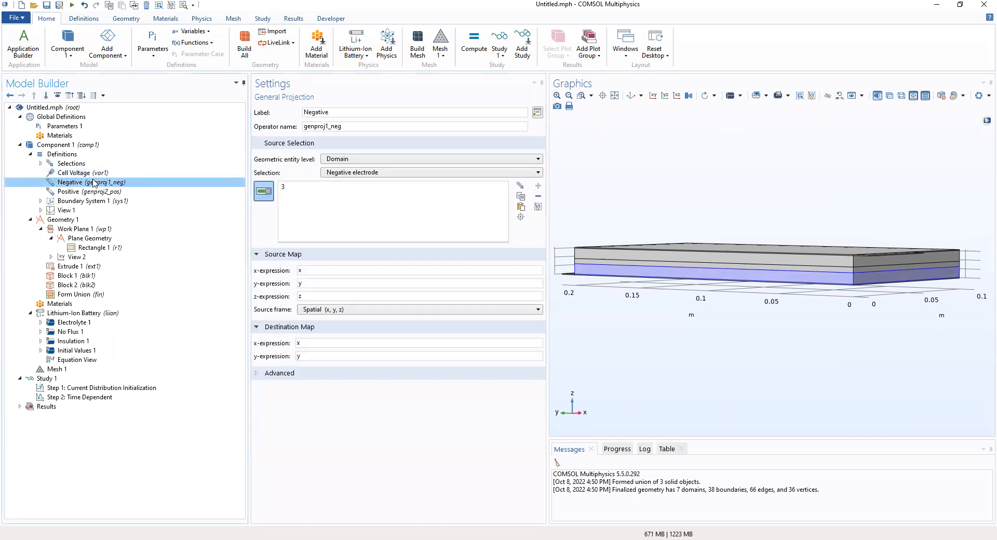